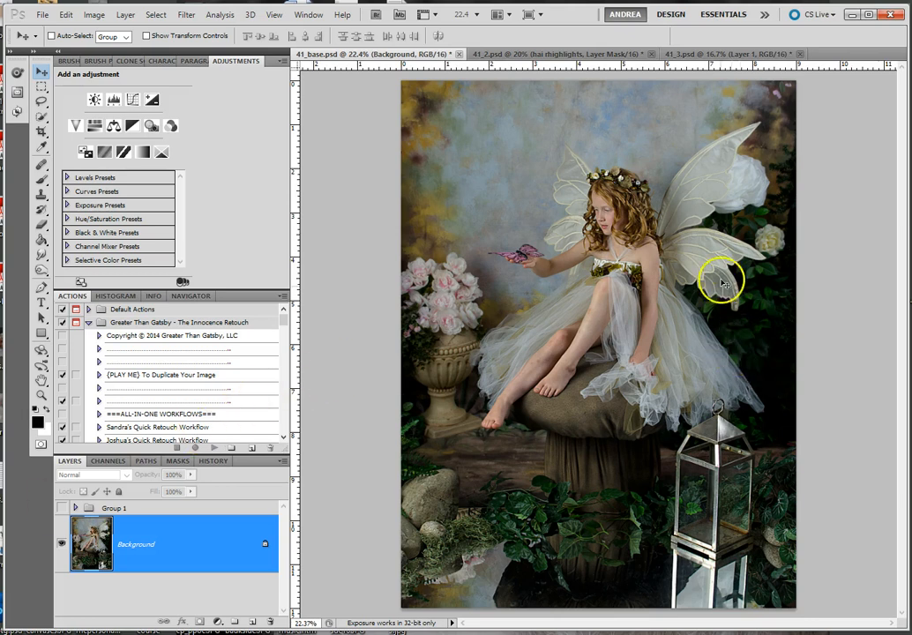
Examine the girl's face, hair, wings and dress up close in the unretouched Background image.
scroll(724, 271, up, 5)
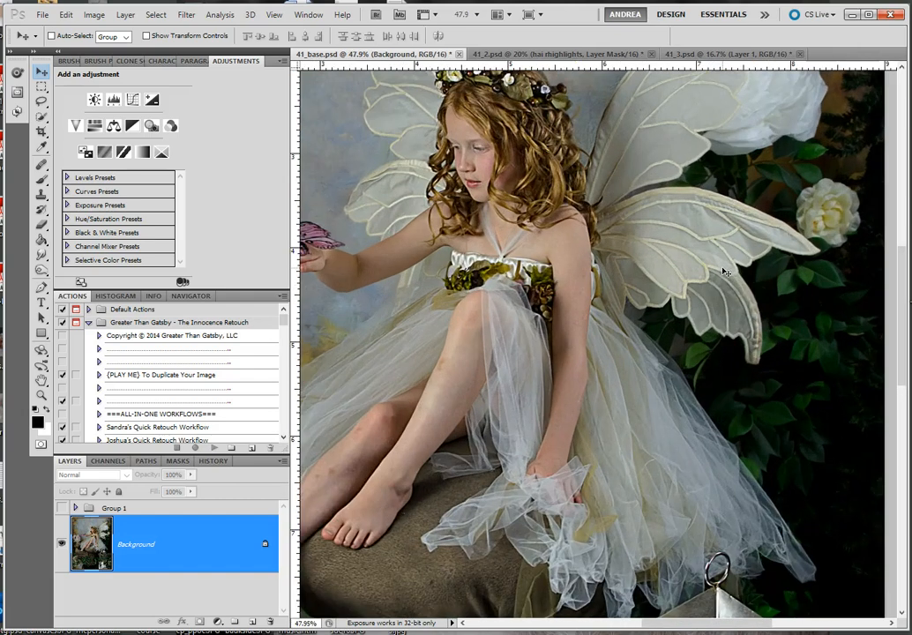
drag(564, 187, 722, 341)
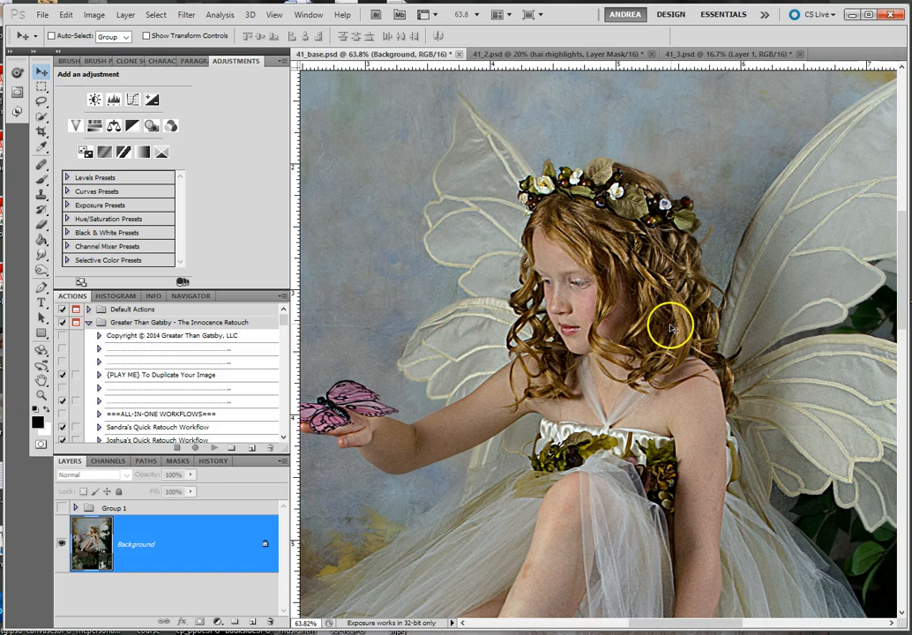
scroll(670, 325, up, 3)
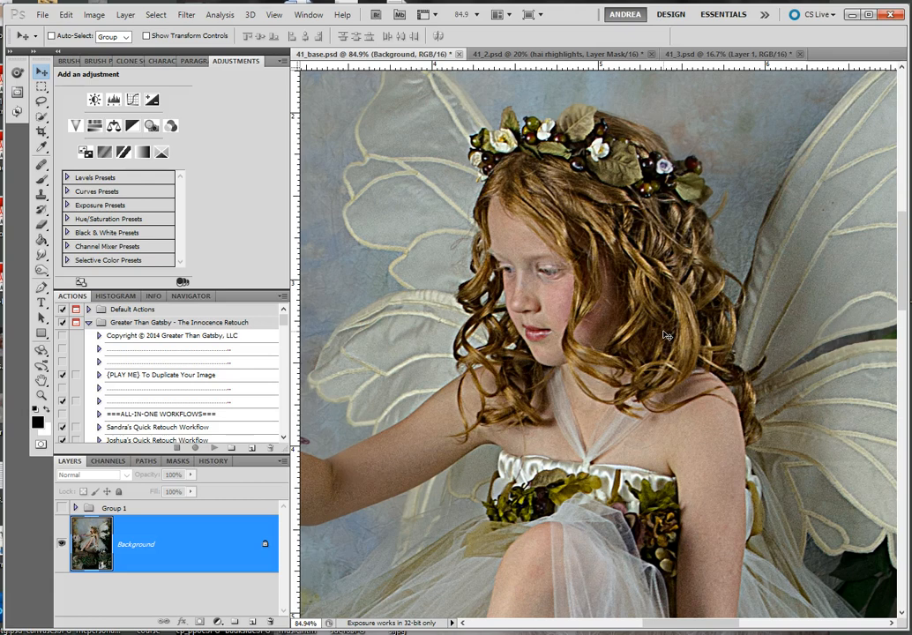
click(721, 334)
scroll(721, 335, down, 5)
scroll(721, 338, down, 4)
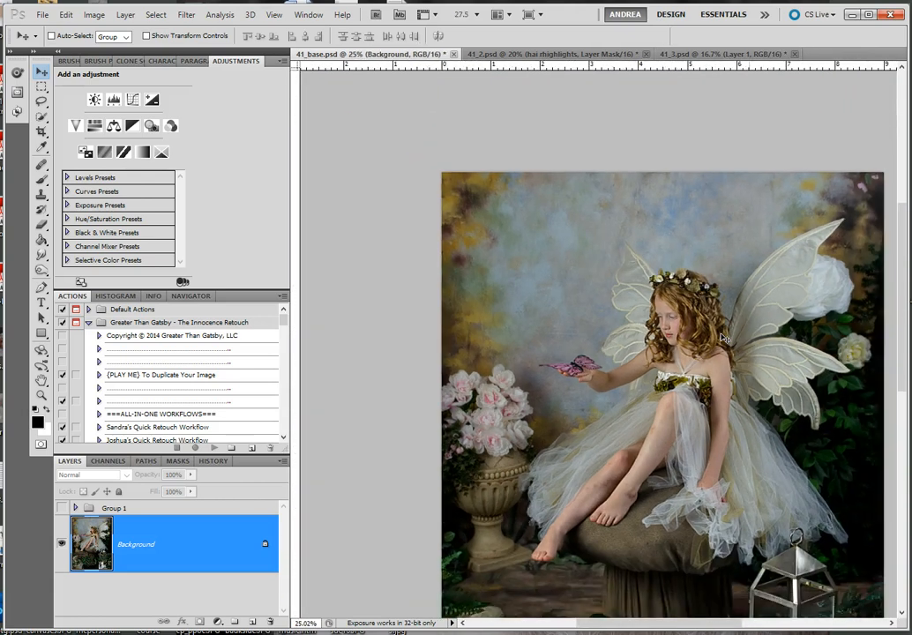
Compare the full image with Group 1 hidden and shown, leaving the group visible.
click(61, 509)
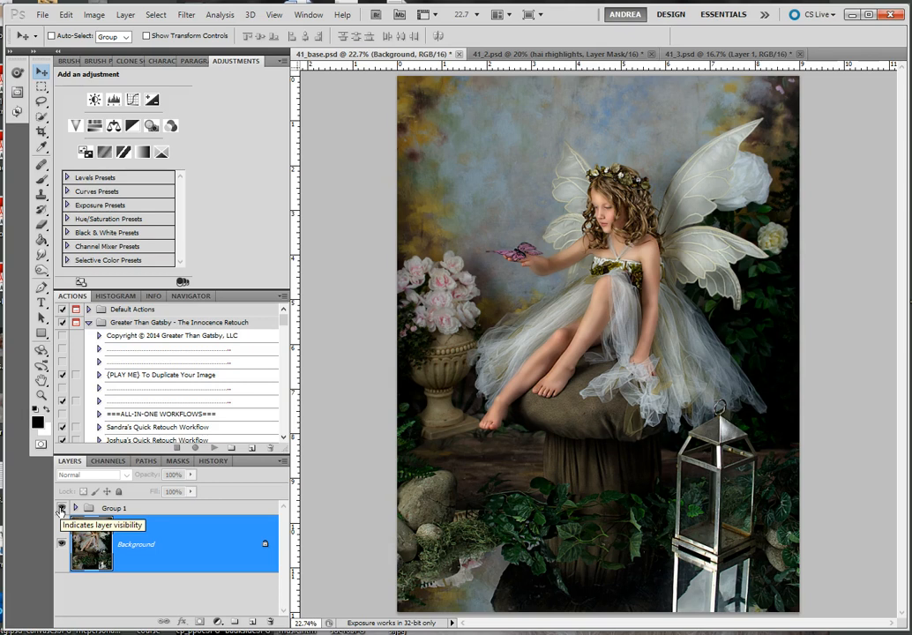
click(60, 510)
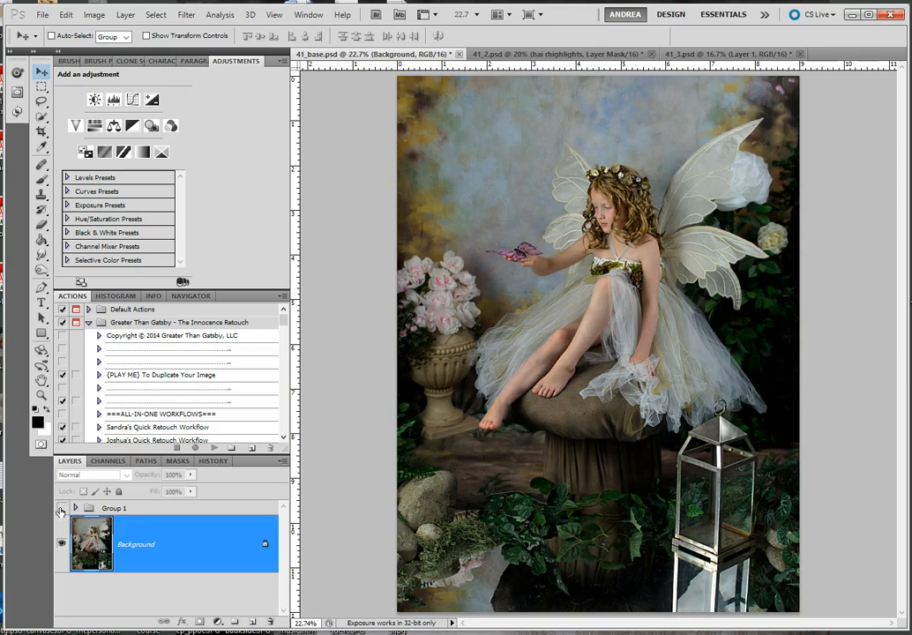
click(61, 509)
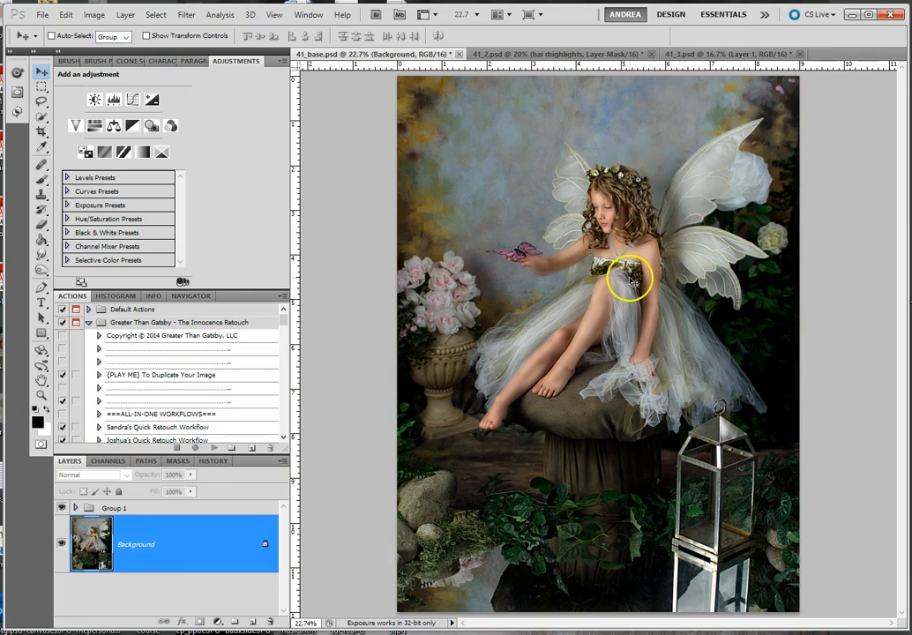
Examine the retouched face, hair, skin and dress up close and compare the whole image with Group 1 hidden and shown.
scroll(657, 271, up, 2)
scroll(658, 271, up, 5)
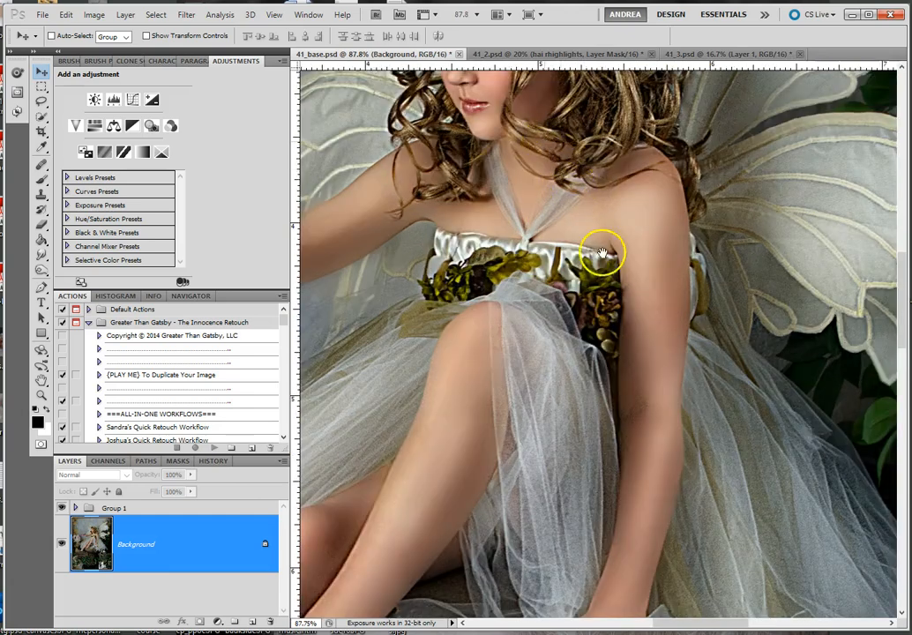
drag(604, 249, 649, 372)
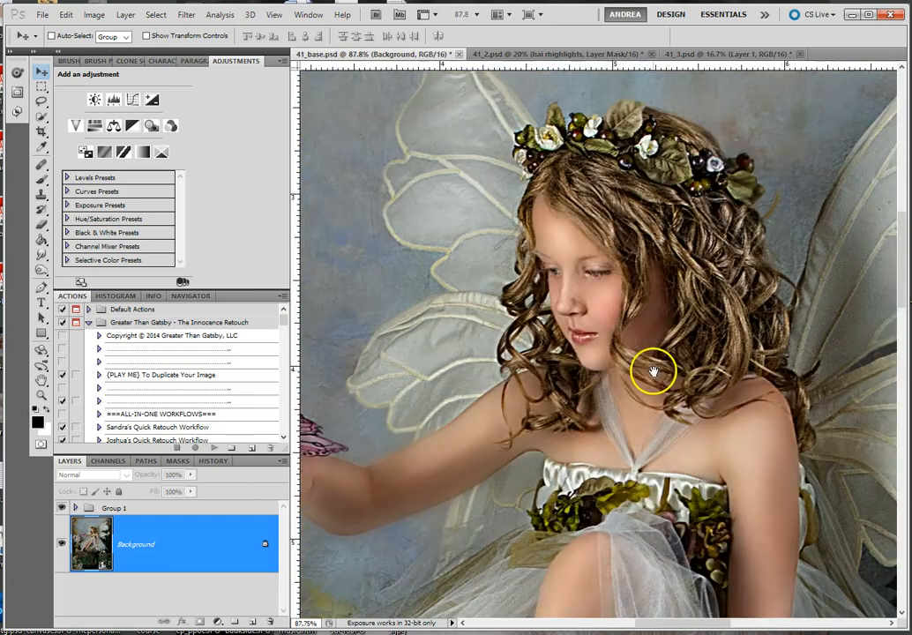
scroll(621, 286, up, 1)
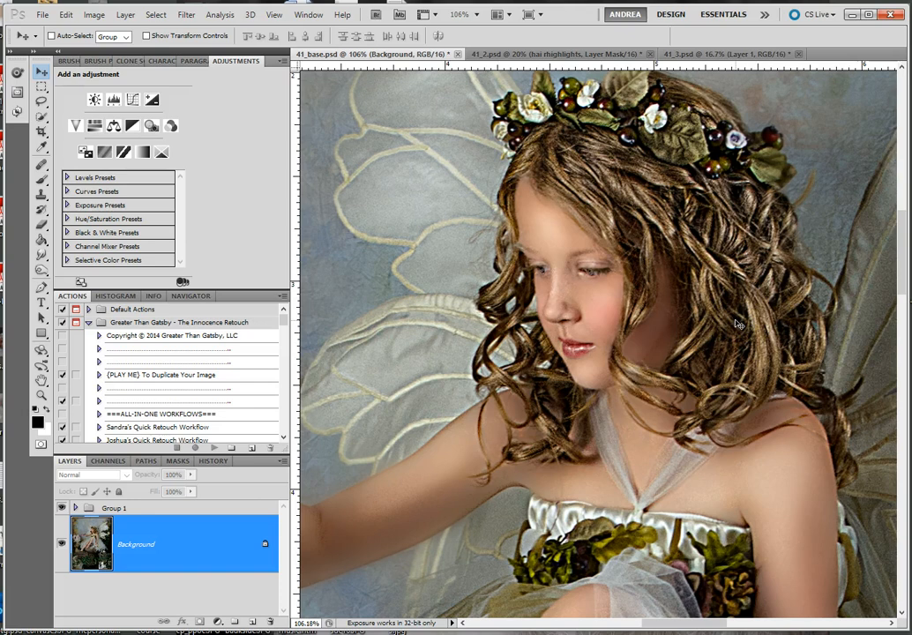
scroll(709, 357, down, 1)
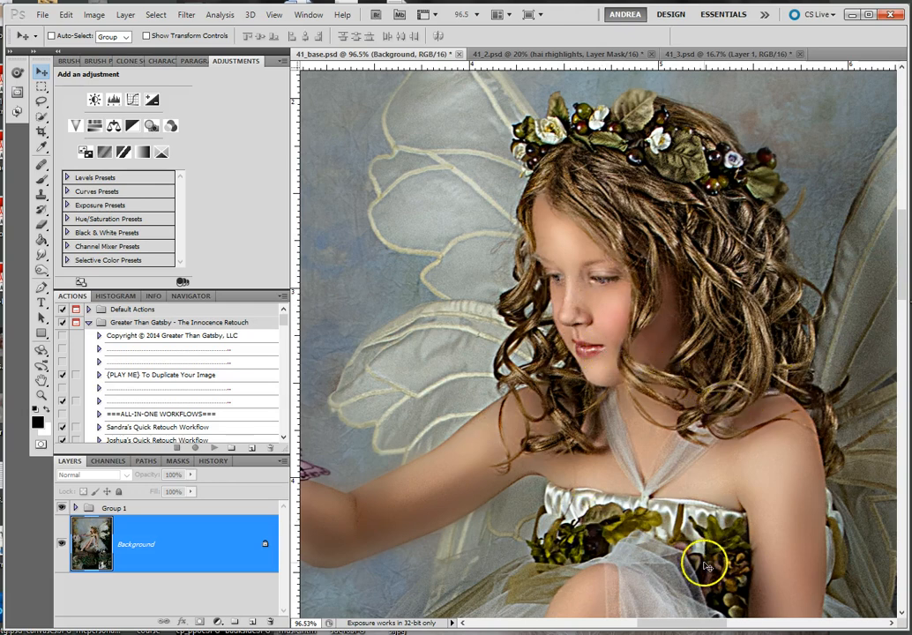
scroll(628, 378, down, 4)
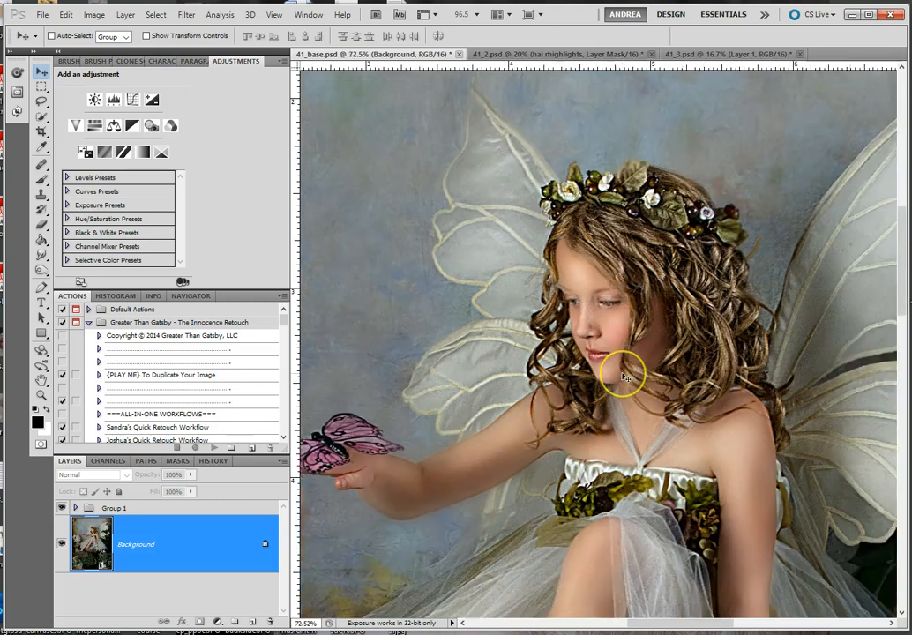
scroll(572, 525, up, 3)
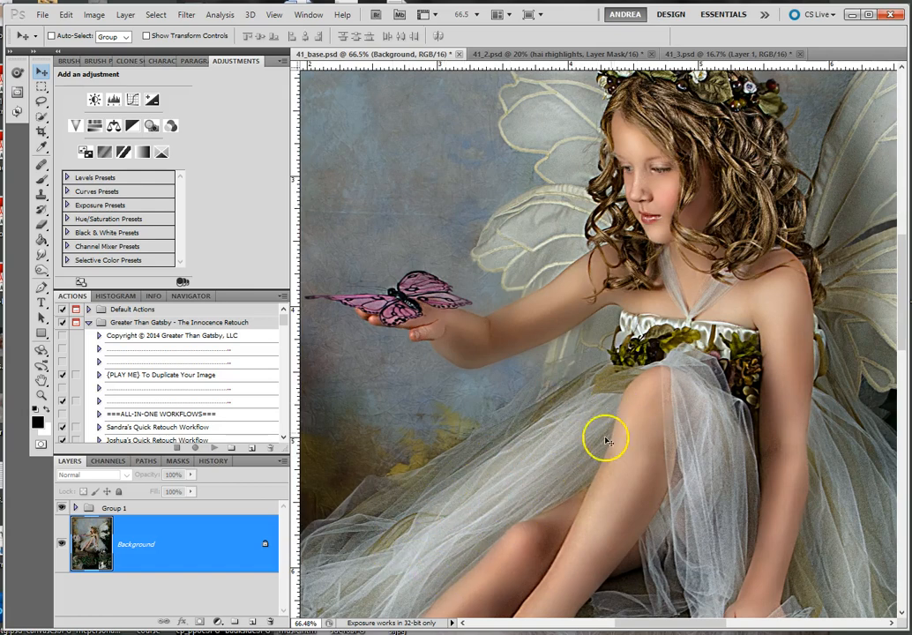
scroll(788, 470, down, 2)
scroll(785, 471, down, 3)
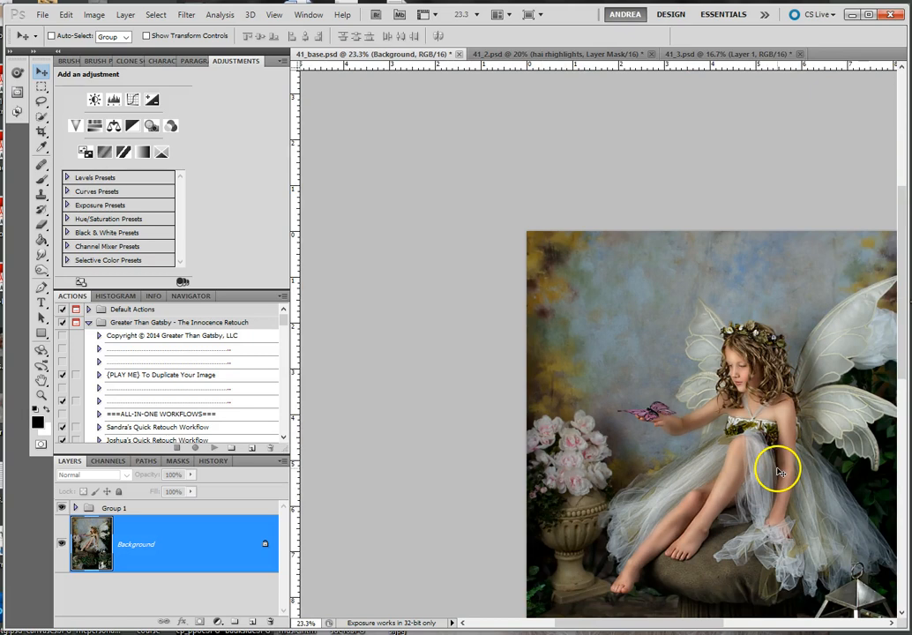
scroll(777, 474, up, 1)
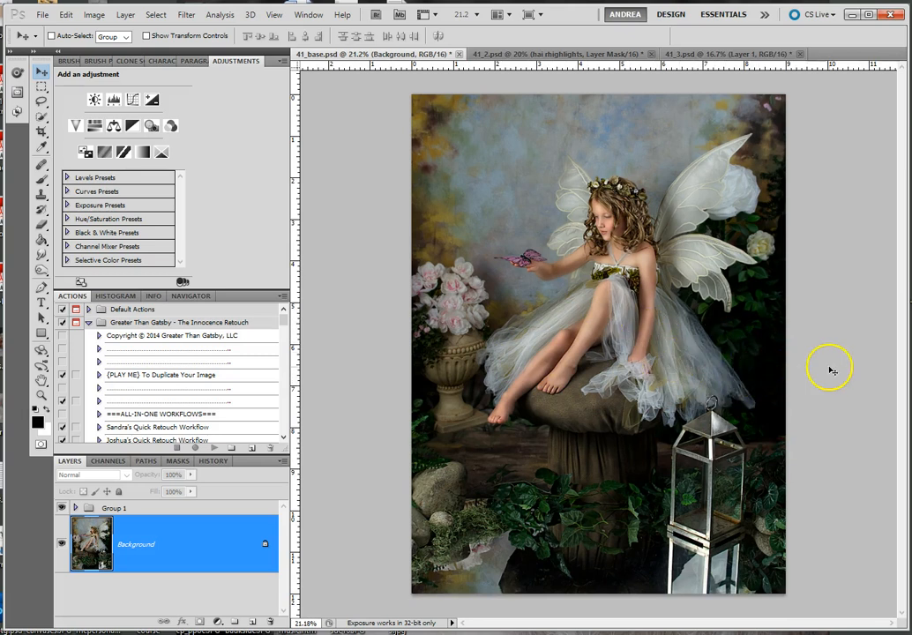
click(61, 508)
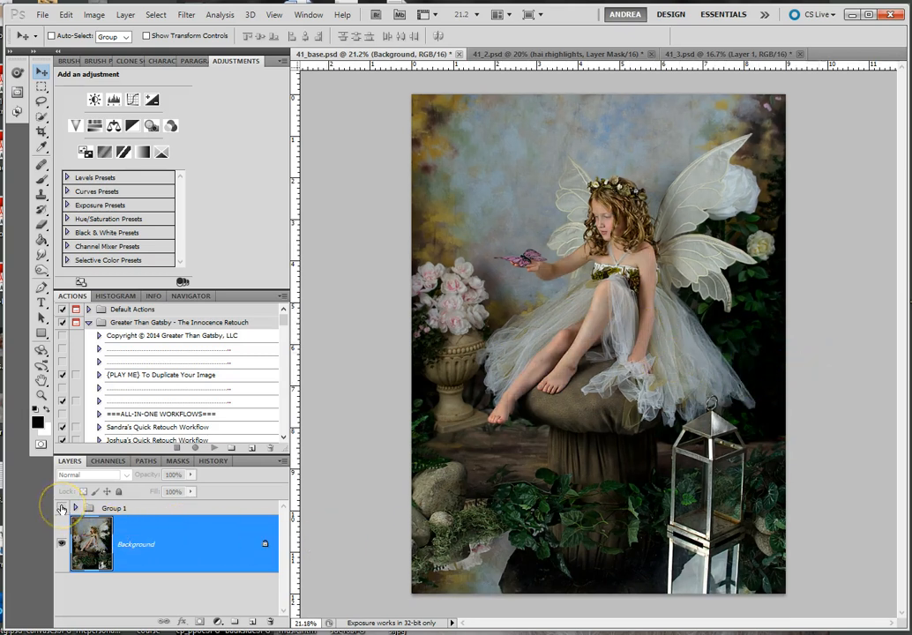
click(61, 509)
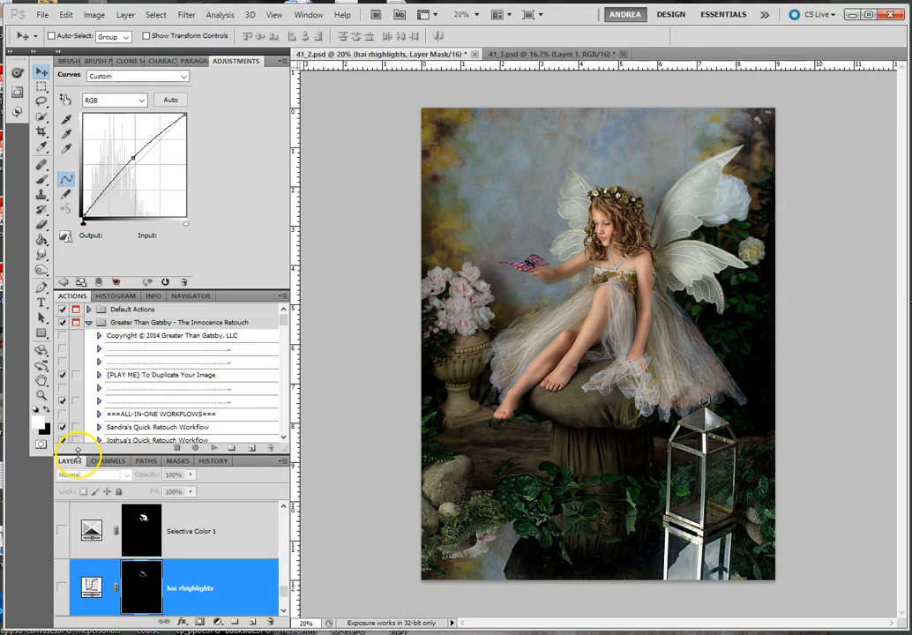
Enlarge the layer list of 41_2.psd and turn on the BLUR: Hazy Warm Bokeh group, comparing the image with and without it.
drag(81, 452, 82, 371)
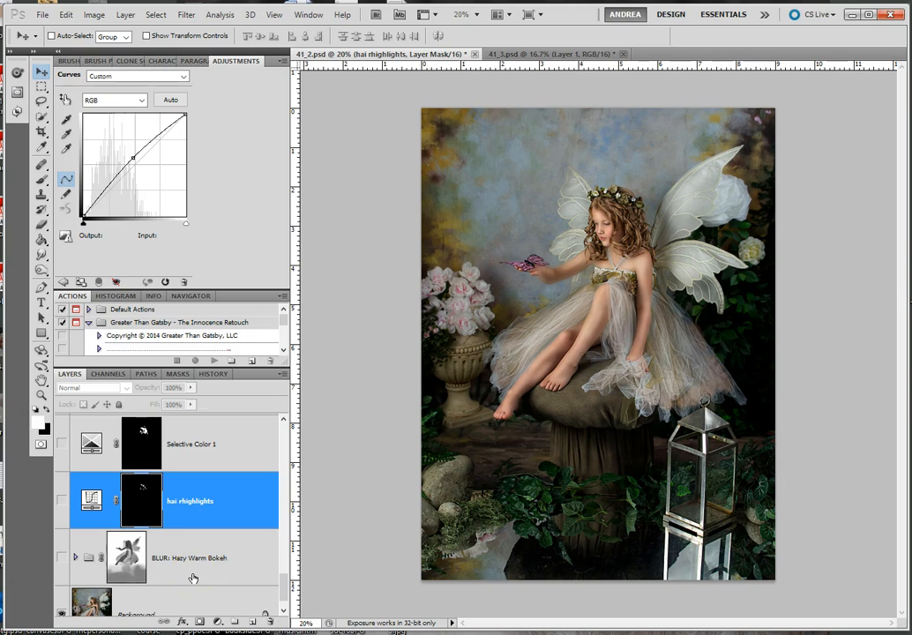
click(62, 560)
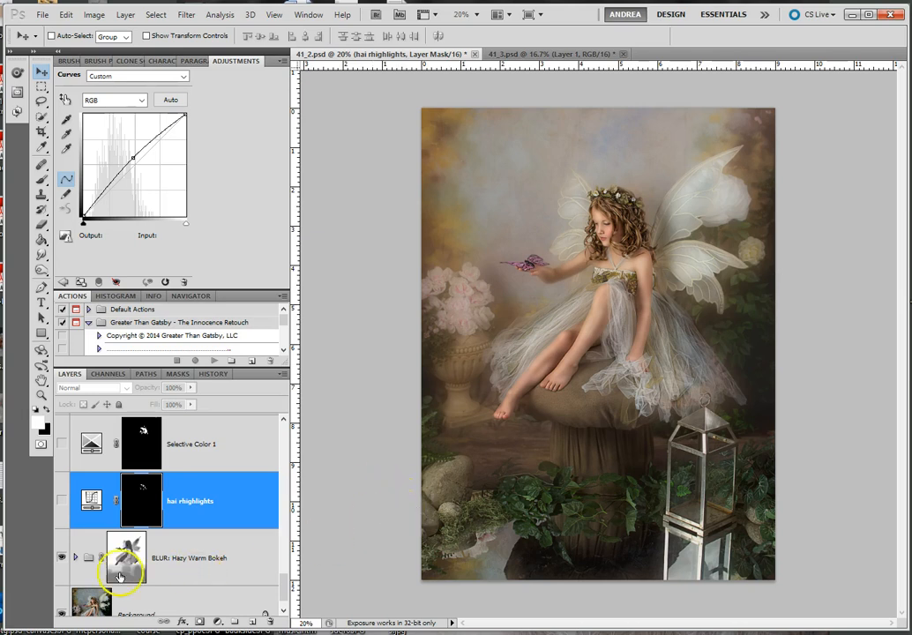
click(61, 558)
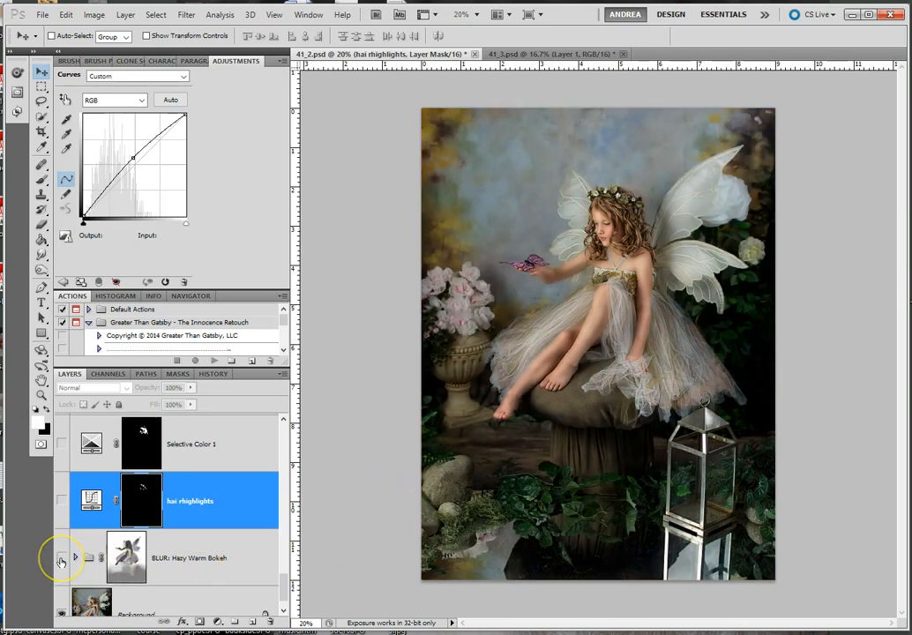
click(61, 558)
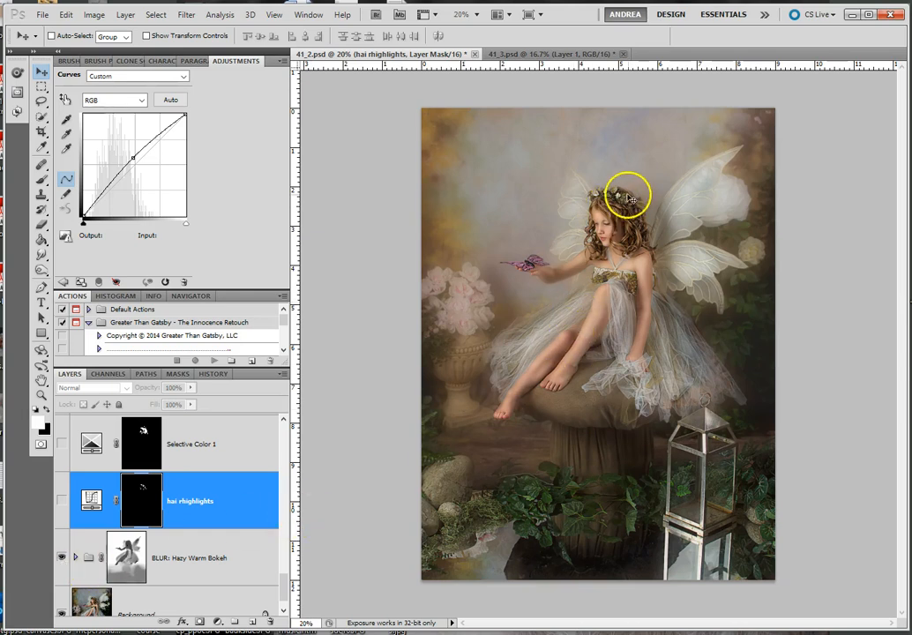
Paint white on the BLUR: Hazy Warm Bokeh mask over the flower crown and the area around the girl, using a 150 px brush at 100% opacity.
scroll(692, 212, up, 2)
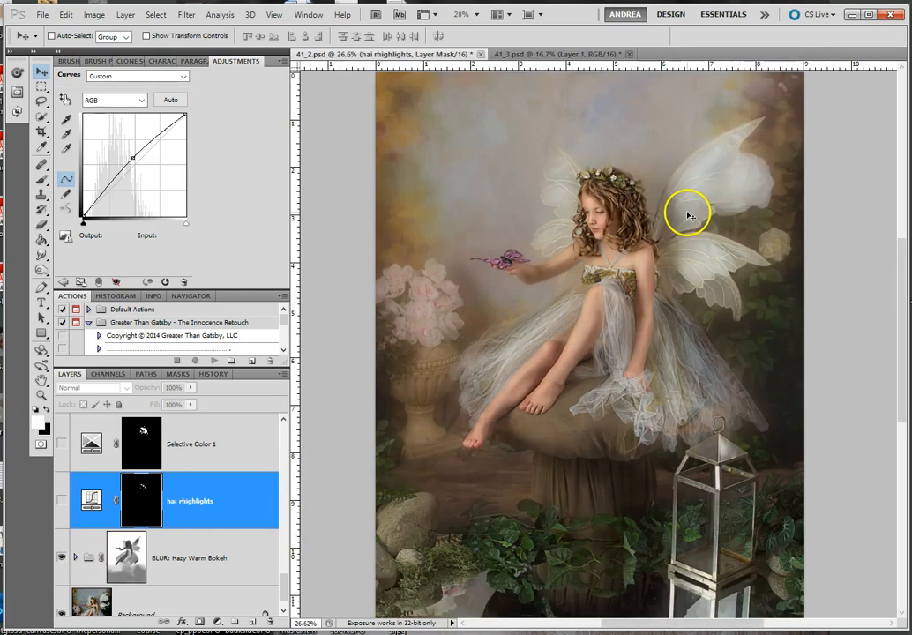
scroll(689, 216, up, 3)
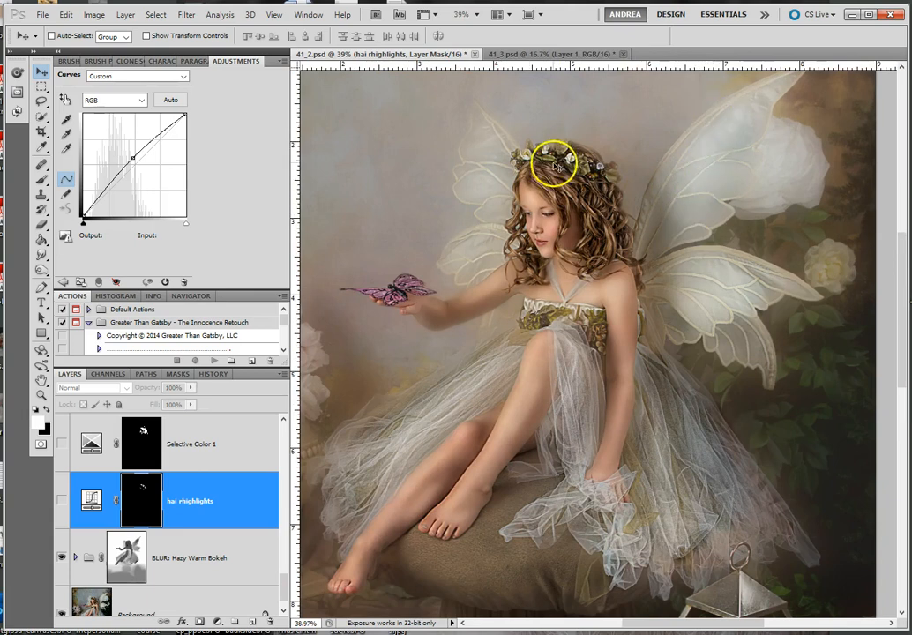
click(39, 181)
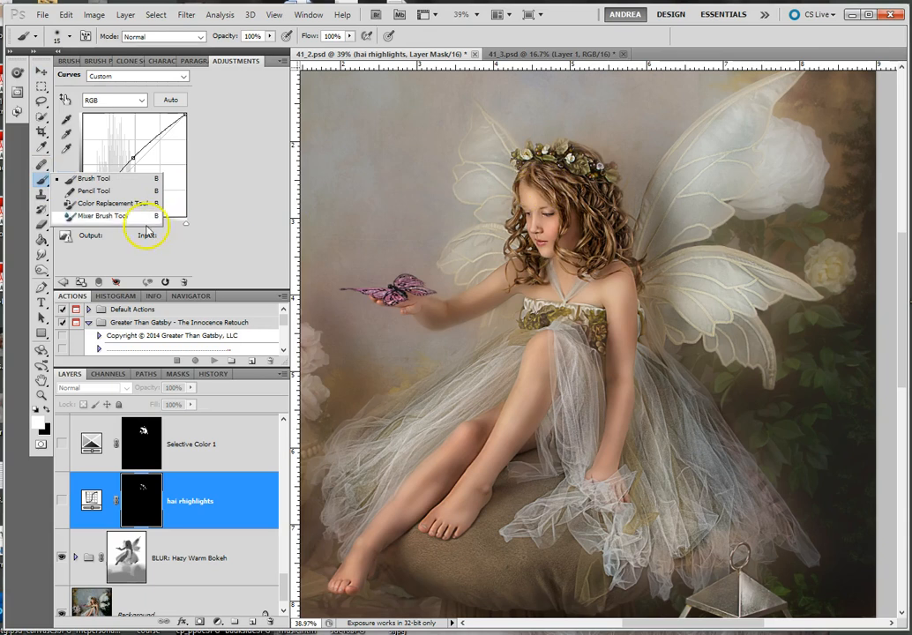
click(127, 555)
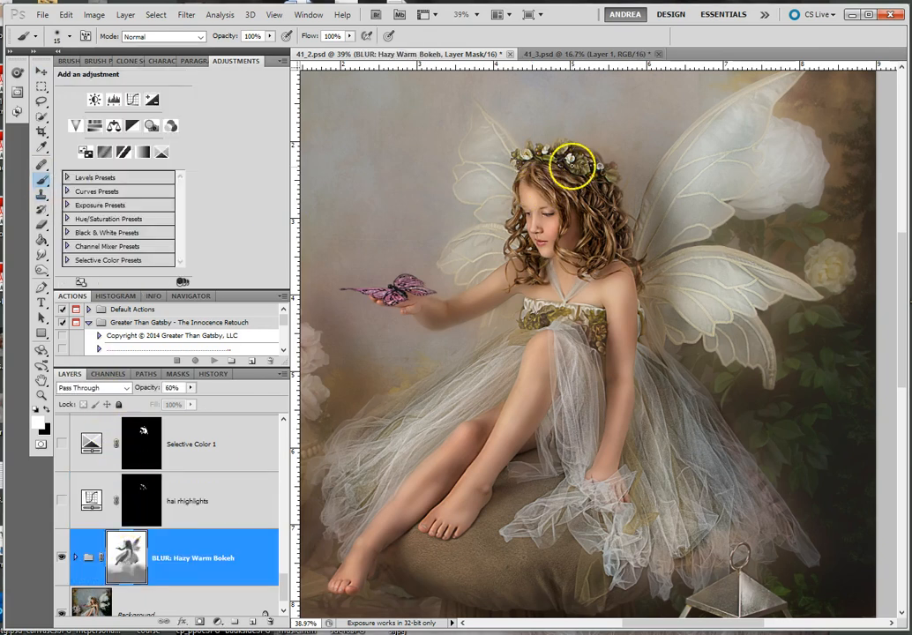
key(bracketright)
key(bracketright)
key(bracketright)
key(bracketright)
key(bracketright)
key(bracketright)
key(bracketright)
key(bracketright)
key(bracketright)
key(bracketright)
key(bracketright)
key(bracketright)
key(bracketright)
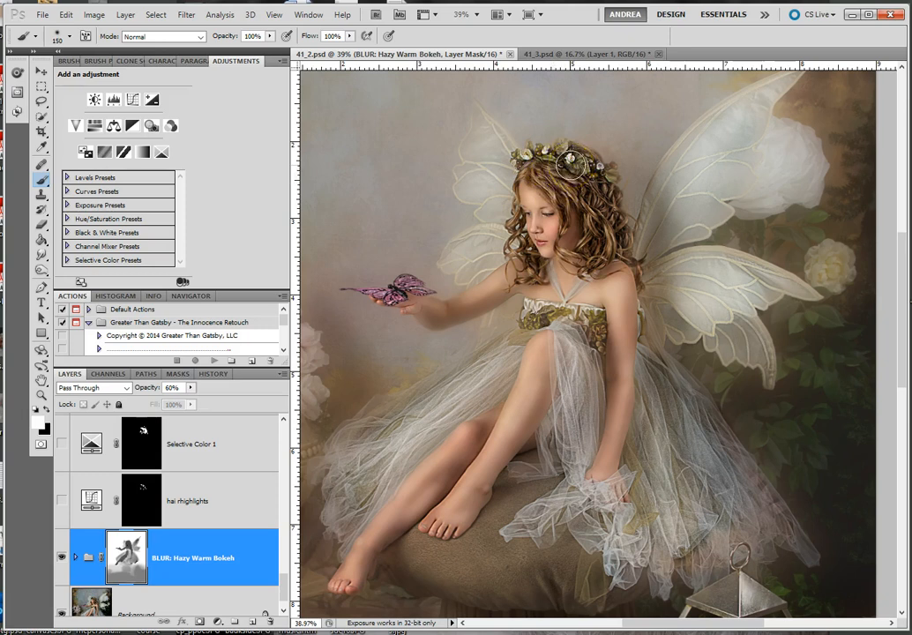
mouse_move(587, 174)
mouse_down()
mouse_move(606, 227)
mouse_move(639, 258)
mouse_move(676, 174)
mouse_move(655, 222)
mouse_move(596, 201)
mouse_move(559, 168)
mouse_up()
mouse_move(613, 107)
mouse_down()
mouse_move(579, 134)
mouse_move(622, 165)
mouse_move(632, 191)
mouse_move(592, 127)
mouse_move(538, 136)
mouse_move(474, 108)
mouse_move(452, 181)
mouse_move(469, 214)
mouse_move(438, 257)
mouse_move(632, 307)
mouse_move(801, 310)
mouse_move(791, 252)
mouse_move(790, 358)
mouse_move(674, 359)
mouse_move(780, 450)
mouse_move(820, 520)
mouse_up()
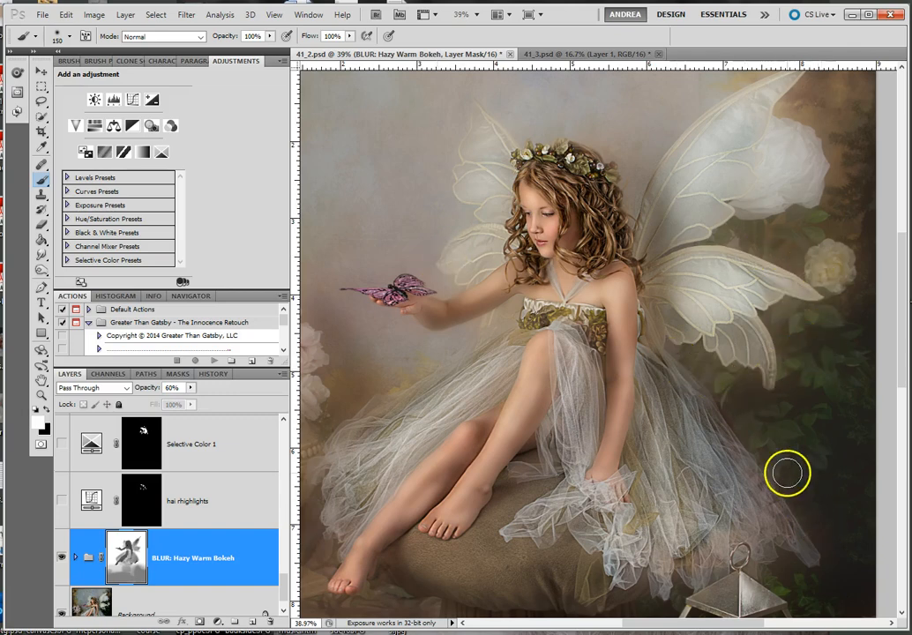
Turn on the hai rhighlights and Selective Color 1 layers and check their effect on the girl's hair.
scroll(786, 473, down, 3)
mouse_move(786, 473)
mouse_down()
mouse_move(676, 476)
mouse_move(525, 417)
mouse_move(483, 297)
mouse_move(453, 269)
mouse_move(513, 369)
mouse_move(550, 75)
mouse_move(780, 230)
mouse_move(772, 303)
mouse_move(755, 331)
mouse_move(723, 331)
mouse_move(692, 314)
mouse_move(759, 405)
mouse_move(788, 290)
mouse_move(558, 149)
mouse_move(564, 317)
mouse_move(609, 377)
mouse_move(656, 404)
mouse_move(632, 417)
mouse_move(490, 339)
mouse_move(414, 79)
mouse_move(449, 250)
mouse_move(507, 215)
mouse_move(611, 212)
mouse_move(679, 467)
mouse_up()
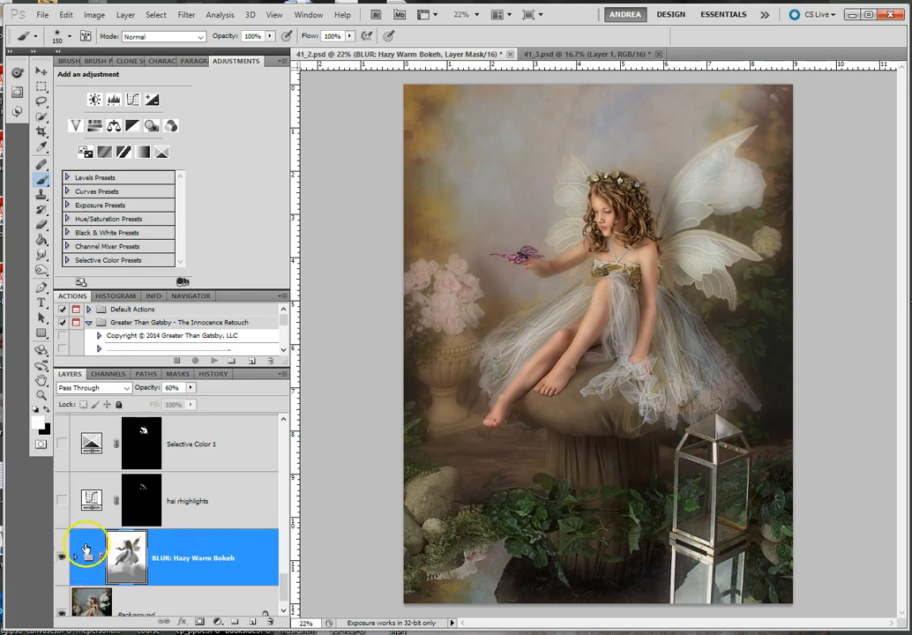
scroll(586, 220, up, 8)
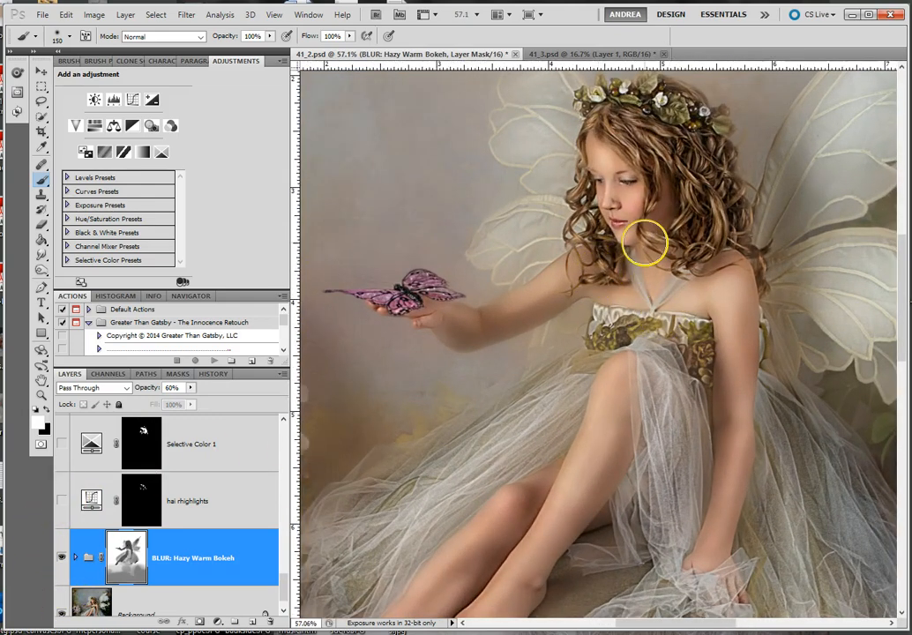
click(61, 501)
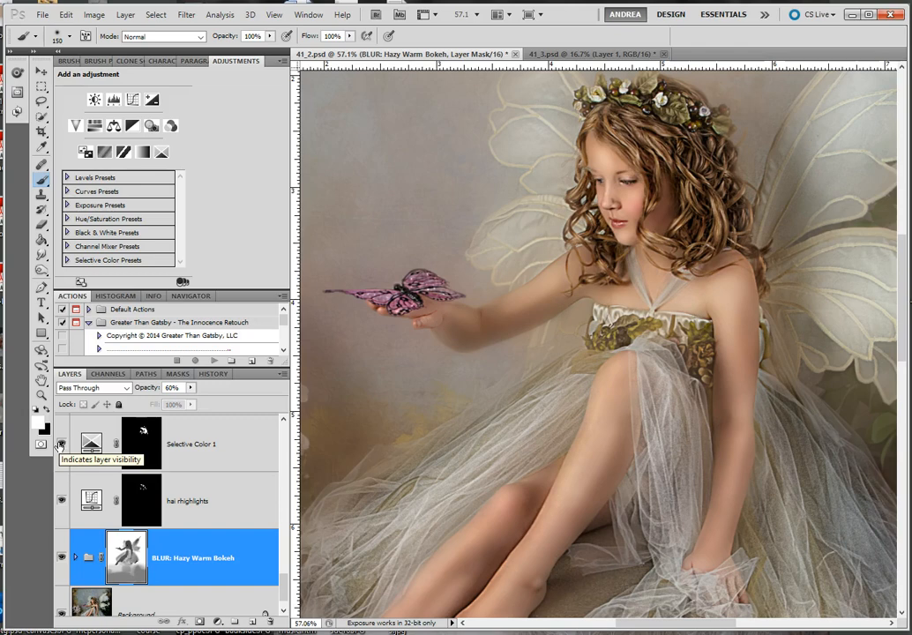
scroll(676, 327, down, 3)
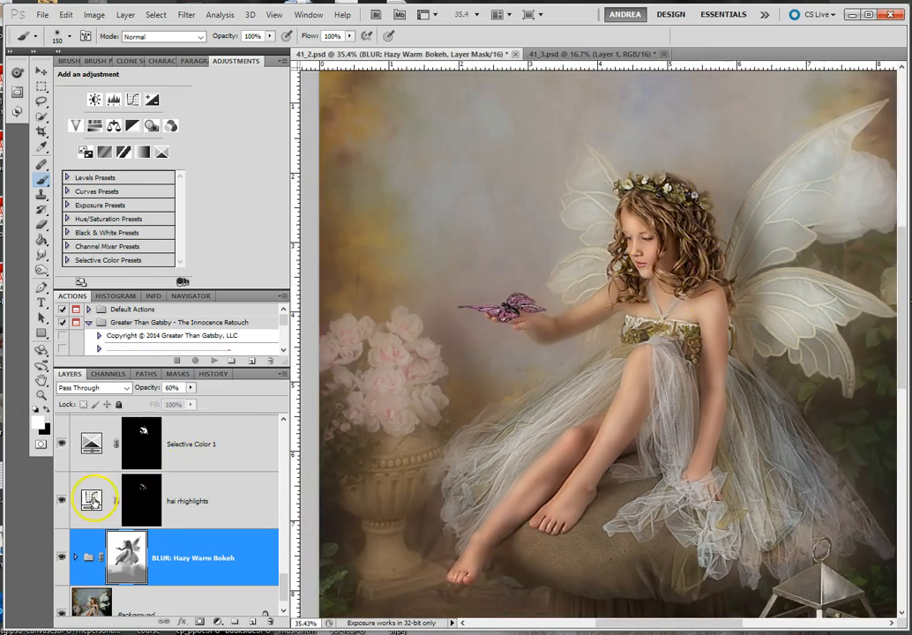
Turn on the Curves 2 layer and open its RGB curve adjustment.
scroll(143, 484, up, 1)
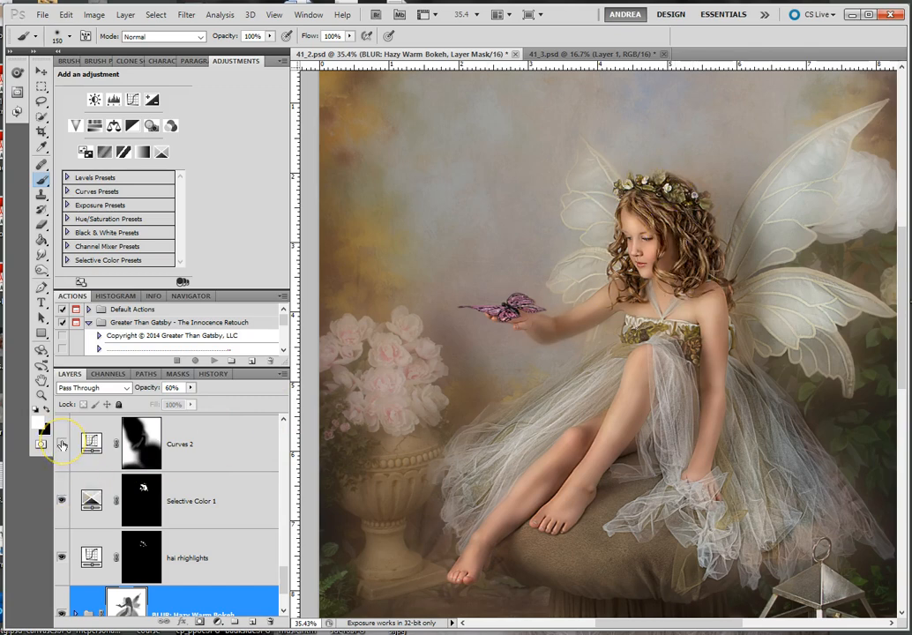
scroll(494, 428, down, 4)
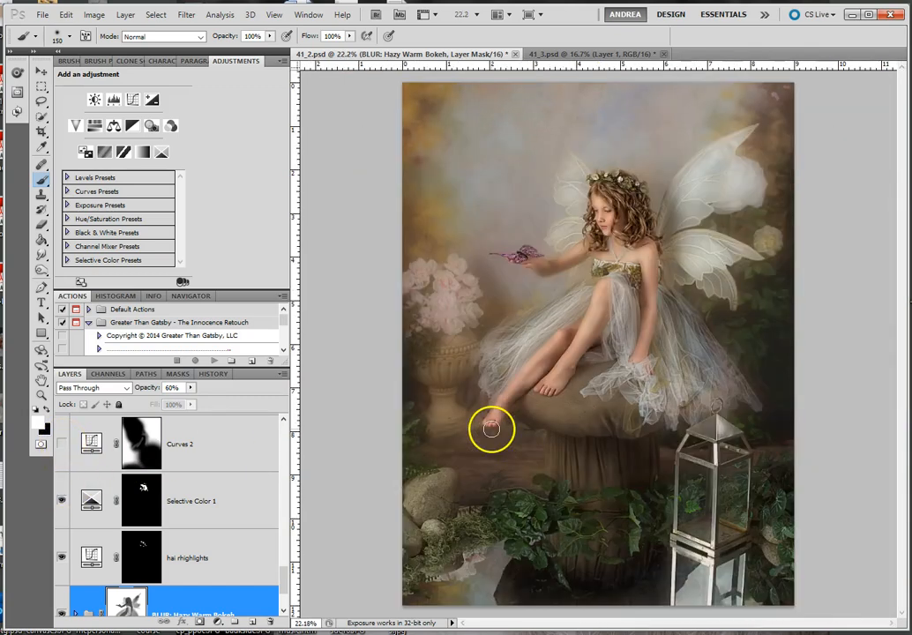
key(x)
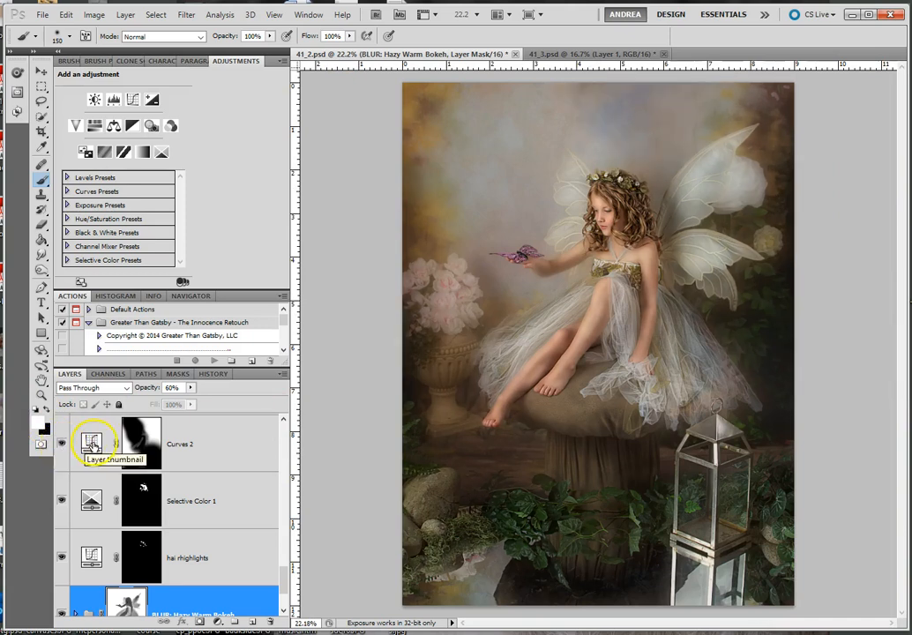
click(92, 443)
drag(146, 193, 129, 187)
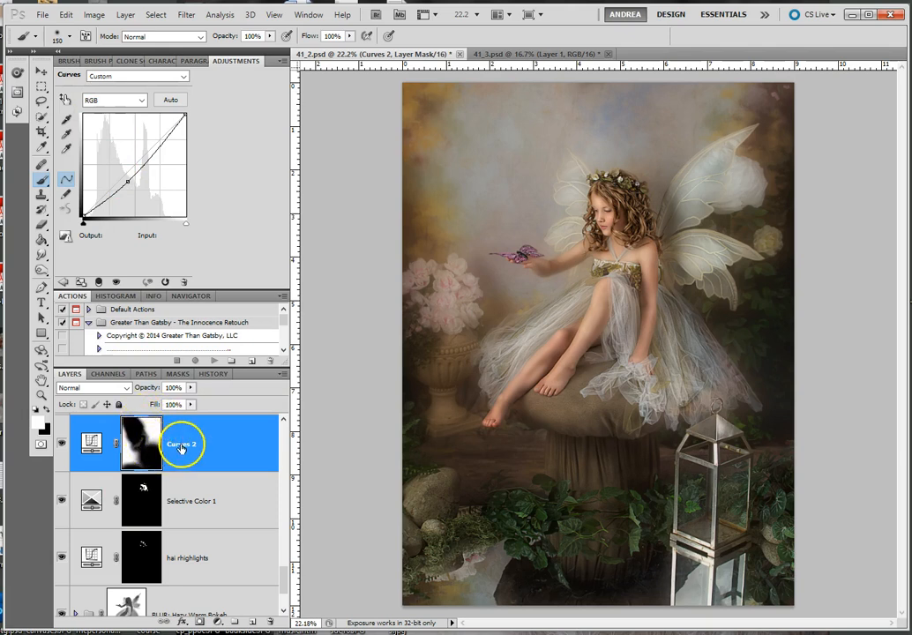
Compare the image with and without the Curves 2 darkening, leaving the layer on.
key(ctrl+i)
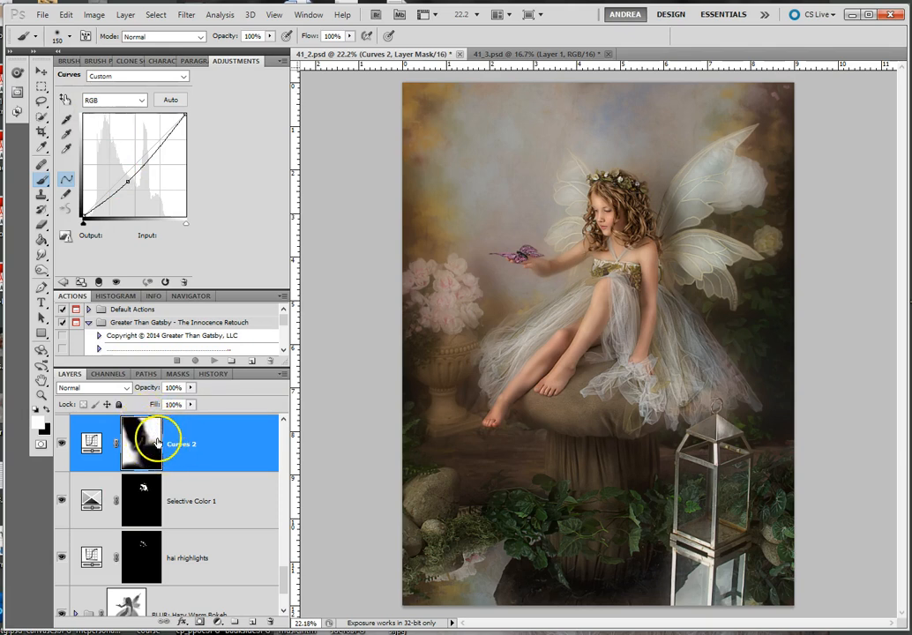
click(60, 445)
click(60, 446)
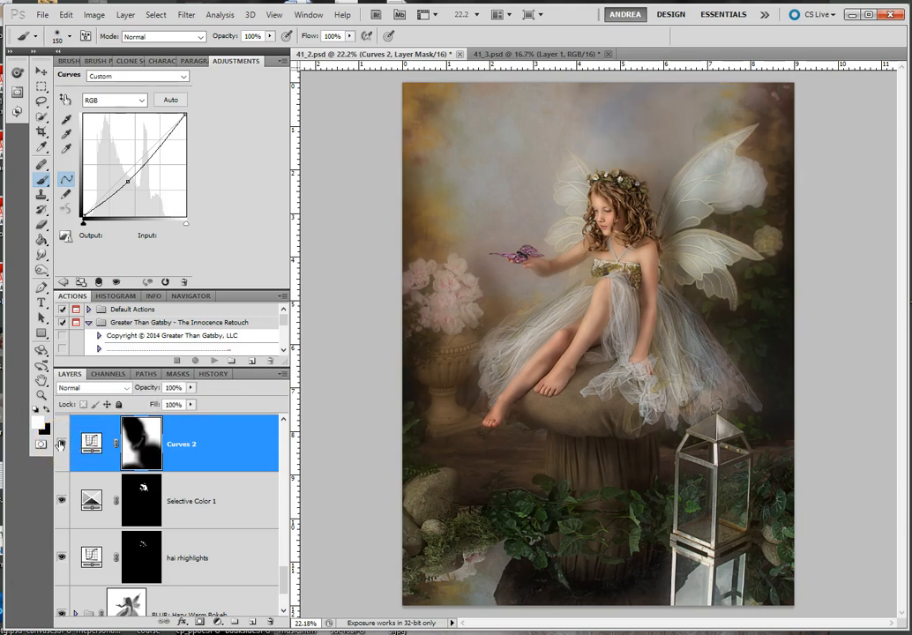
click(60, 446)
click(60, 445)
click(60, 445)
click(60, 445)
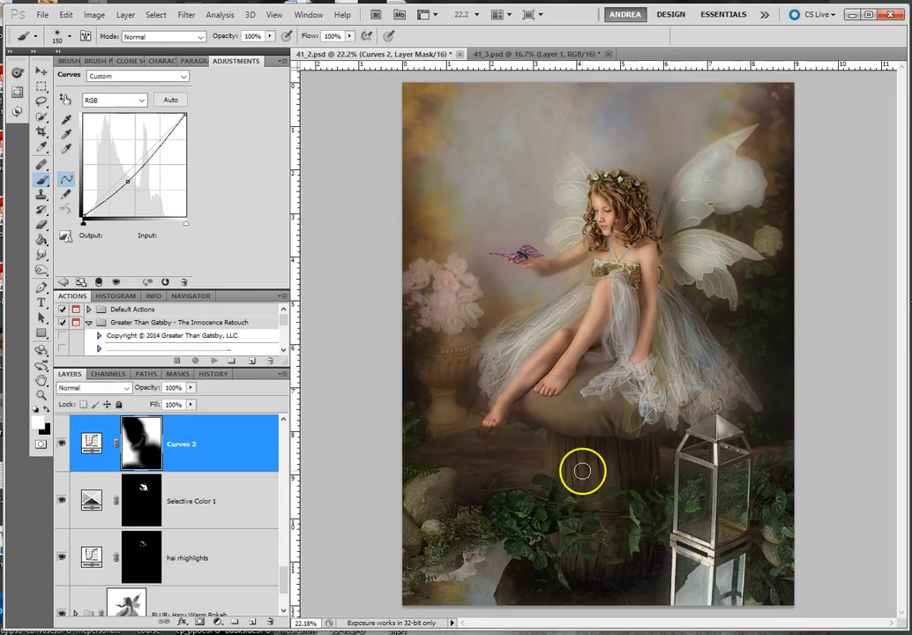
click(61, 445)
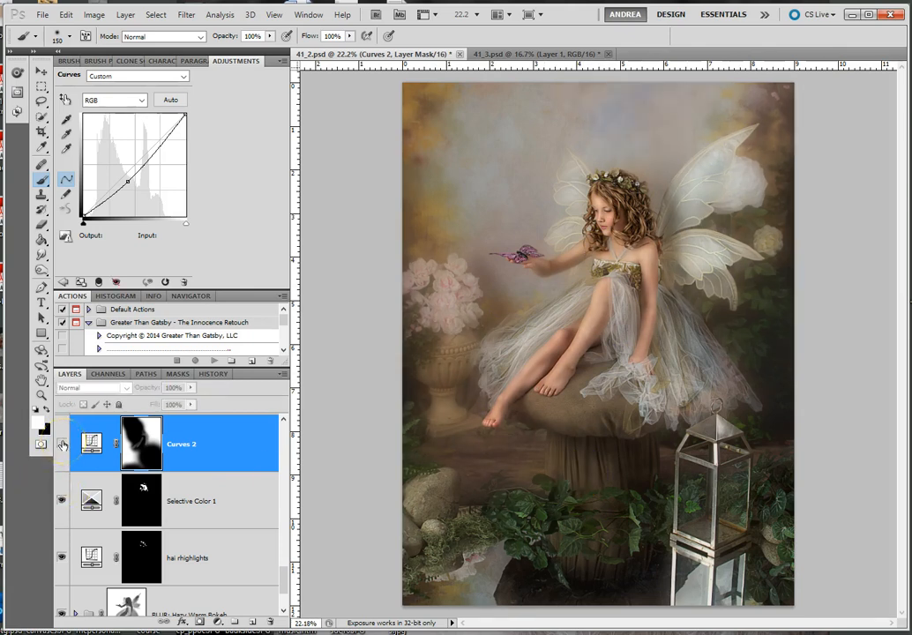
click(61, 445)
click(62, 445)
click(62, 445)
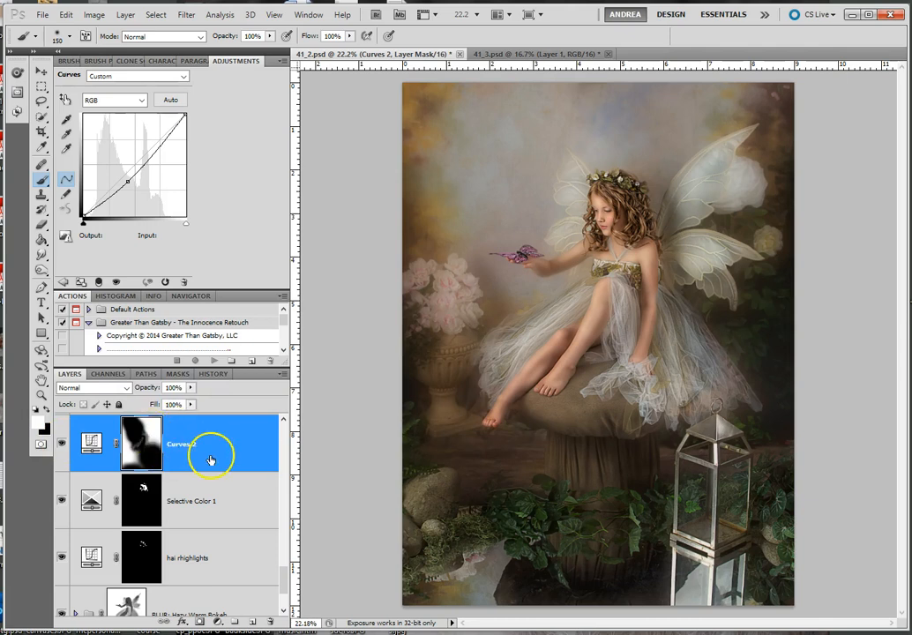
Turn on Layer 1 above Curves 2 and compare the background around the upper wing with and without it.
scroll(212, 460, up, 1)
click(62, 444)
click(61, 444)
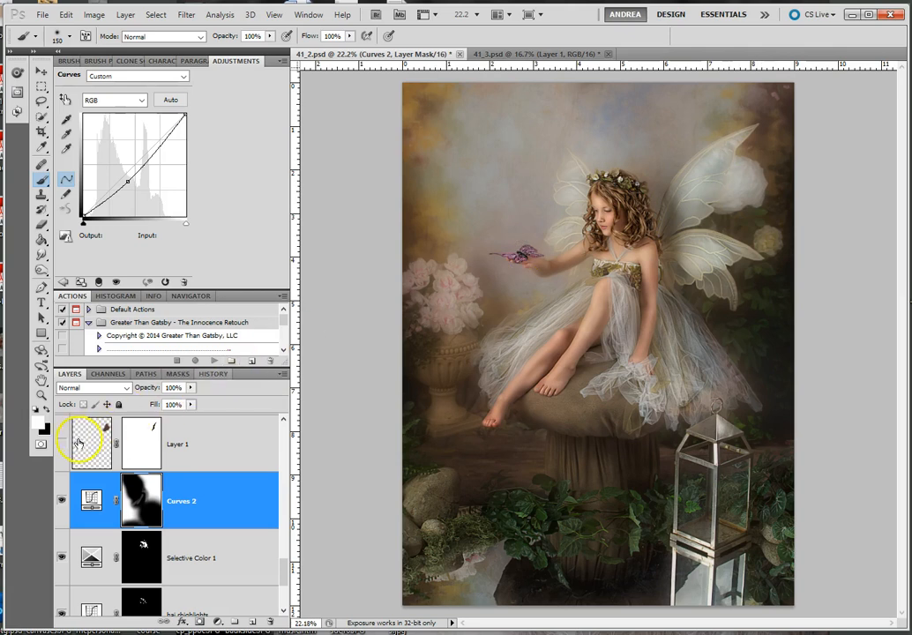
click(61, 446)
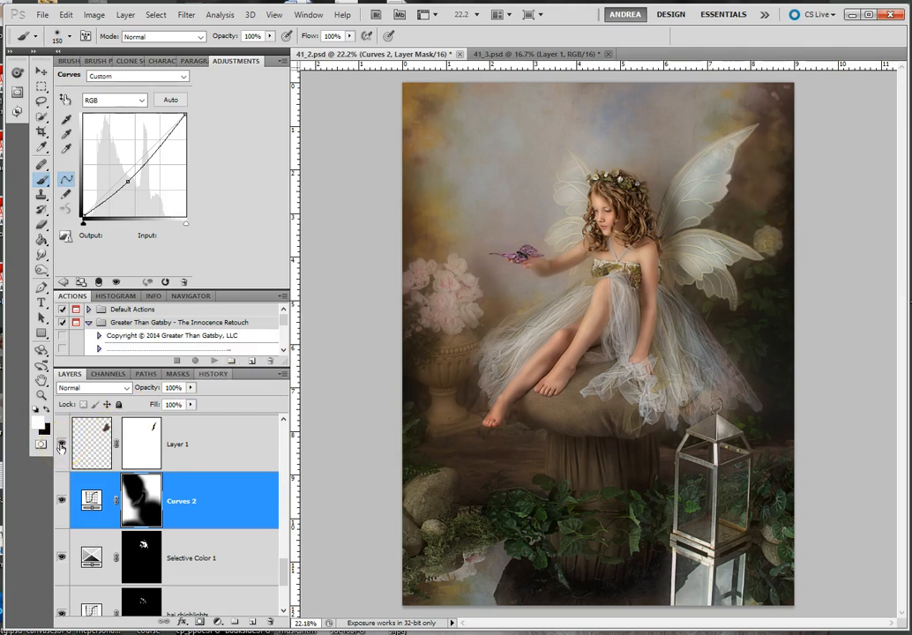
click(61, 446)
click(61, 447)
click(61, 447)
click(60, 447)
click(61, 447)
click(61, 446)
click(61, 446)
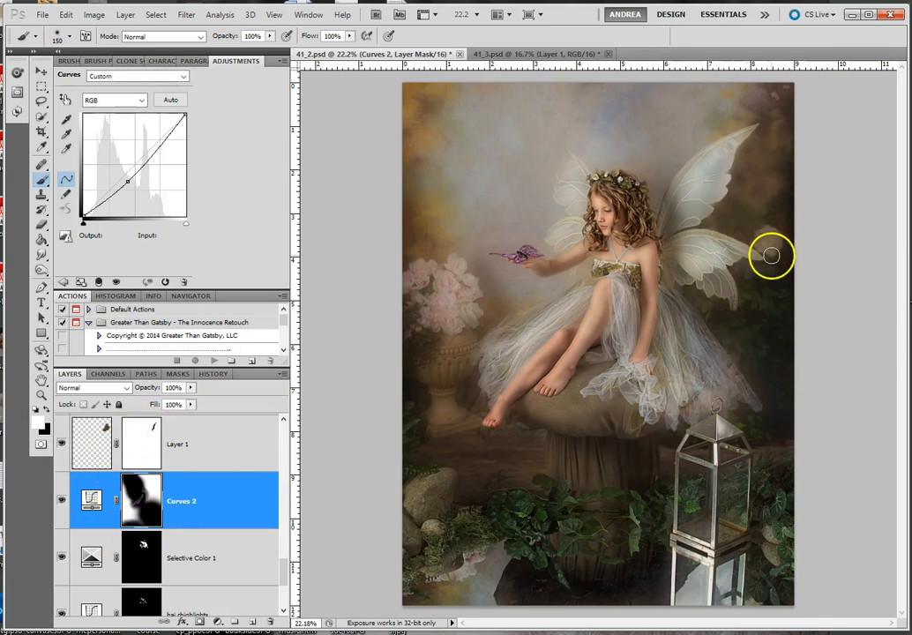
Turn on the "remove flower, shade urn" layer and check its effect beside the wing and on the urn.
scroll(178, 468, up, 1)
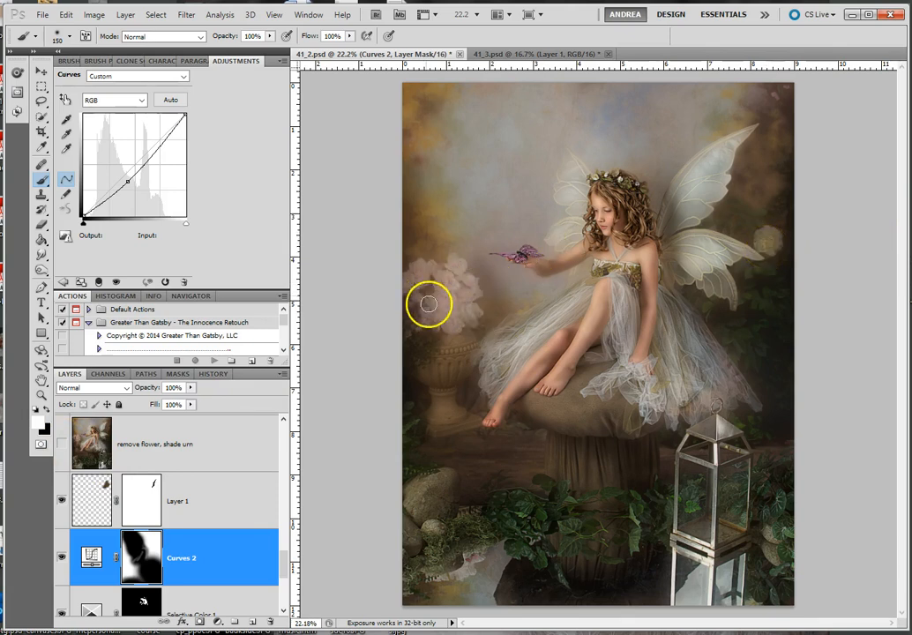
click(62, 448)
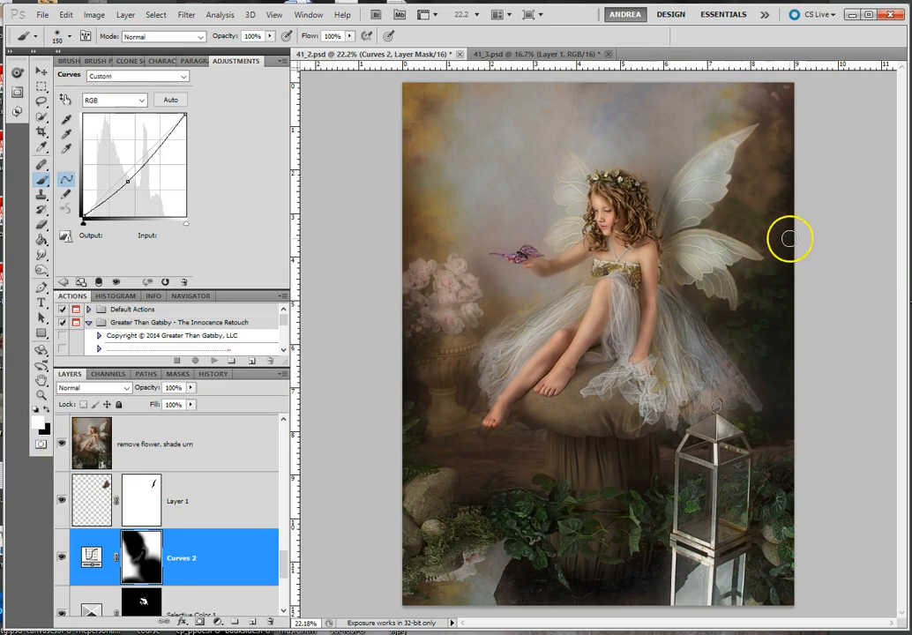
click(62, 448)
click(62, 448)
click(62, 447)
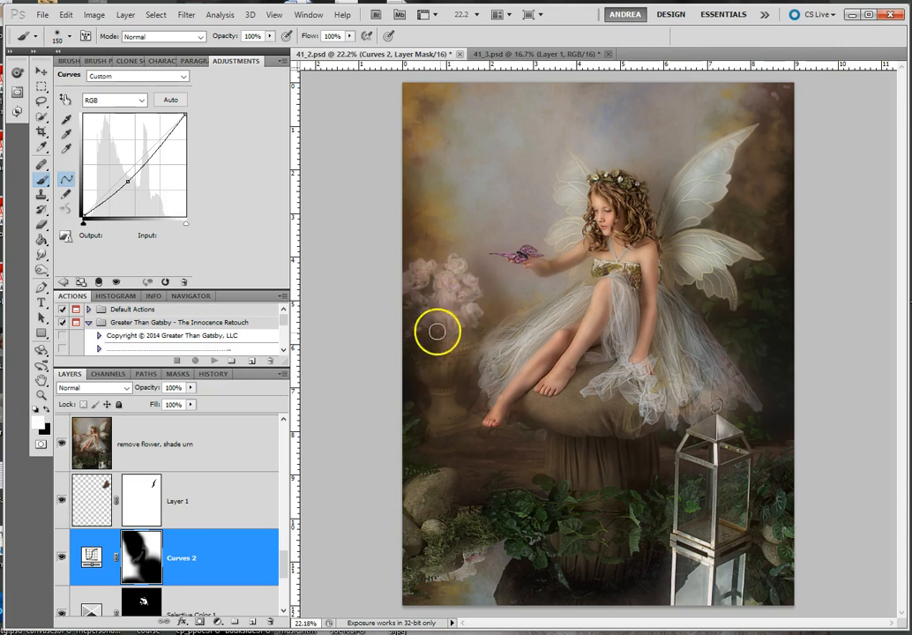
Examine the urn and pink flowers with and without the "remove flower, shade urn" layer, leaving it on.
click(61, 444)
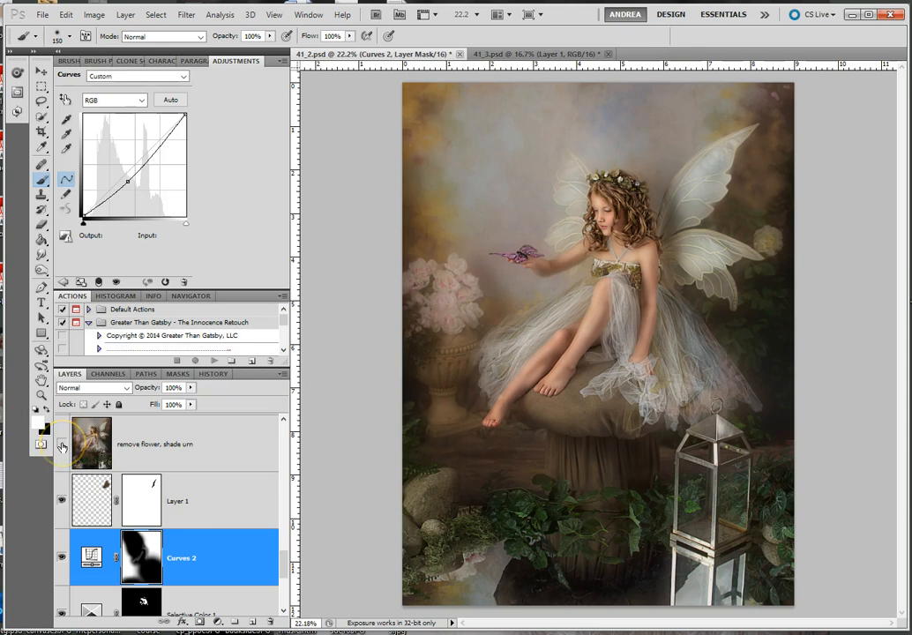
click(61, 443)
click(61, 443)
click(60, 444)
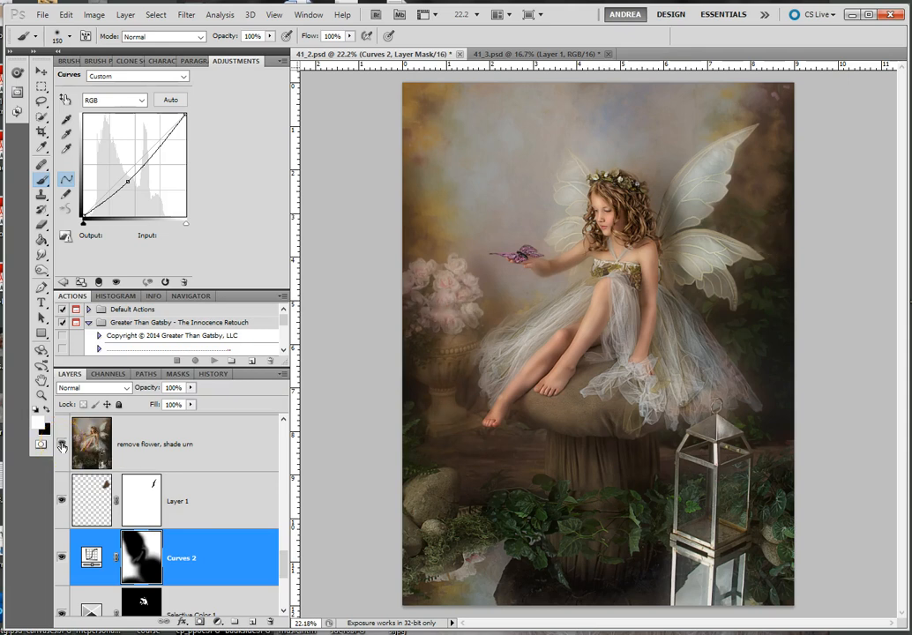
click(61, 444)
click(61, 444)
click(61, 444)
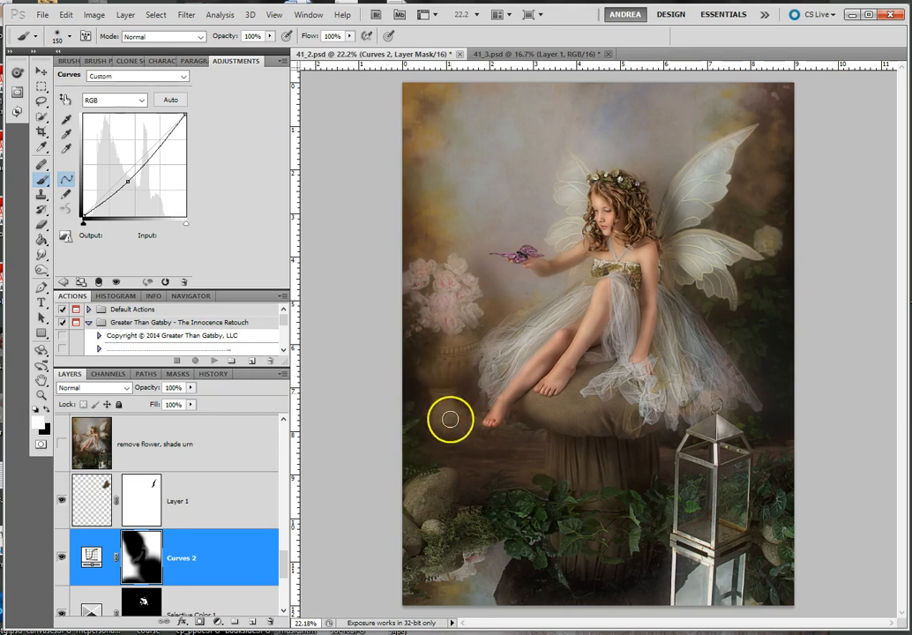
click(60, 444)
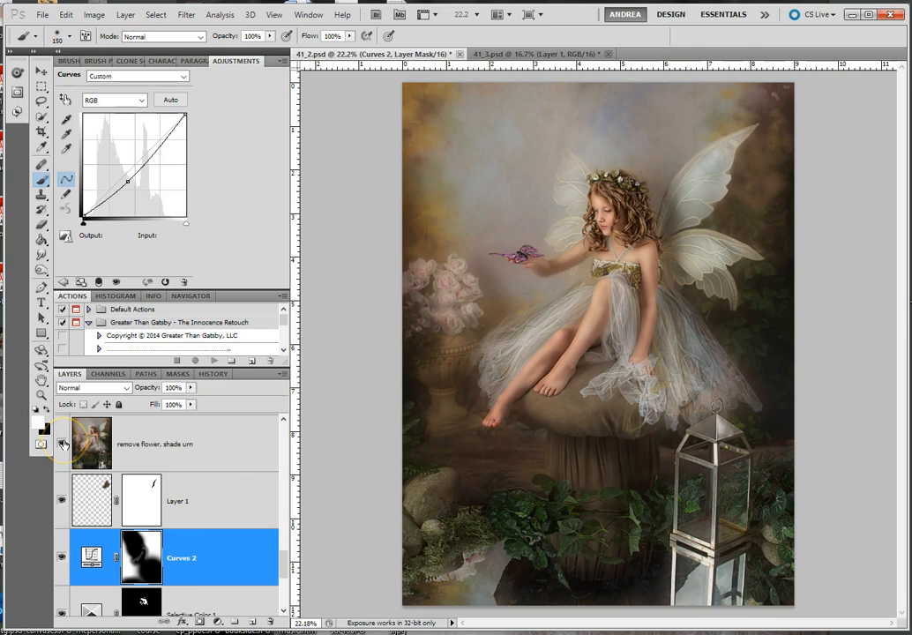
click(61, 444)
click(61, 444)
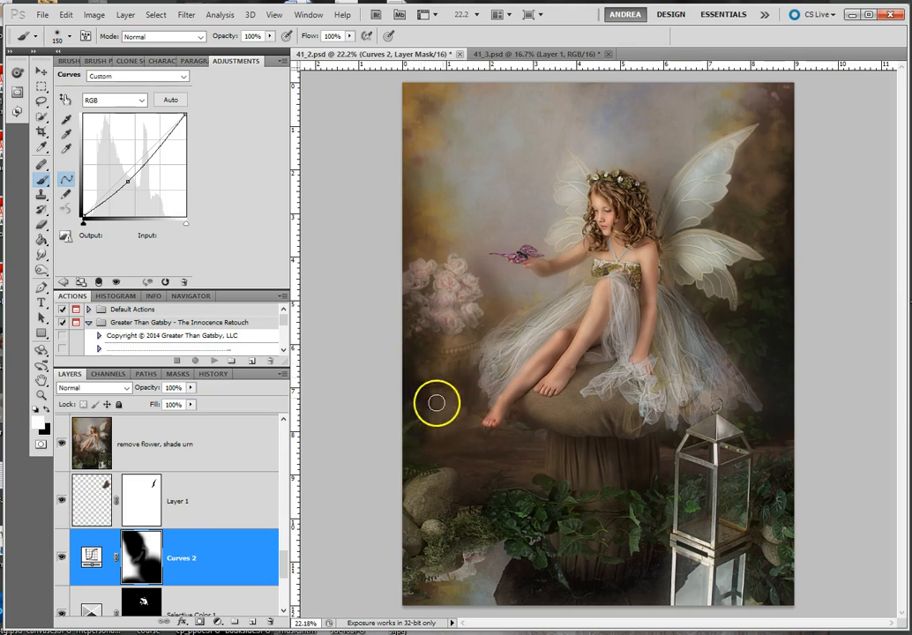
click(61, 445)
click(62, 446)
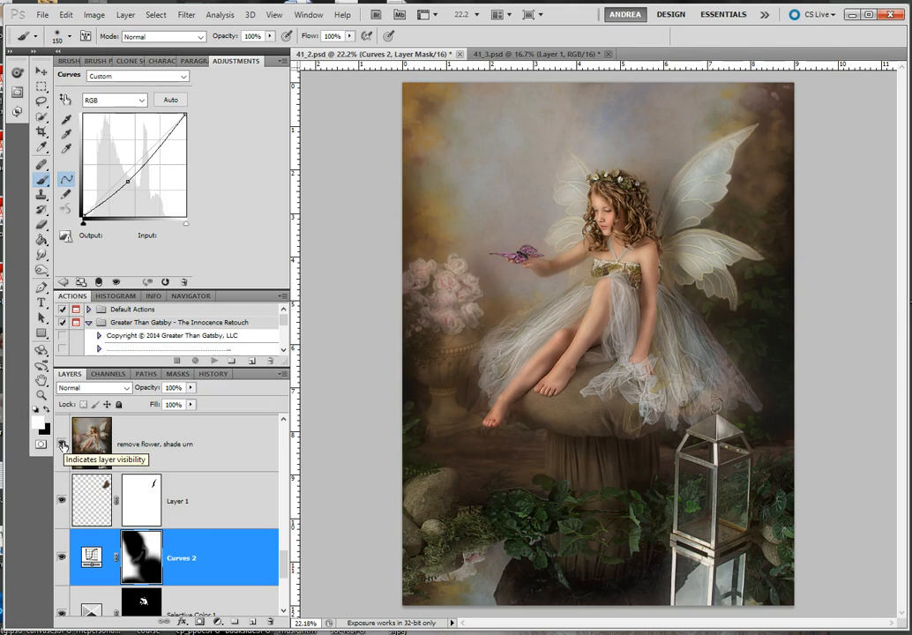
Turn on Layer 27 to put rippling water in the foreground, comparing the image with and without it.
scroll(62, 446, up, 1)
click(61, 446)
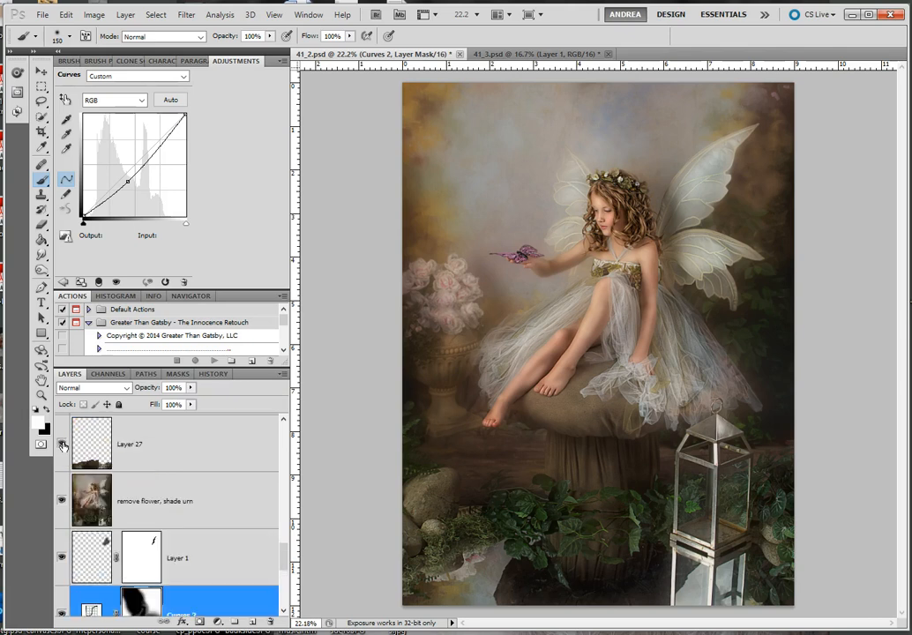
click(62, 446)
click(62, 446)
click(62, 446)
click(62, 446)
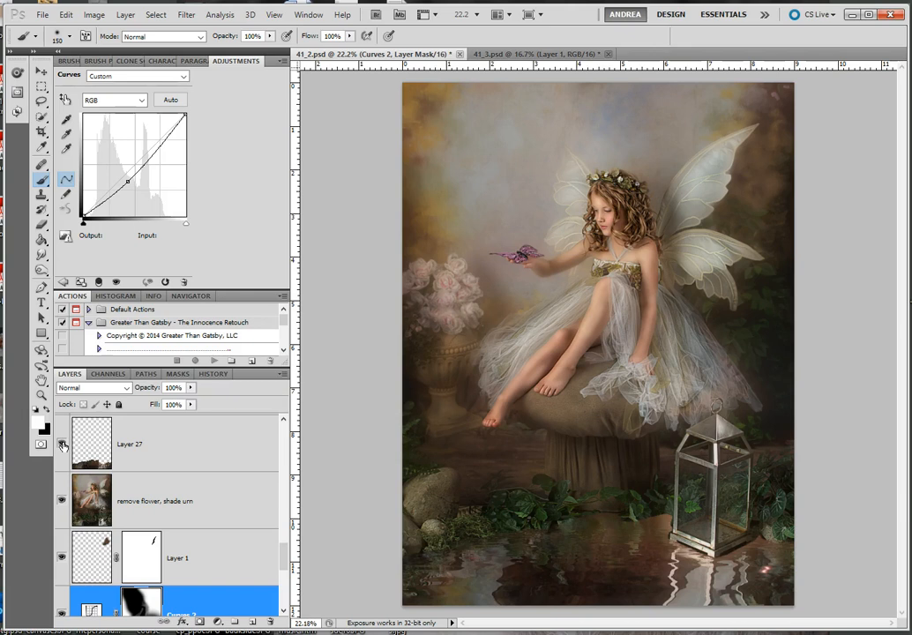
click(62, 445)
Turn on and select Layer 3, preview its flower frame at 100% opacity, and set the opacity back to 24%.
scroll(174, 474, up, 1)
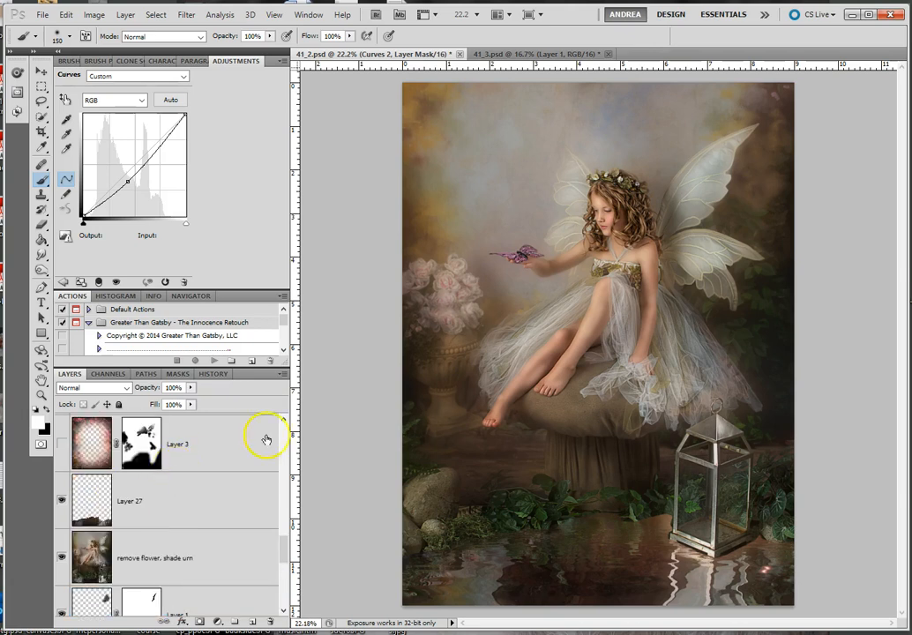
click(60, 447)
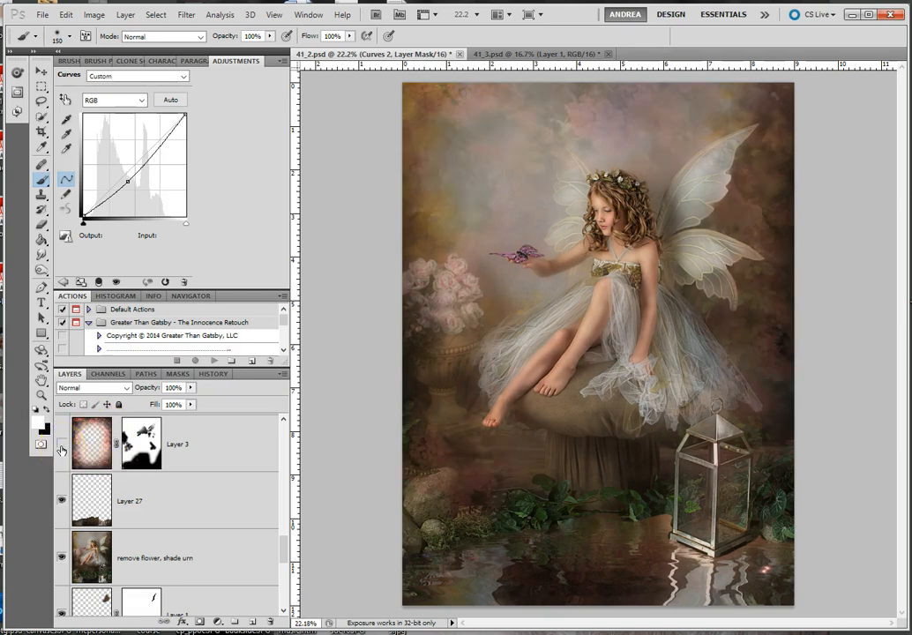
click(210, 452)
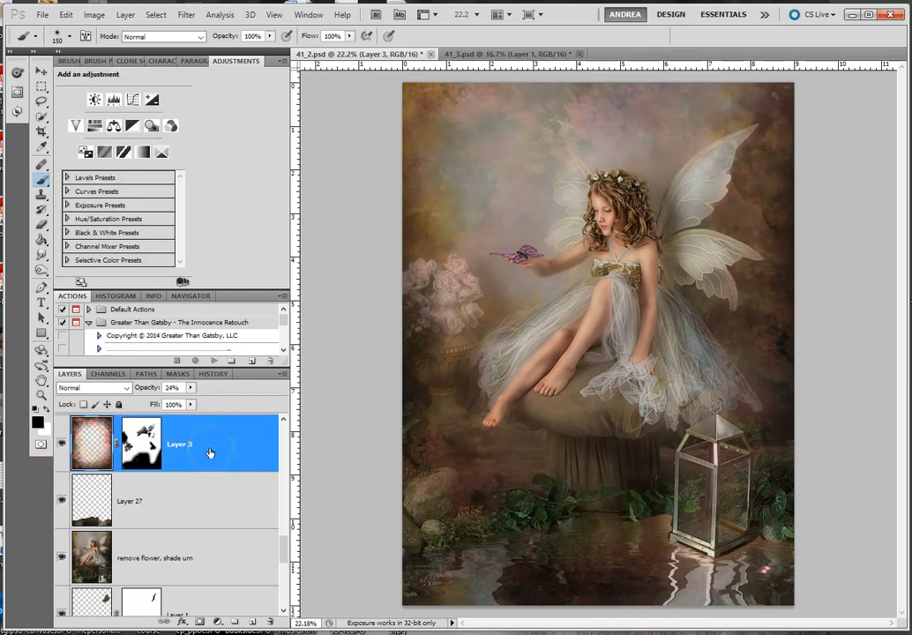
click(190, 389)
drag(191, 401, 261, 407)
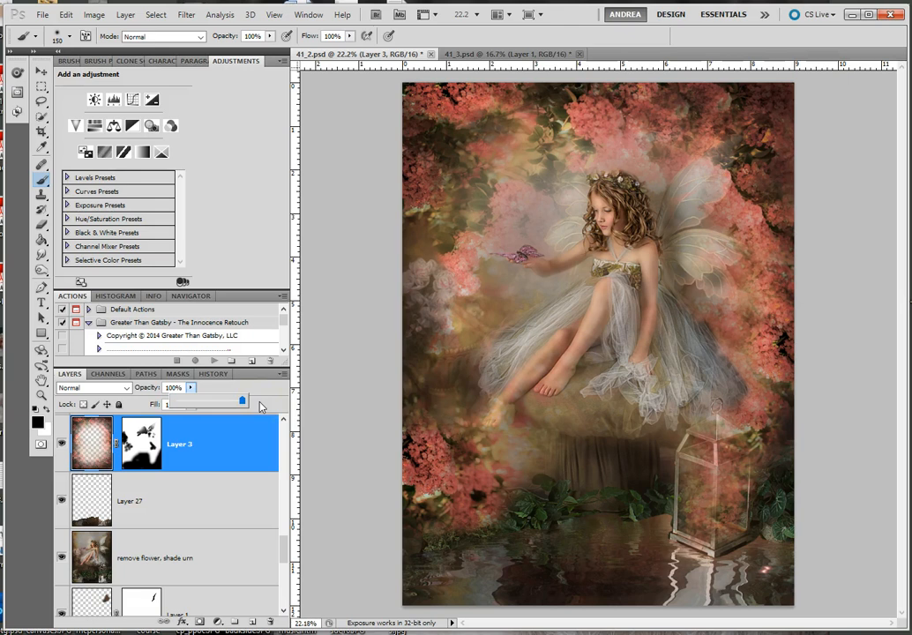
drag(242, 401, 193, 404)
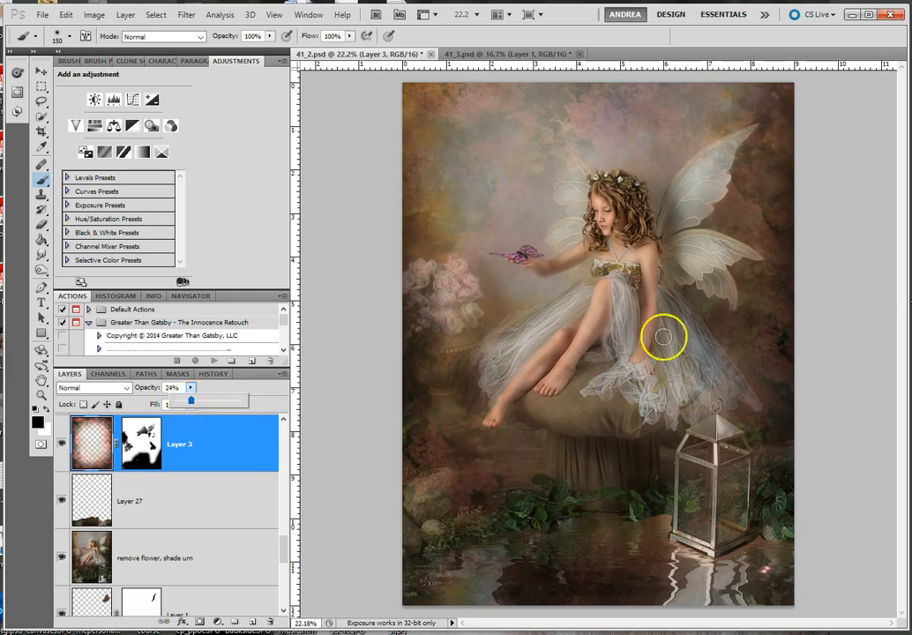
Compare the background with and without the flower overlay of Layer 3, leaving it on.
click(62, 445)
click(62, 444)
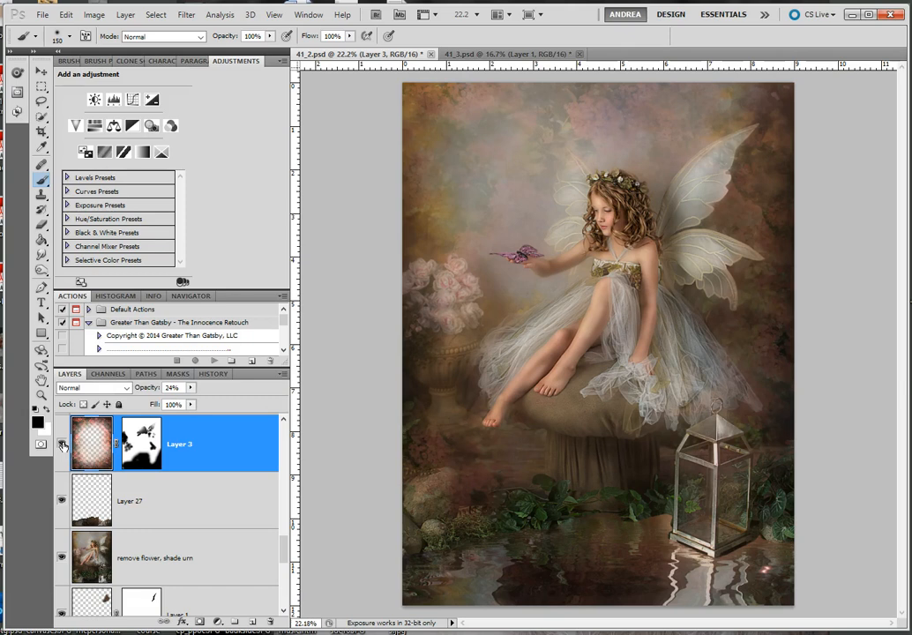
click(62, 445)
click(62, 445)
Turn on the rays 8x10 and rays 8x10 copy layers to add light rays over the scene.
scroll(252, 520, up, 1)
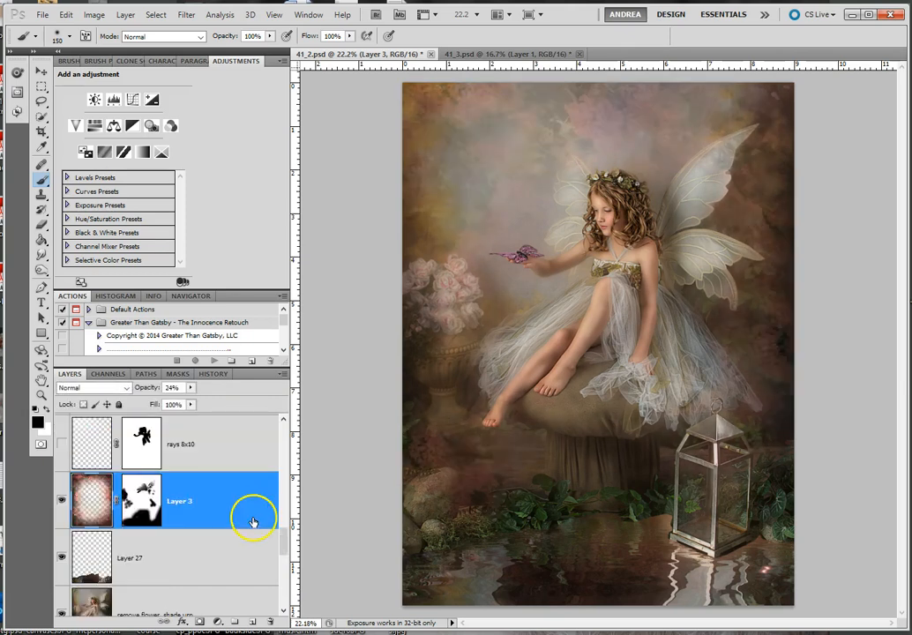
click(62, 445)
scroll(60, 448, up, 1)
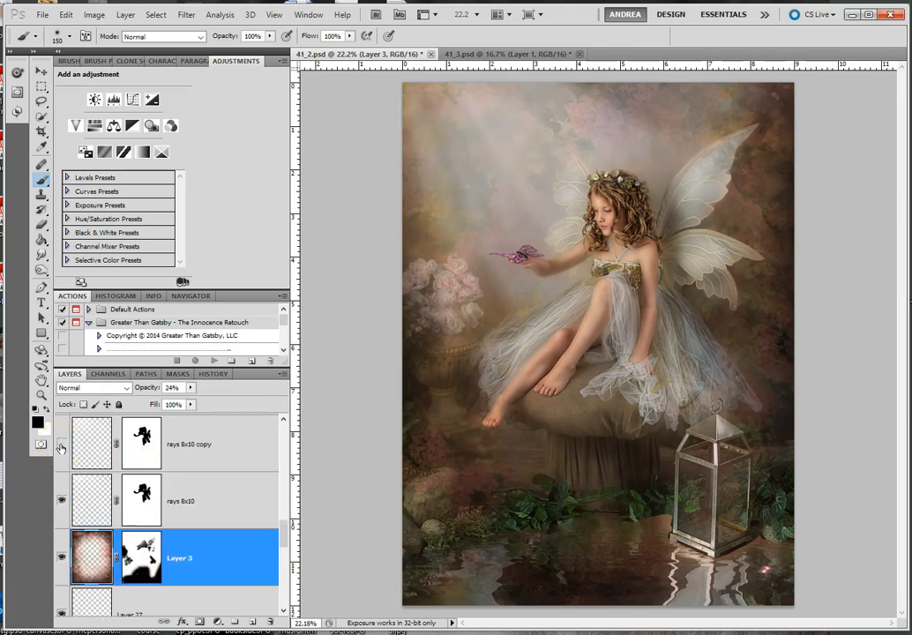
click(61, 446)
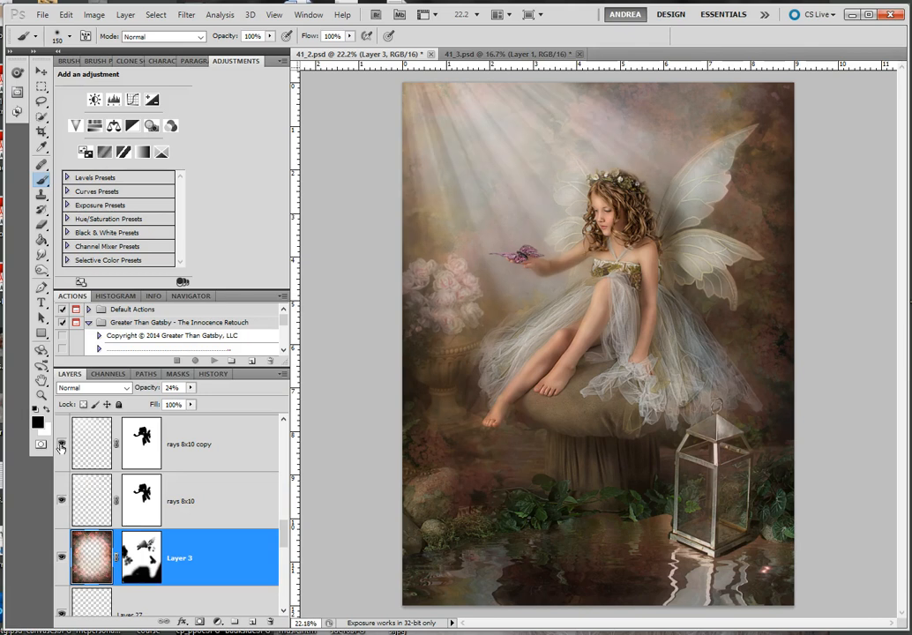
Hide the rays 8x10 copy layer and examine the image with and without the rays 8x10 layer.
click(61, 446)
click(61, 501)
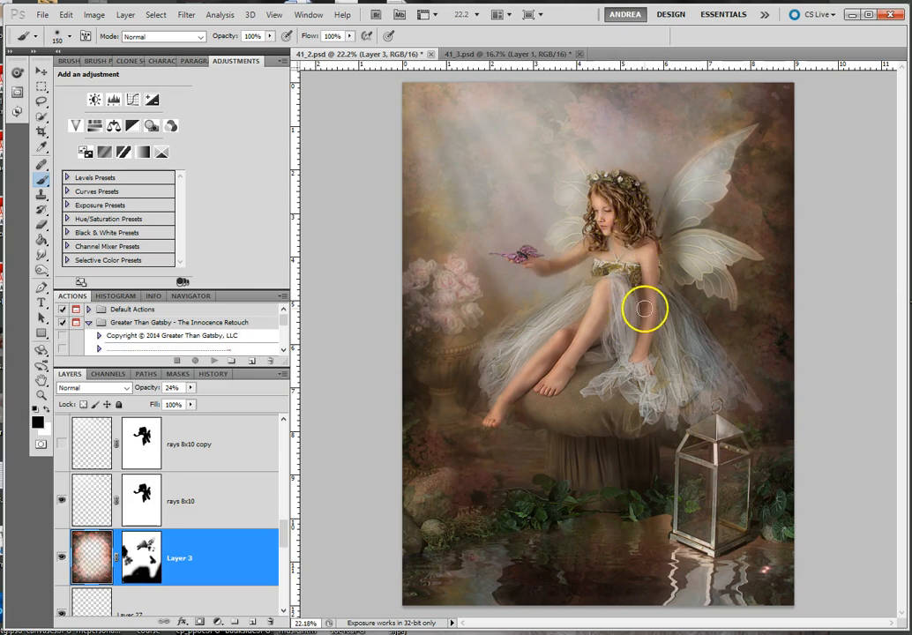
click(62, 501)
click(61, 501)
click(62, 501)
click(62, 502)
click(61, 502)
click(62, 501)
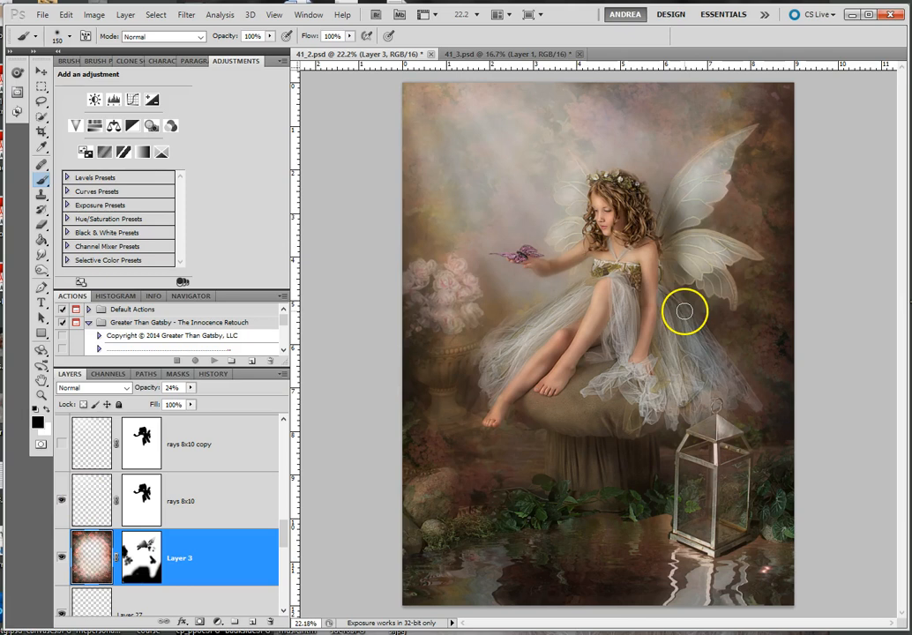
click(62, 501)
click(62, 501)
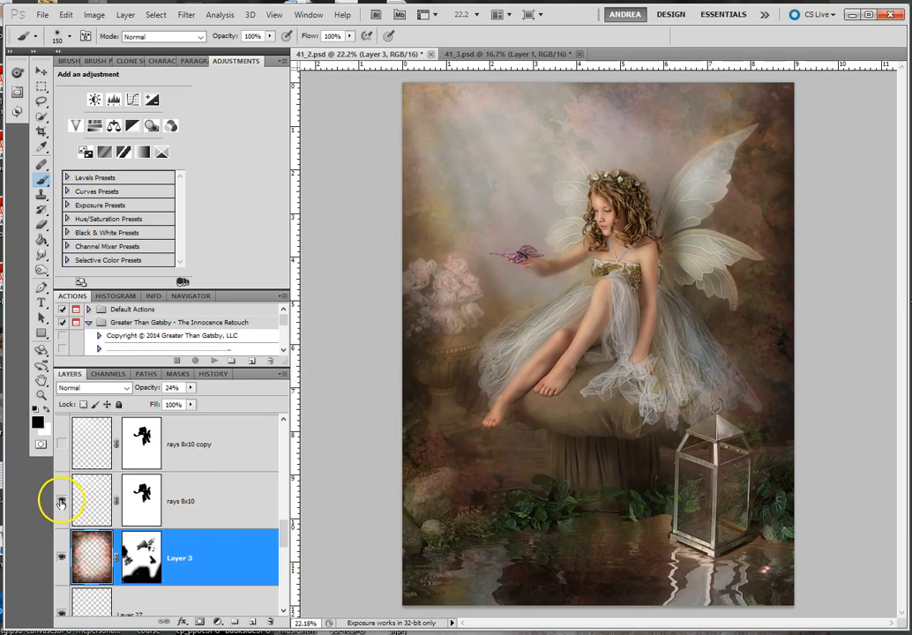
Turn the rays 8x10 copy layer back on and select it.
click(62, 447)
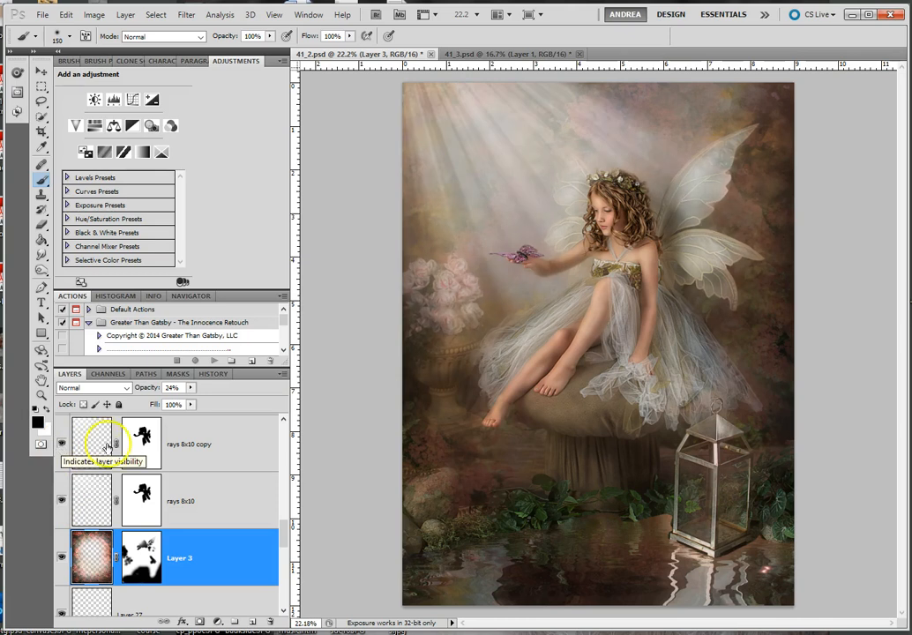
click(224, 443)
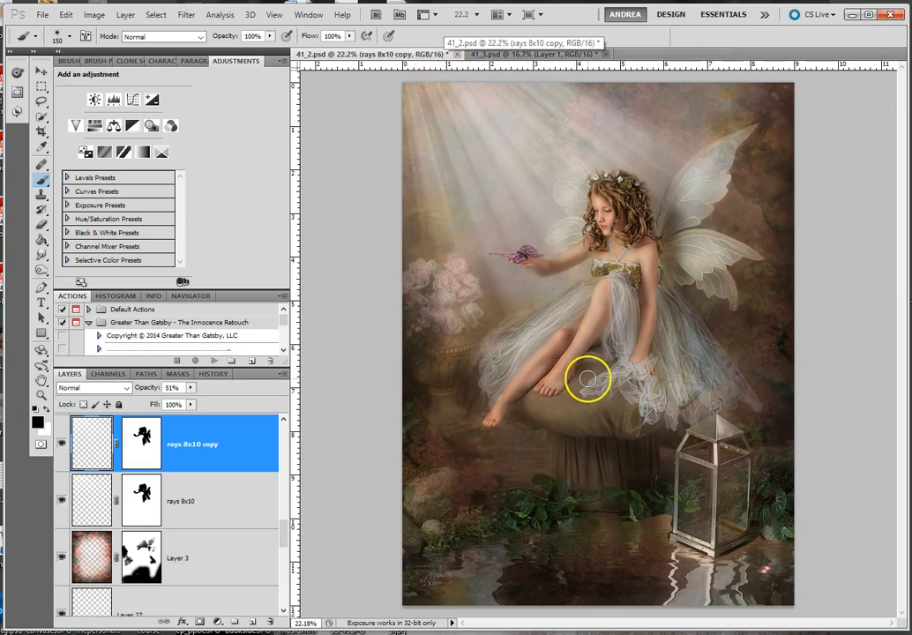
scroll(205, 518, down, 1)
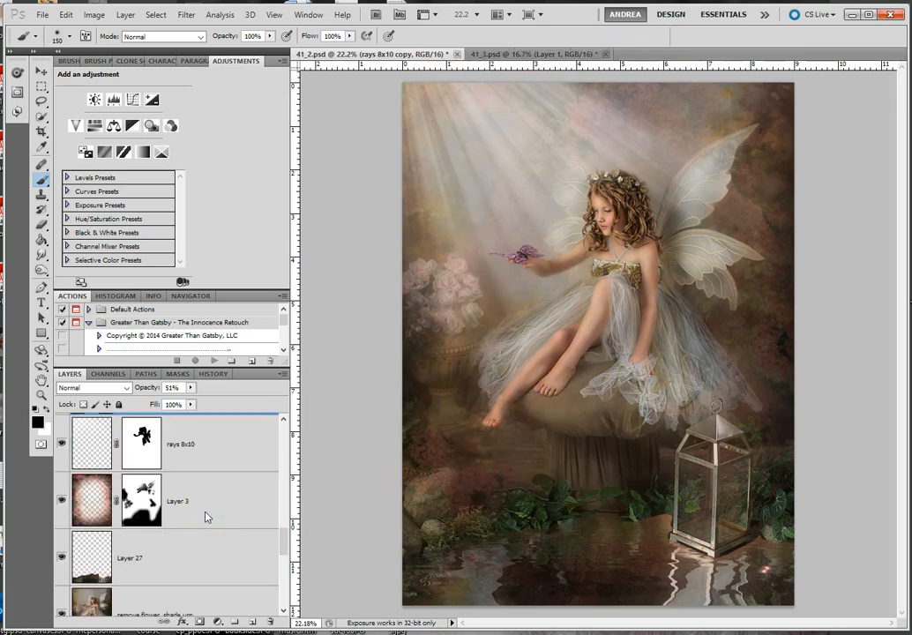
scroll(206, 518, up, 3)
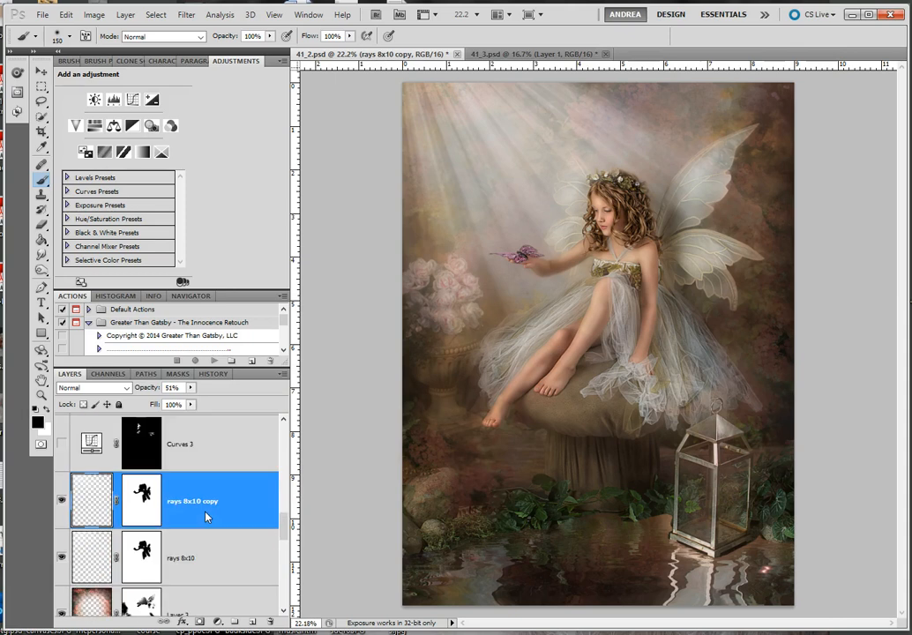
Turn on the Curves 3 layer, comparing the fairy's wings with and without its adjustment, and leave it on.
click(62, 501)
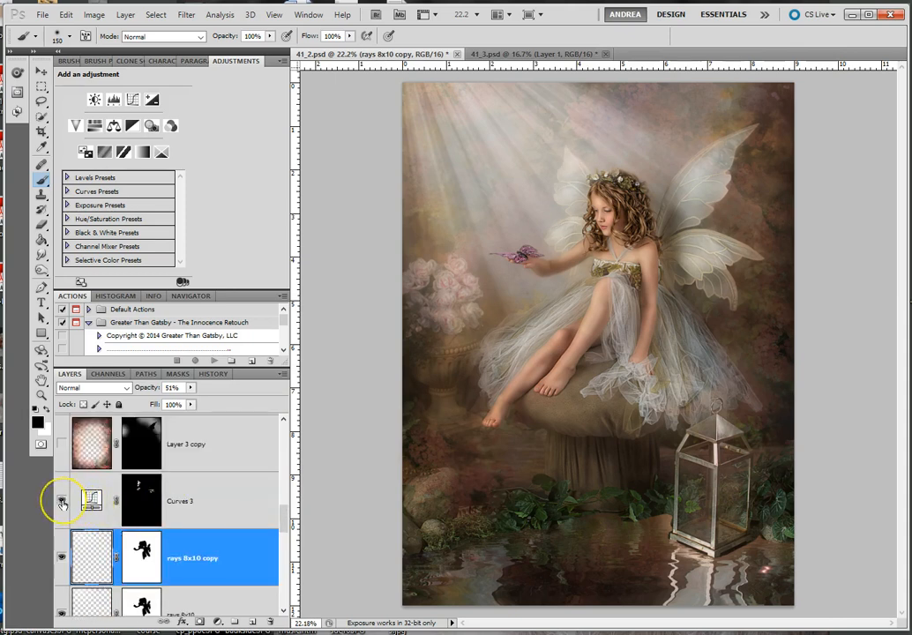
click(62, 503)
click(62, 502)
click(61, 502)
click(61, 502)
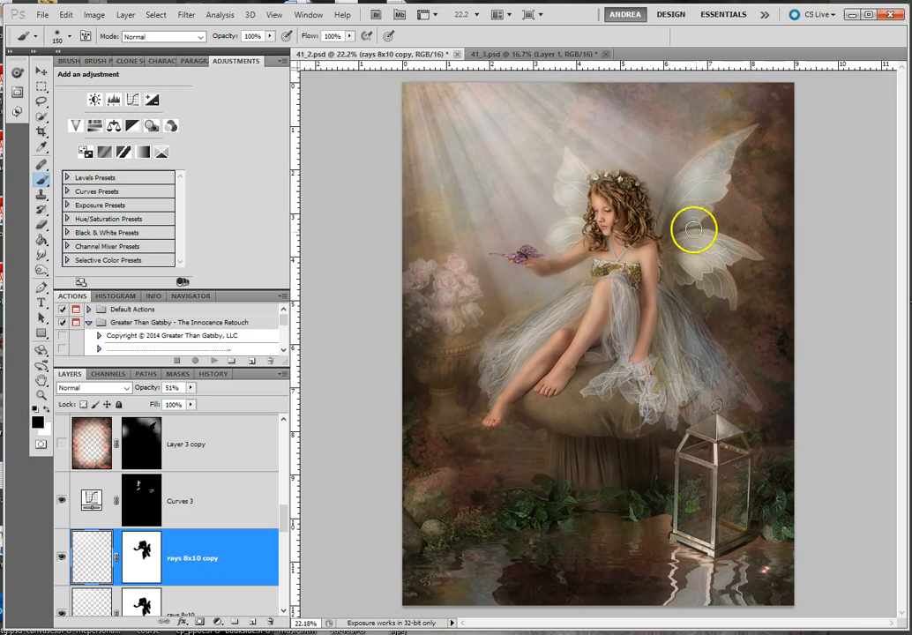
click(62, 500)
click(62, 500)
click(62, 501)
click(62, 501)
click(61, 501)
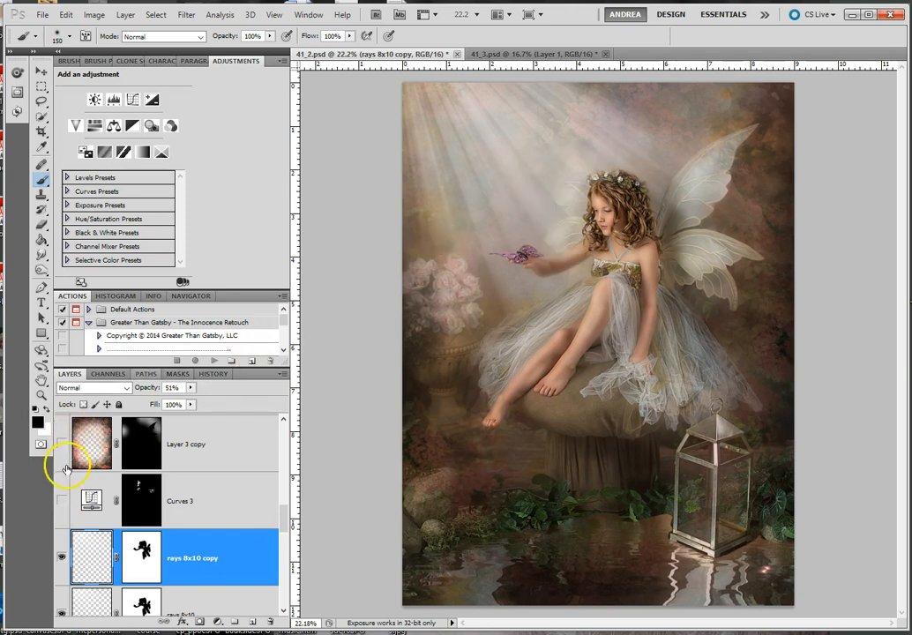
click(62, 501)
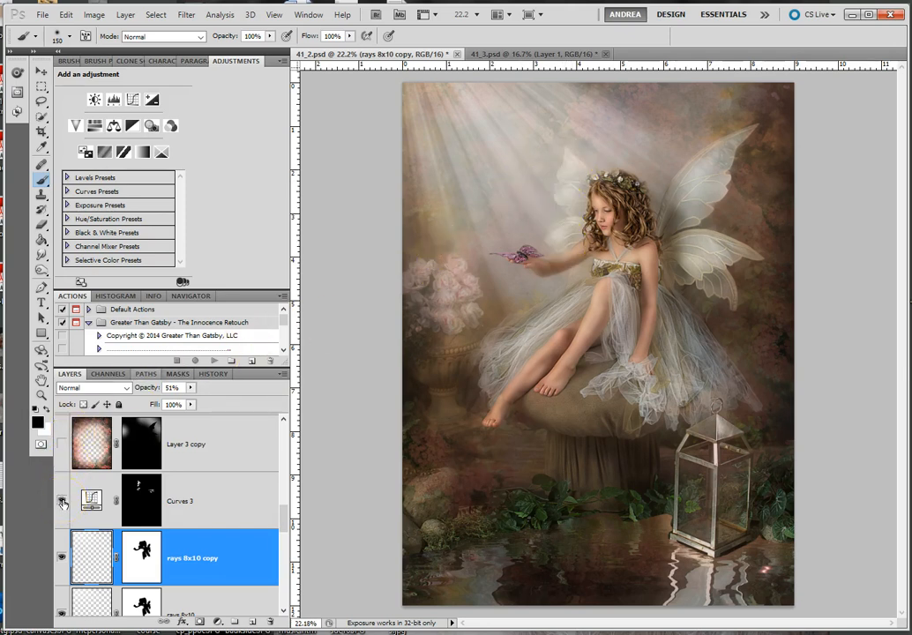
Turn on Layer 3 copy, compare the background with and without it, and leave it visible and selected.
click(62, 450)
click(61, 446)
click(60, 447)
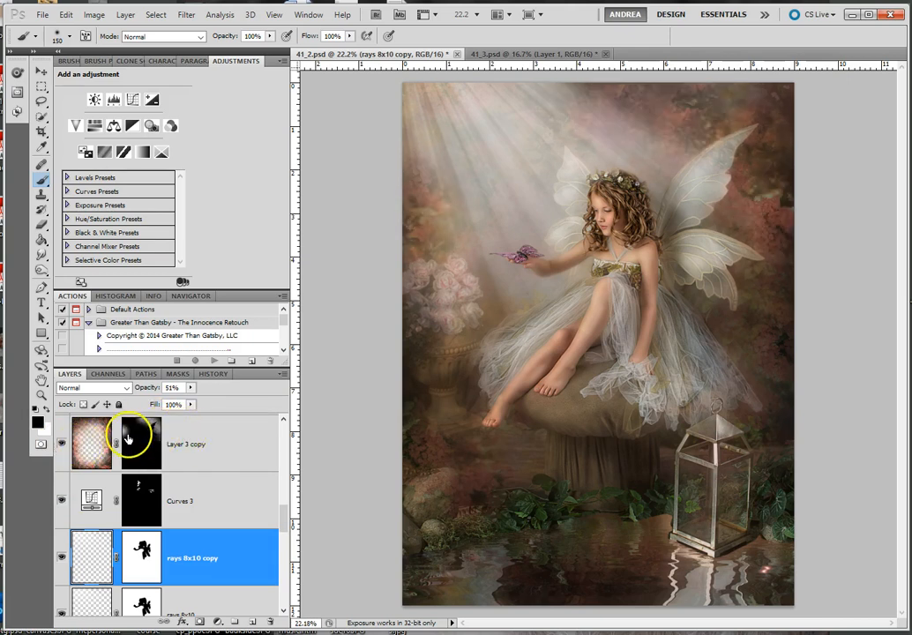
click(62, 445)
click(62, 445)
click(62, 446)
click(62, 446)
click(62, 446)
click(62, 445)
scroll(211, 487, up, 1)
click(238, 501)
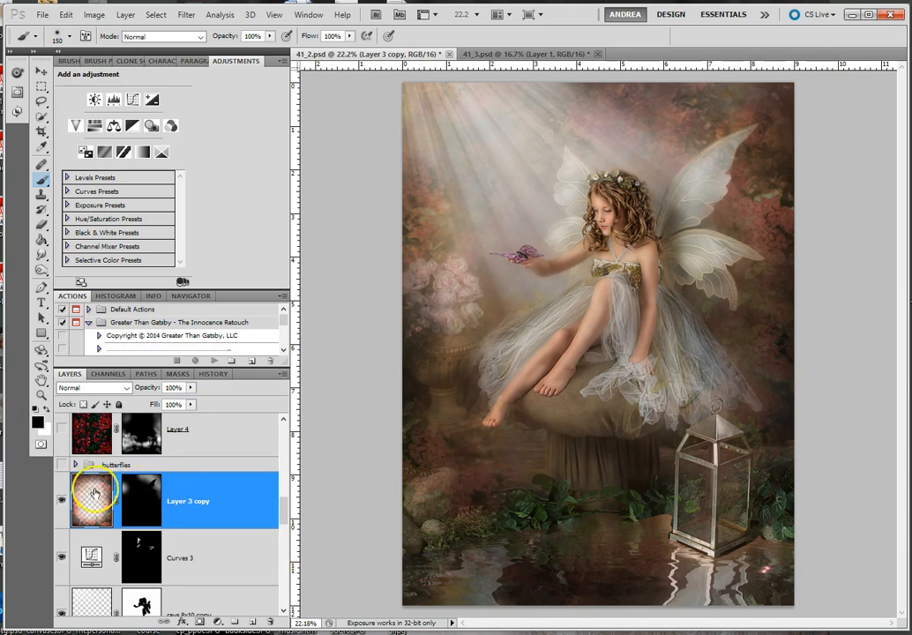
Turn on the butterflies group to add butterflies in the light rays, checking the image with and without it.
click(60, 465)
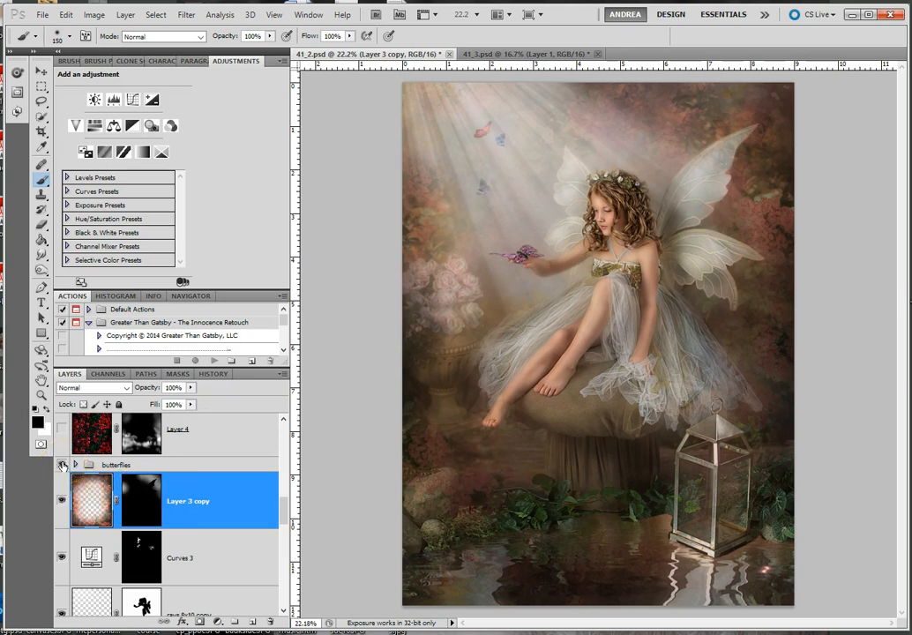
click(61, 465)
click(62, 465)
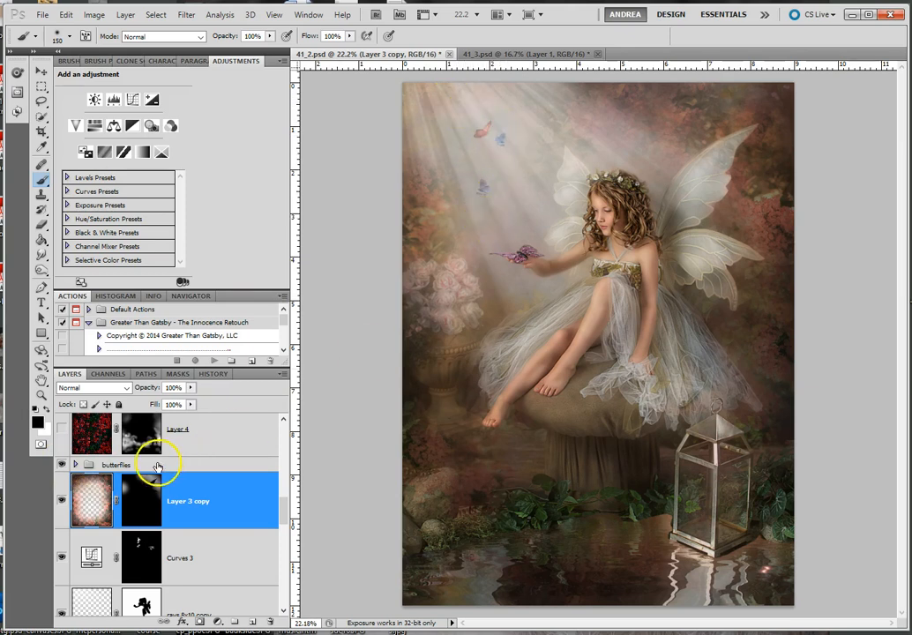
Turn on Layer 4 to add flowers around the scene, comparing the image with and without them.
scroll(88, 491, up, 1)
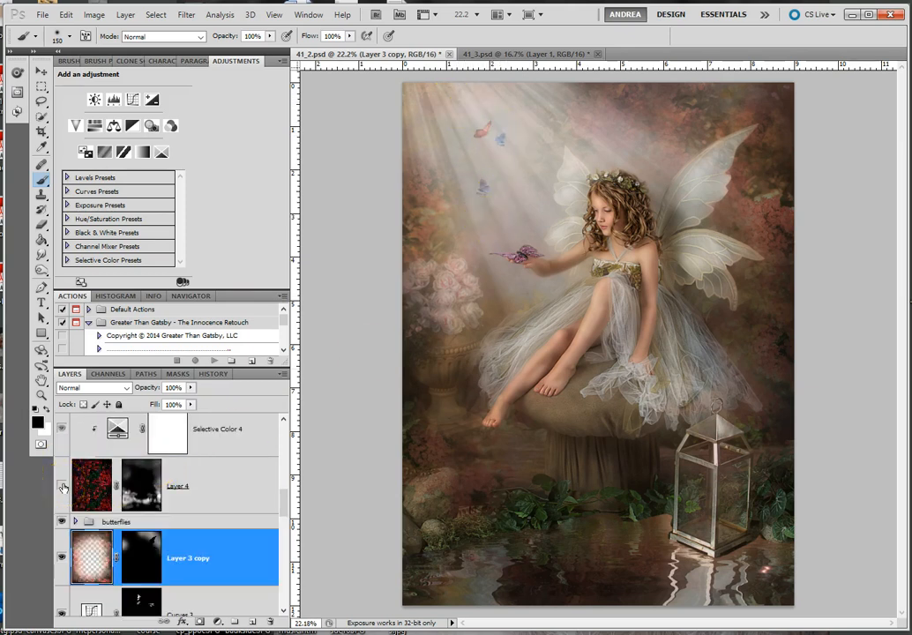
click(62, 486)
click(62, 487)
click(62, 487)
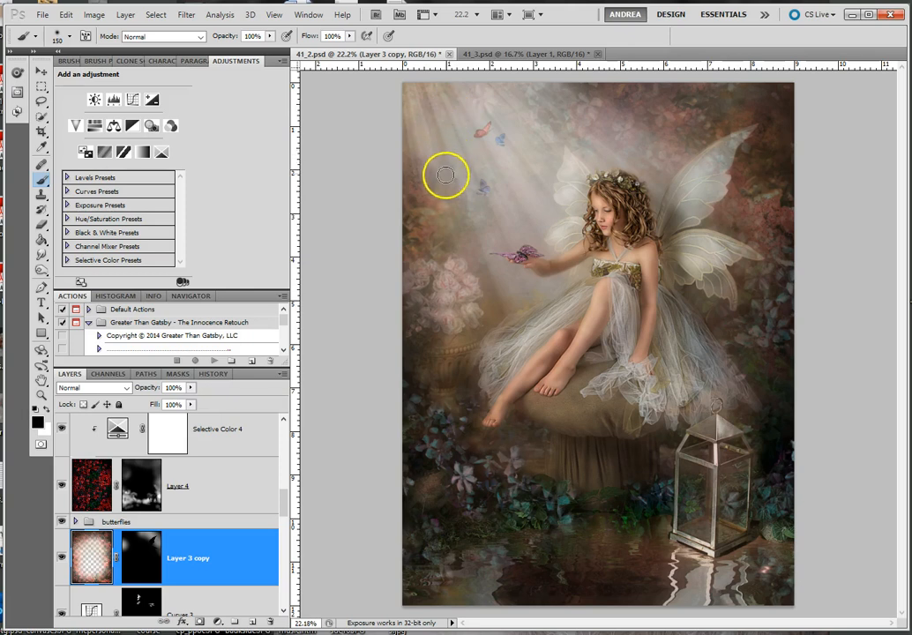
click(61, 486)
click(61, 486)
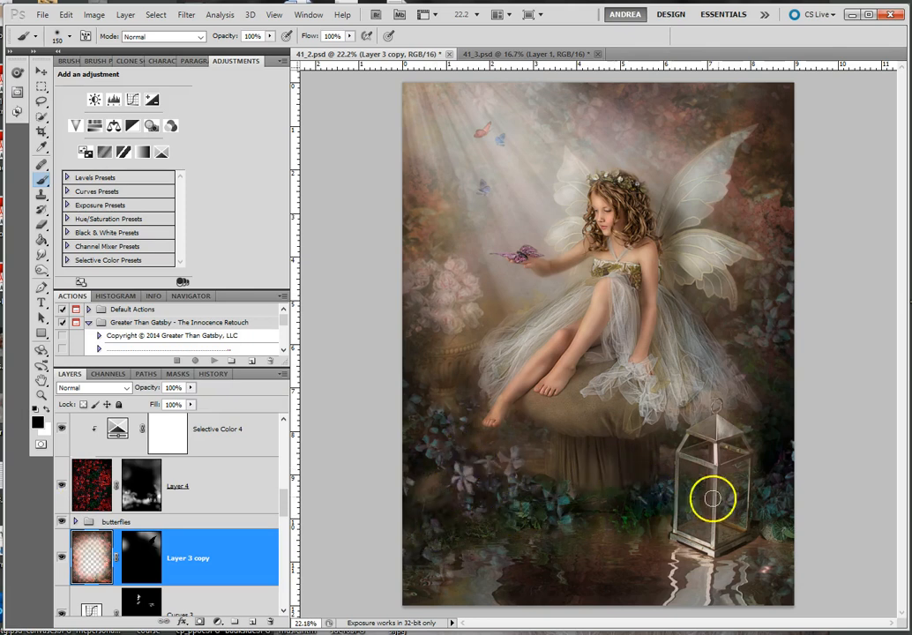
Compare the Layer 4 flowers with and without the clipped Selective Color 4 adjustment, leaving it on.
click(61, 429)
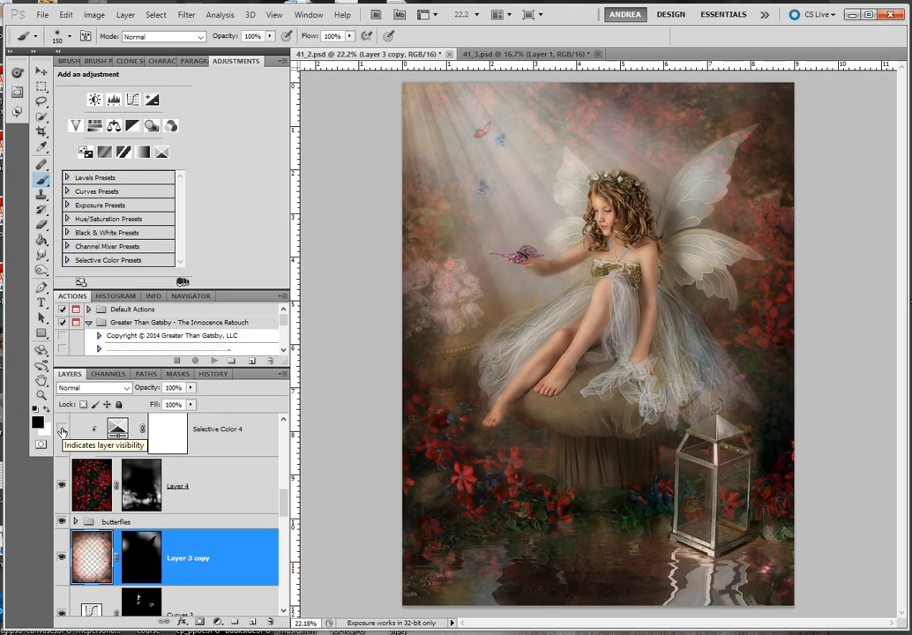
click(60, 429)
click(61, 429)
click(61, 430)
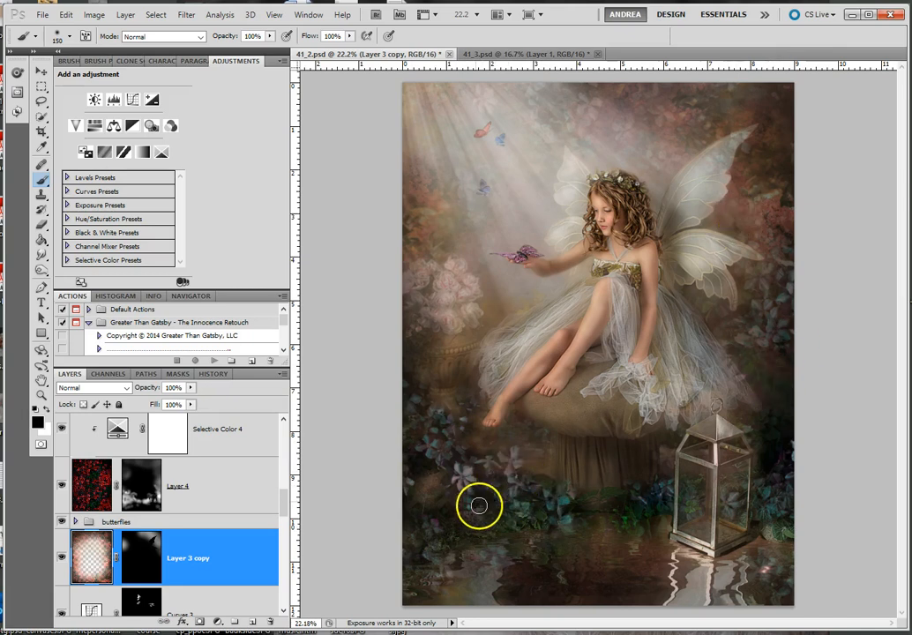
Turn on the fireflies group to add glowing specks, comparing the scene with and without them.
scroll(188, 515, up, 1)
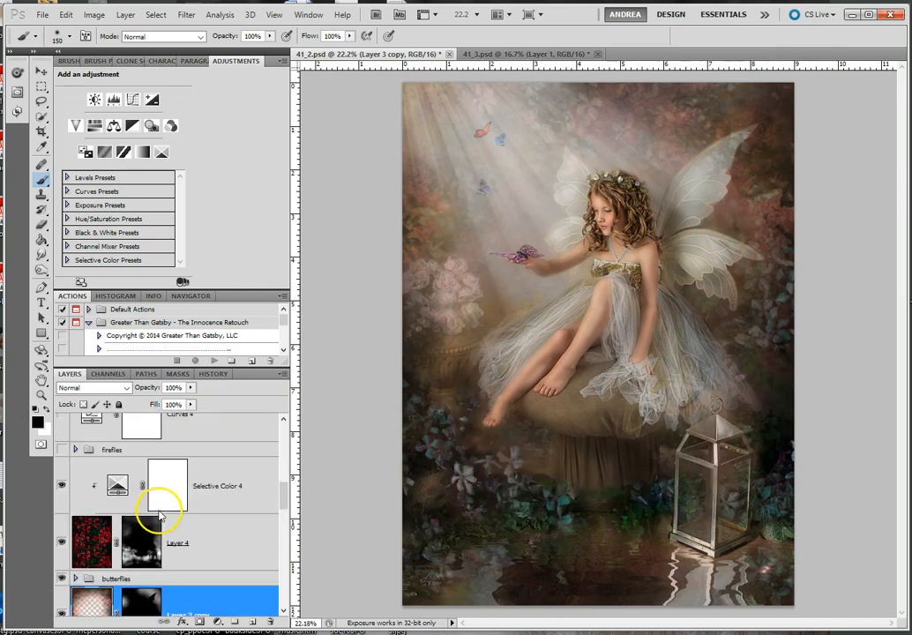
scroll(159, 516, up, 1)
click(60, 507)
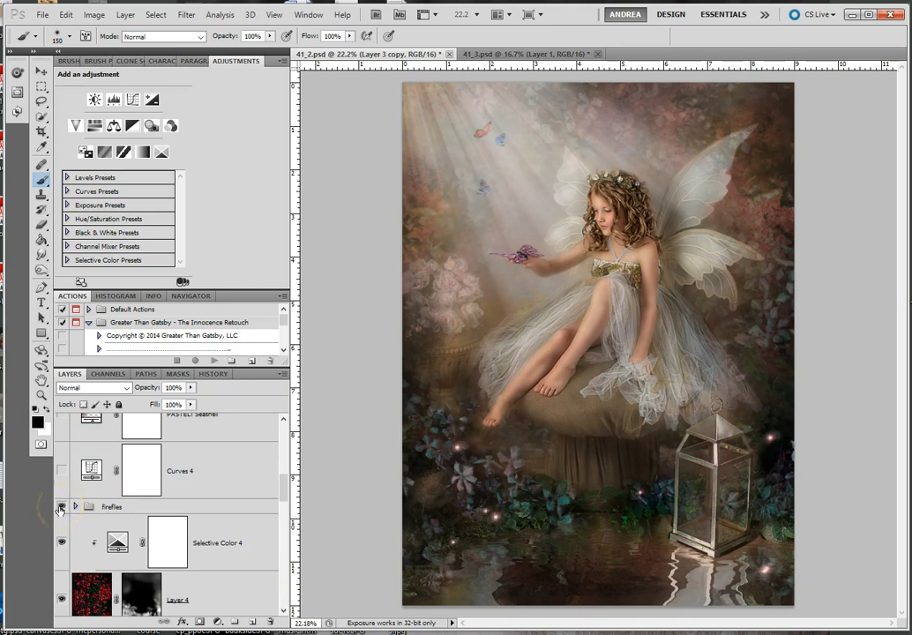
click(61, 507)
click(61, 507)
Turn on Curves 4, display its curve, and compare the image with and without the adjustment, leaving it on.
click(62, 472)
click(62, 472)
click(61, 472)
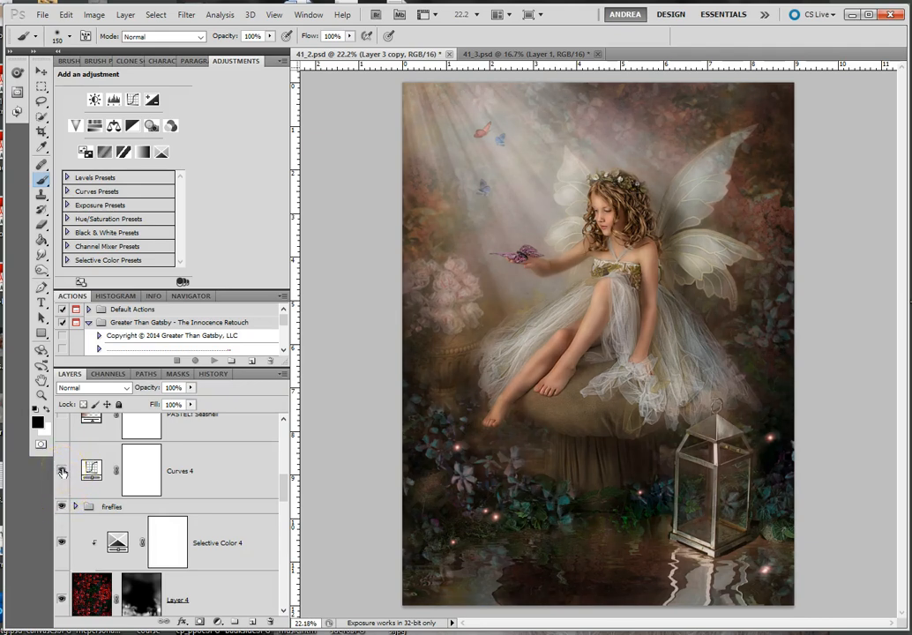
click(139, 472)
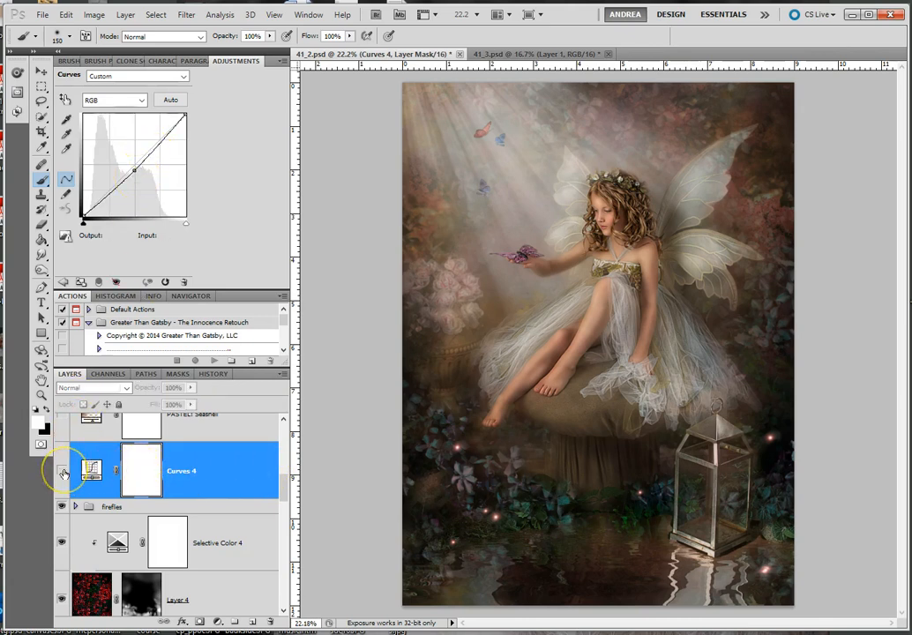
click(62, 472)
click(62, 472)
click(62, 472)
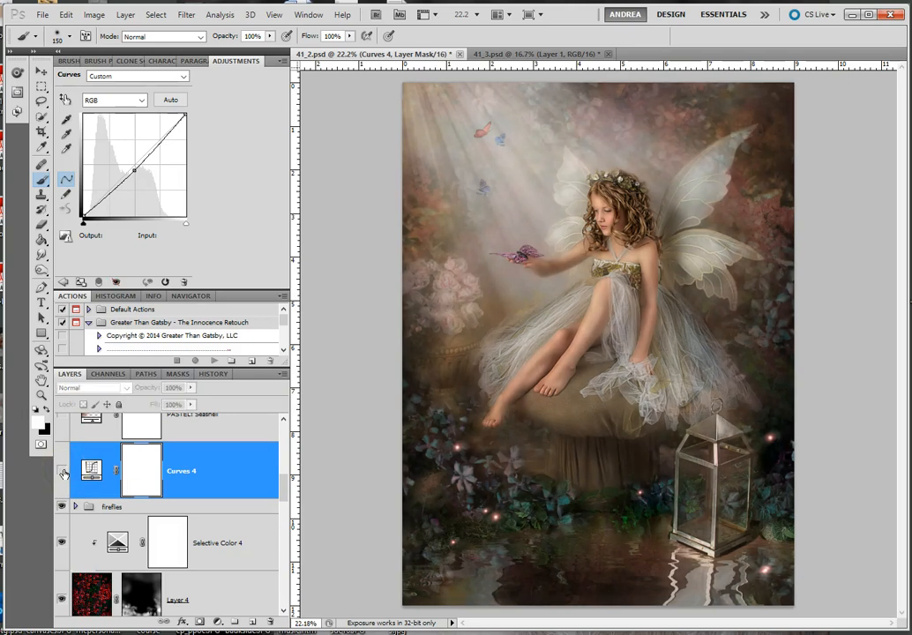
click(62, 472)
Turn on the PASTEL: Seashell, PASTEL: Seashell copy and Layer 24 layers to build a warm glow in the lantern.
scroll(203, 488, up, 1)
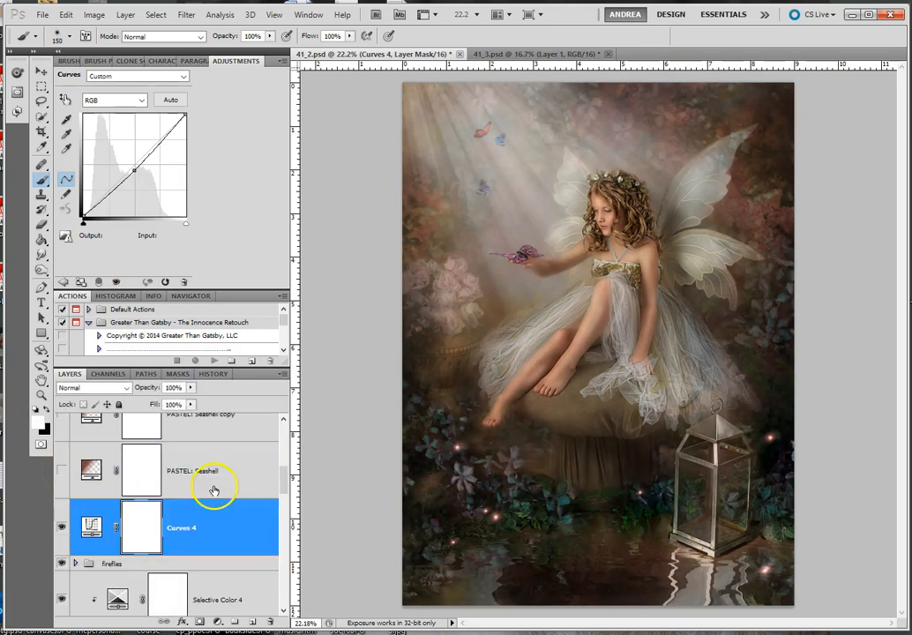
click(62, 472)
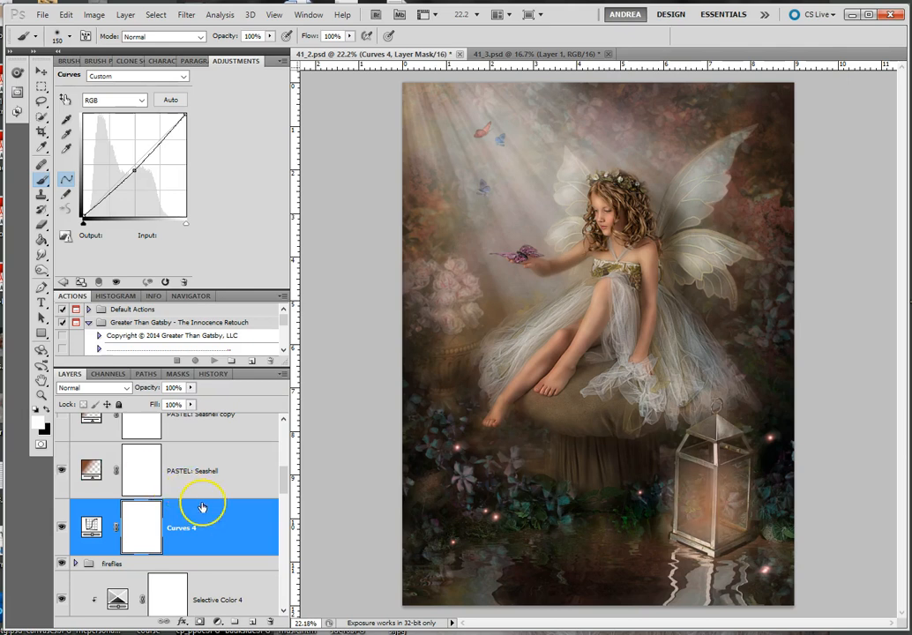
scroll(202, 507, up, 1)
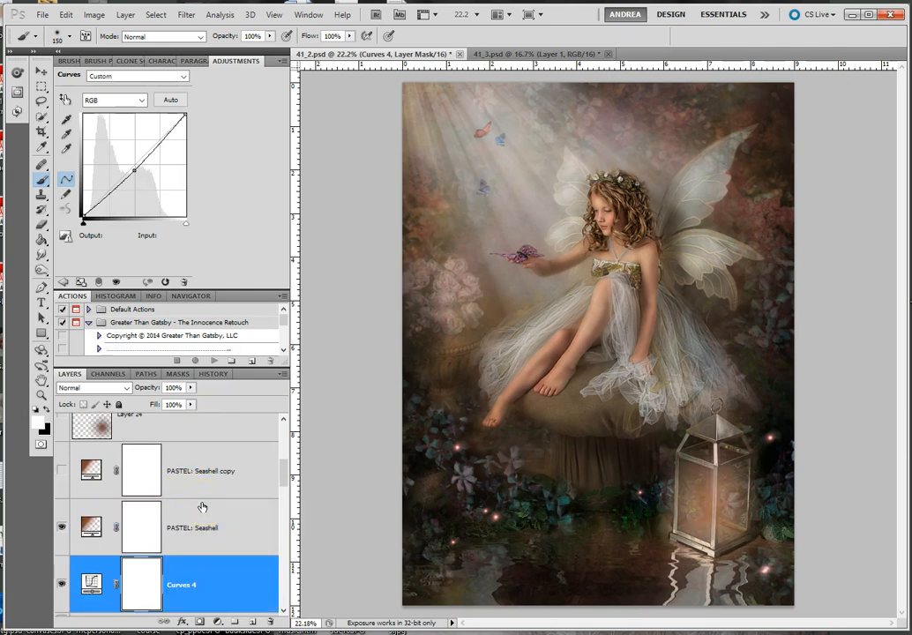
click(61, 472)
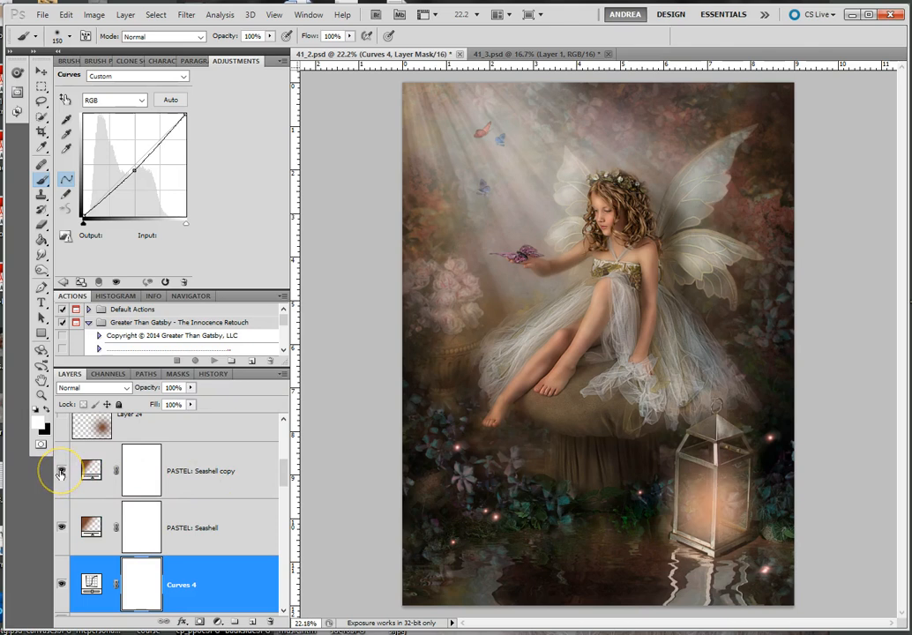
scroll(61, 474, up, 1)
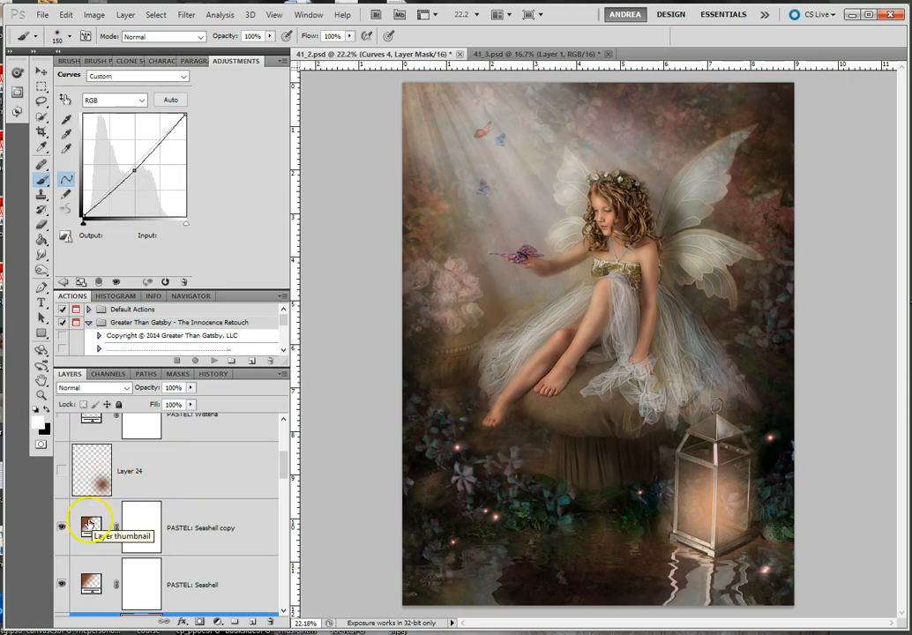
click(61, 474)
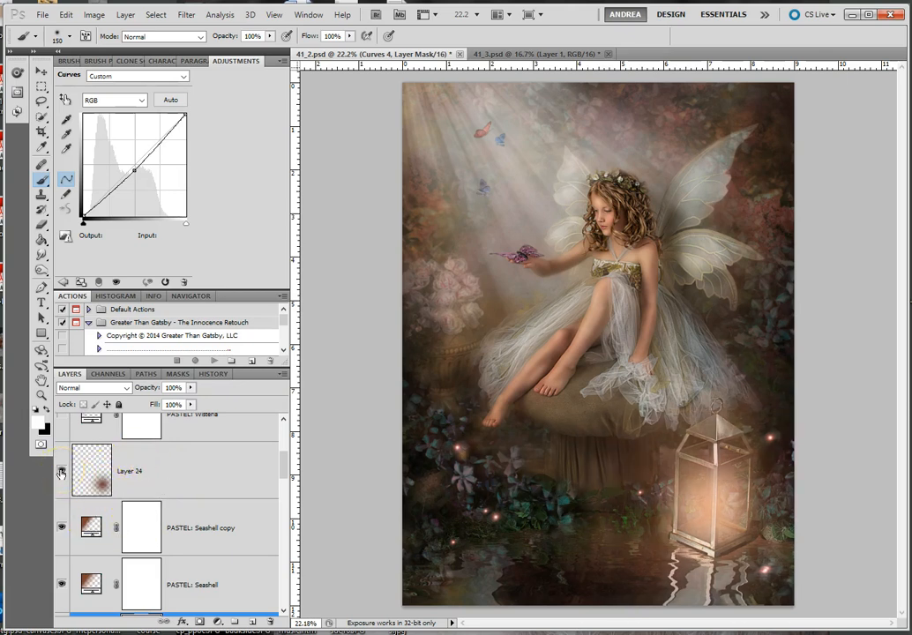
Inspect the lantern glow layers and compare the lantern with and without Layer 24, keeping PASTEL: Seashell copy selected.
click(191, 471)
click(227, 533)
click(234, 578)
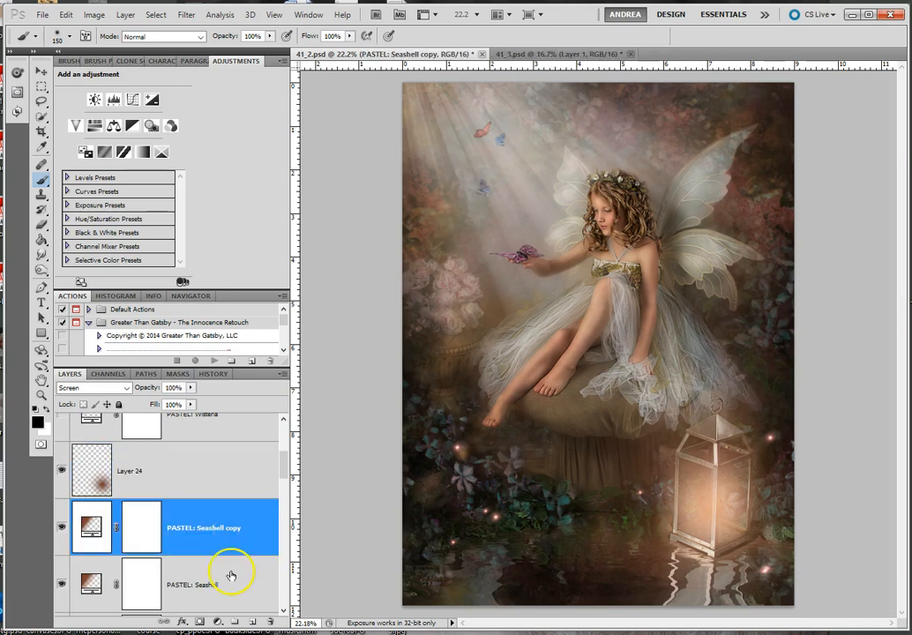
click(233, 539)
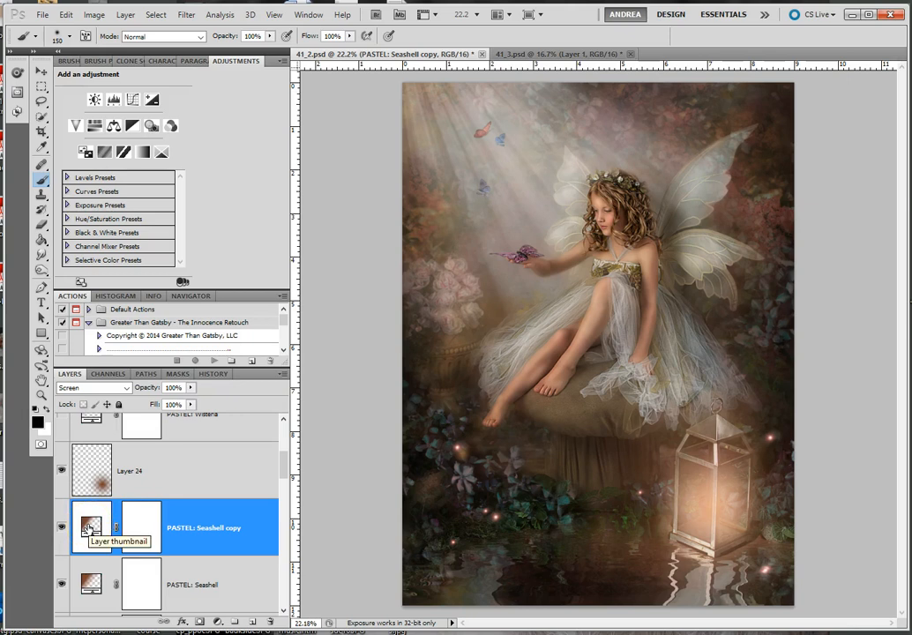
click(61, 470)
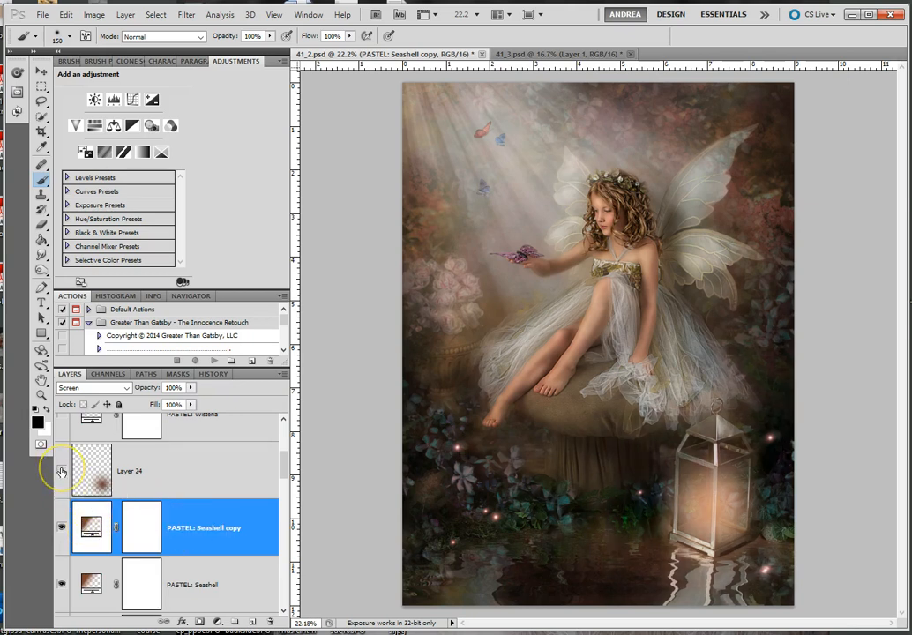
click(61, 472)
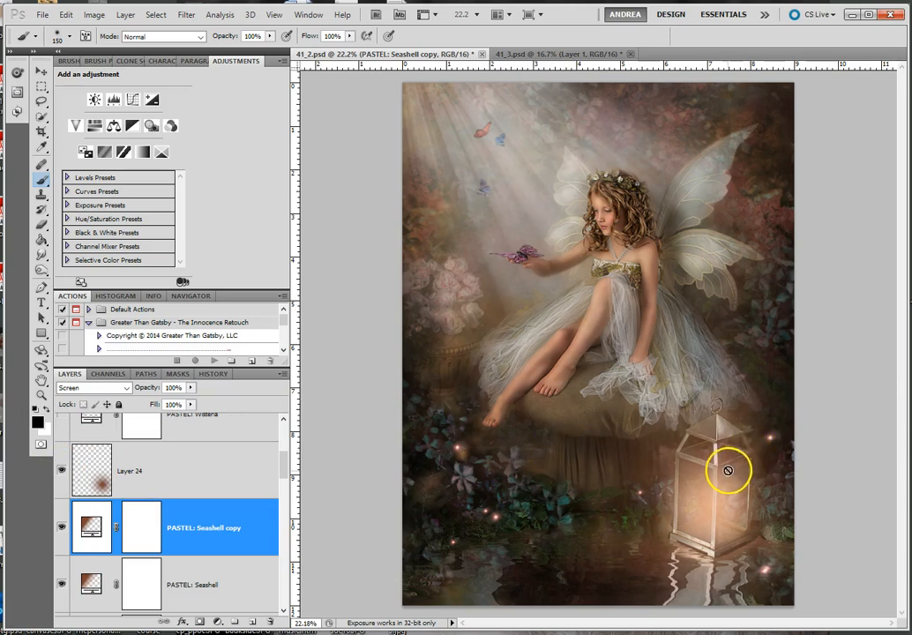
Target the PASTEL: Seashell copy layer mask and enlarge the brush to 1700 px to cover the lantern.
click(41, 181)
click(770, 481)
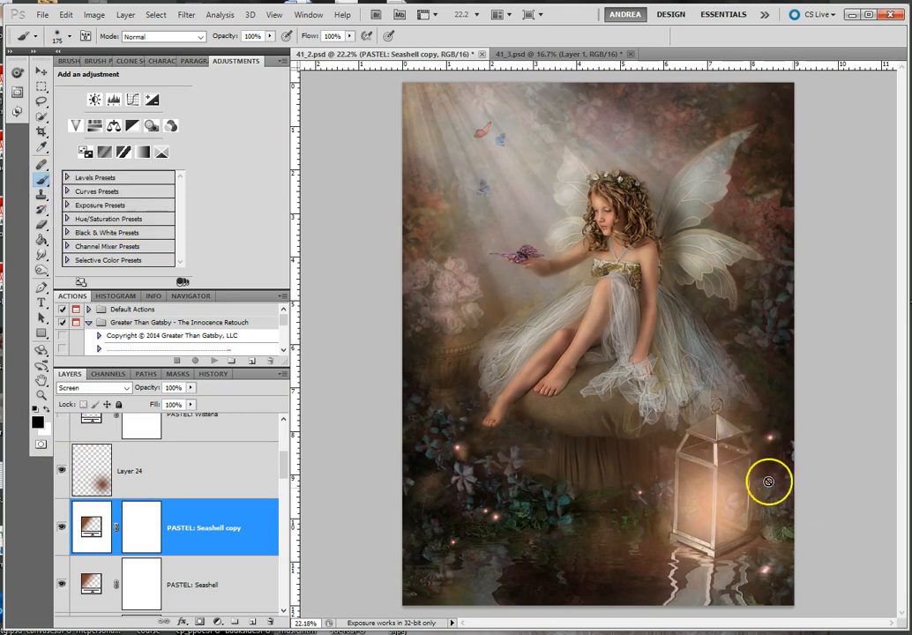
click(139, 522)
key(bracketright)
key(bracketright)
key(bracketright)
key(bracketright)
key(bracketright)
key(bracketright)
key(bracketright)
key(bracketright)
key(bracketright)
key(bracketright)
key(bracketright)
key(bracketright)
key(bracketright)
key(bracketright)
key(bracketright)
key(bracketright)
key(bracketright)
key(bracketright)
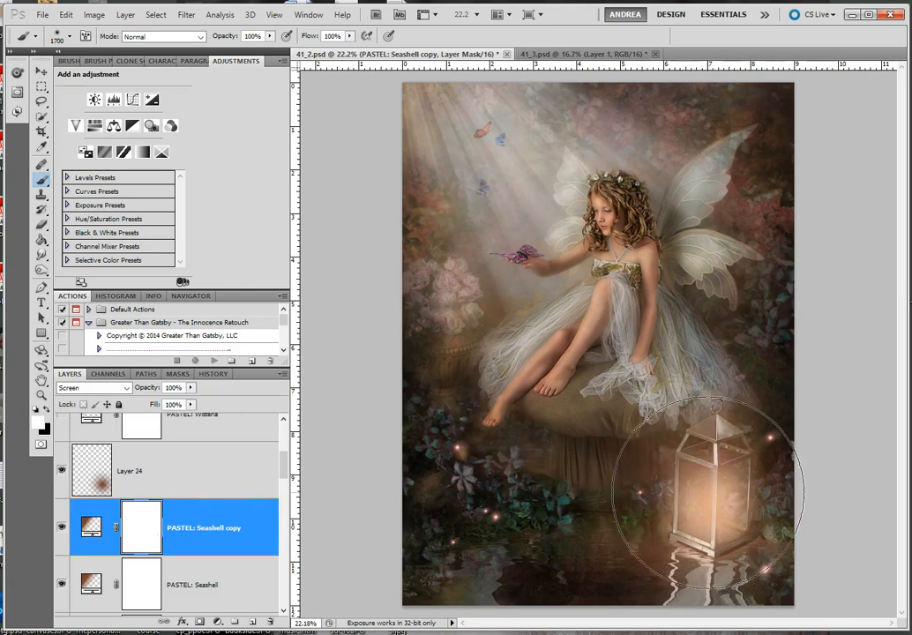
Select Layer 24 and compare the glow around the lantern with and without it, leaving it on.
click(227, 483)
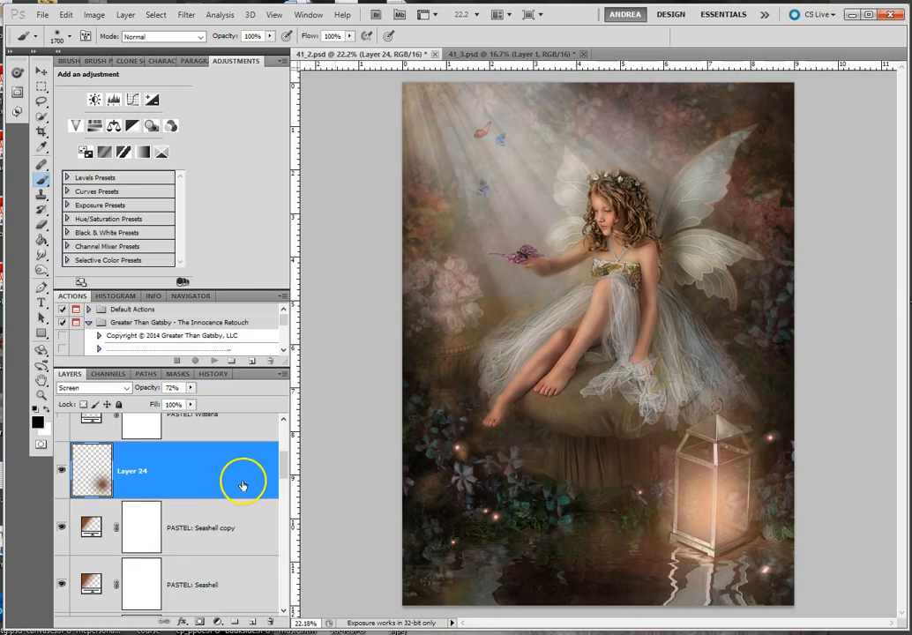
click(61, 471)
click(60, 471)
click(61, 471)
click(61, 471)
Turn on the PASTEL: Wisteria layer to brighten the butterfly on the fairy's hand, and select that layer.
scroll(206, 497, up, 1)
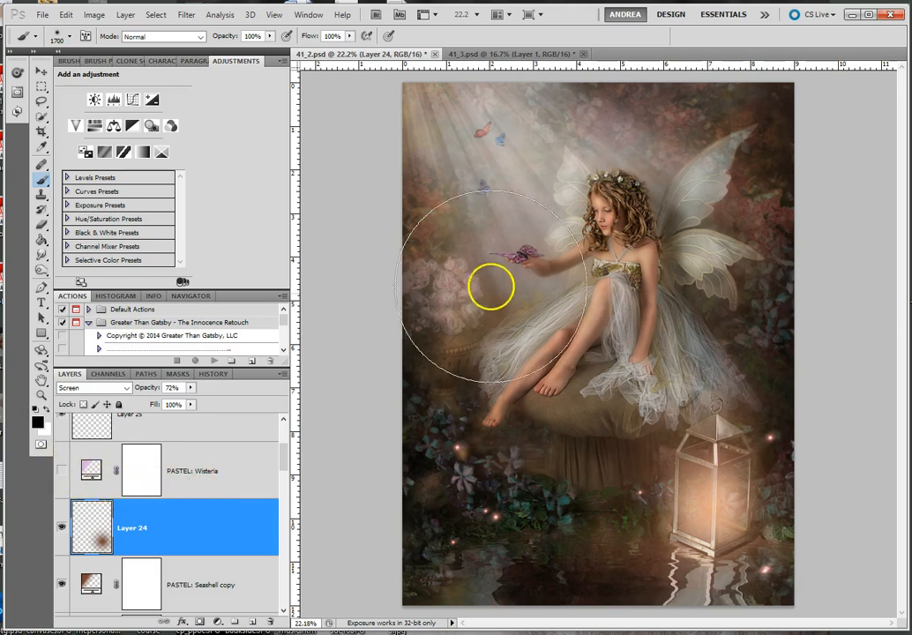
scroll(525, 263, up, 2)
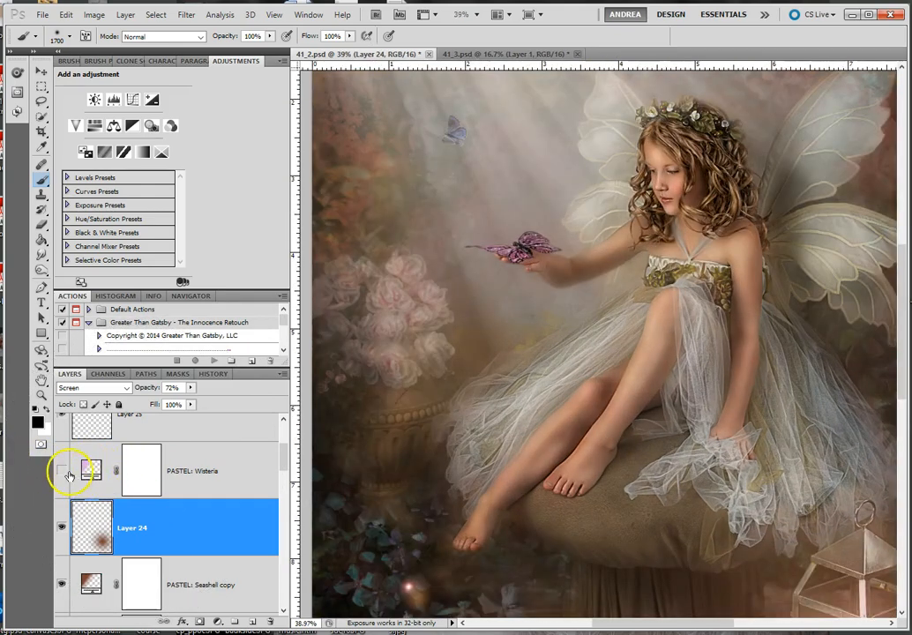
click(62, 470)
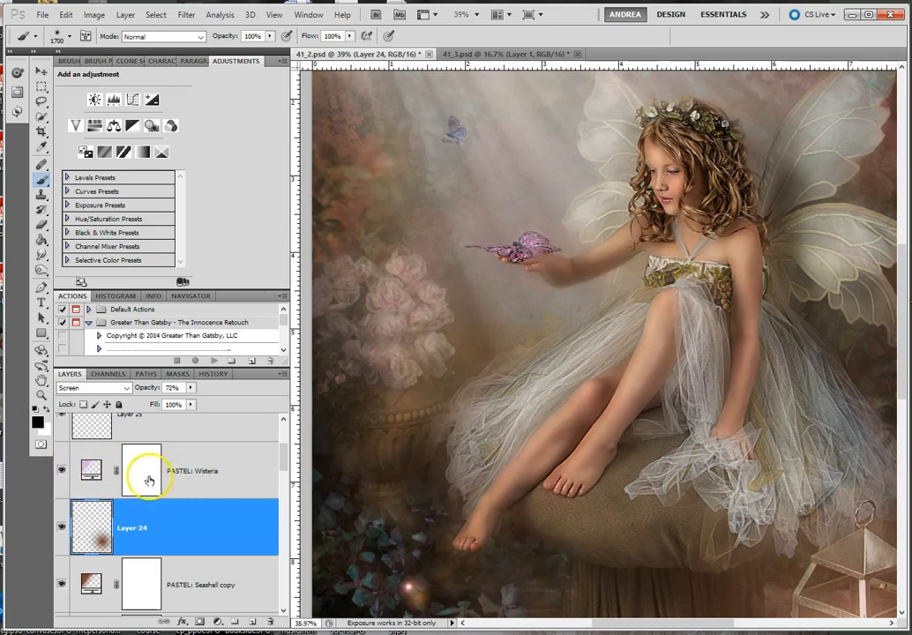
click(233, 474)
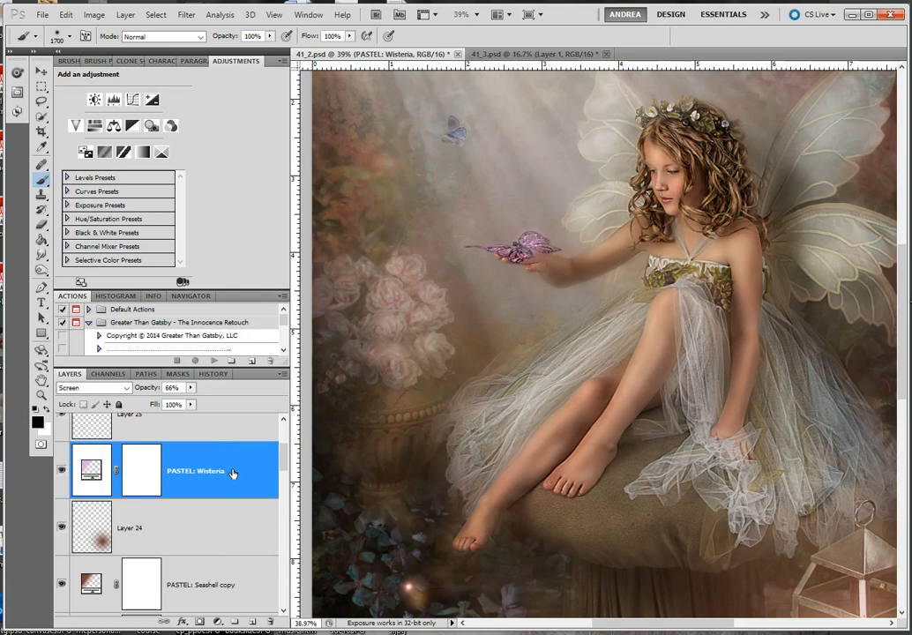
Check what Layer 25 and the Mama's Sparkles group add to the full image, leaving both on.
scroll(219, 483, up, 1)
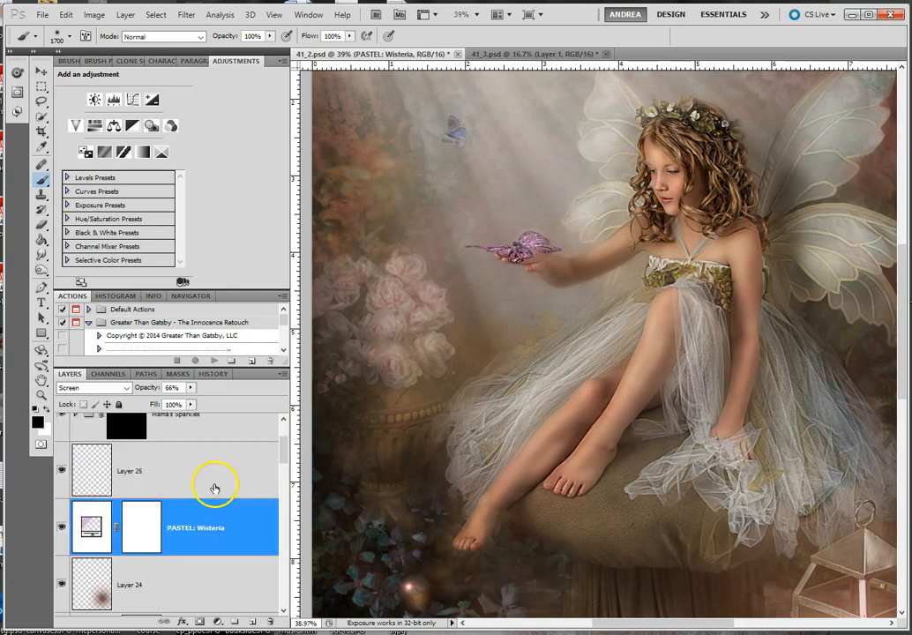
click(62, 472)
scroll(174, 477, up, 1)
scroll(702, 381, down, 4)
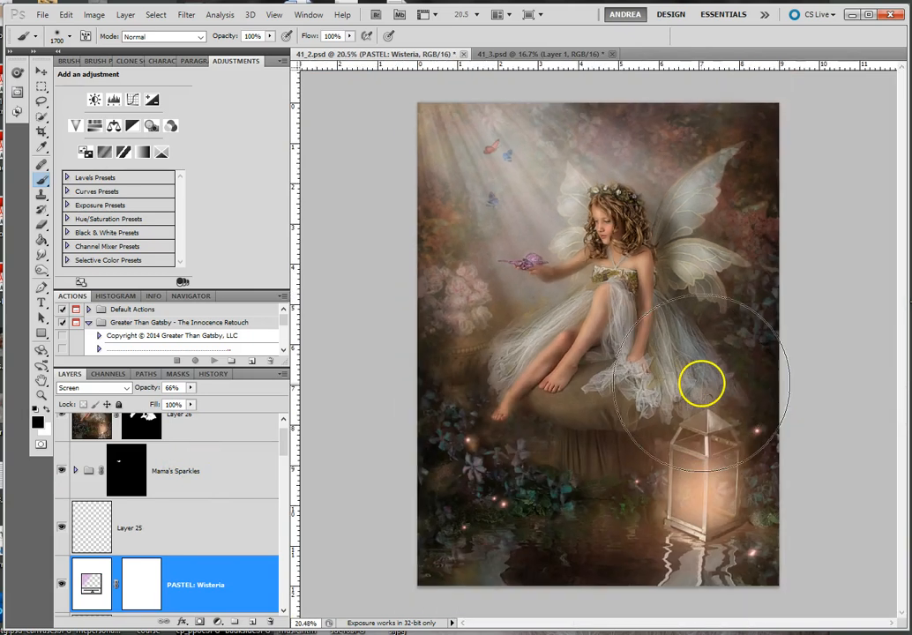
scroll(179, 466, up, 1)
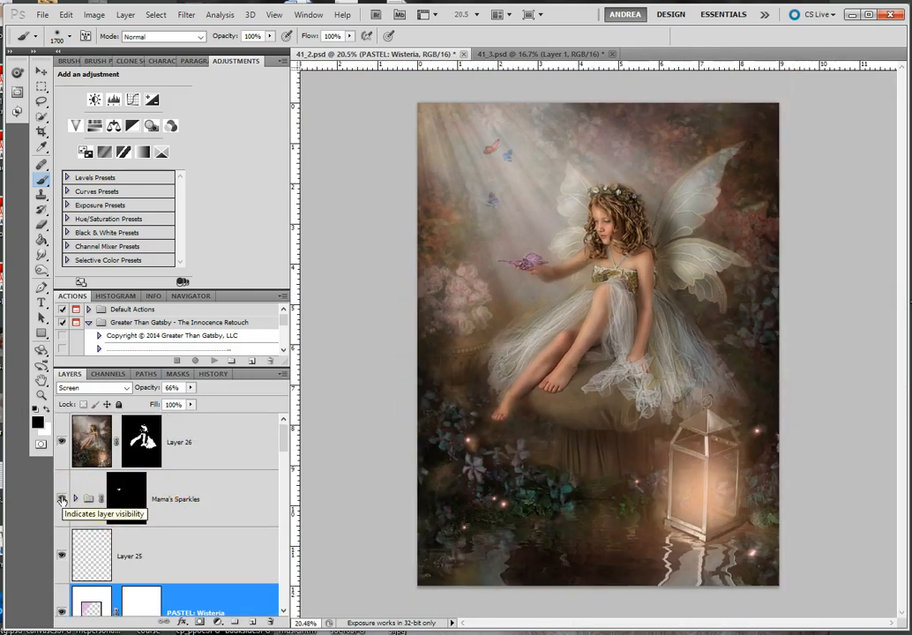
click(61, 500)
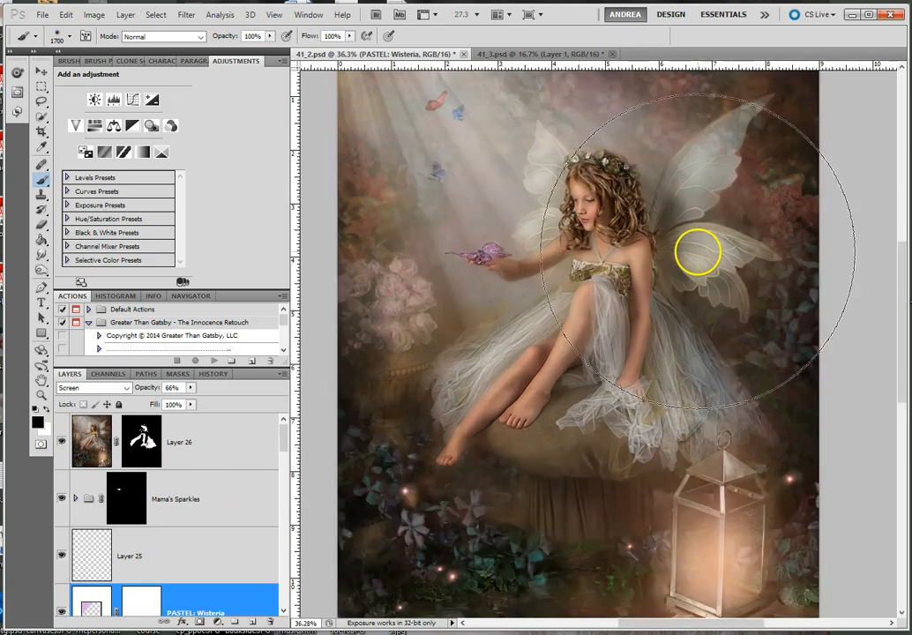
Compare the fairy's face and hair with and without Layer 26, turn it back on and select that layer.
scroll(698, 251, up, 3)
drag(589, 187, 660, 347)
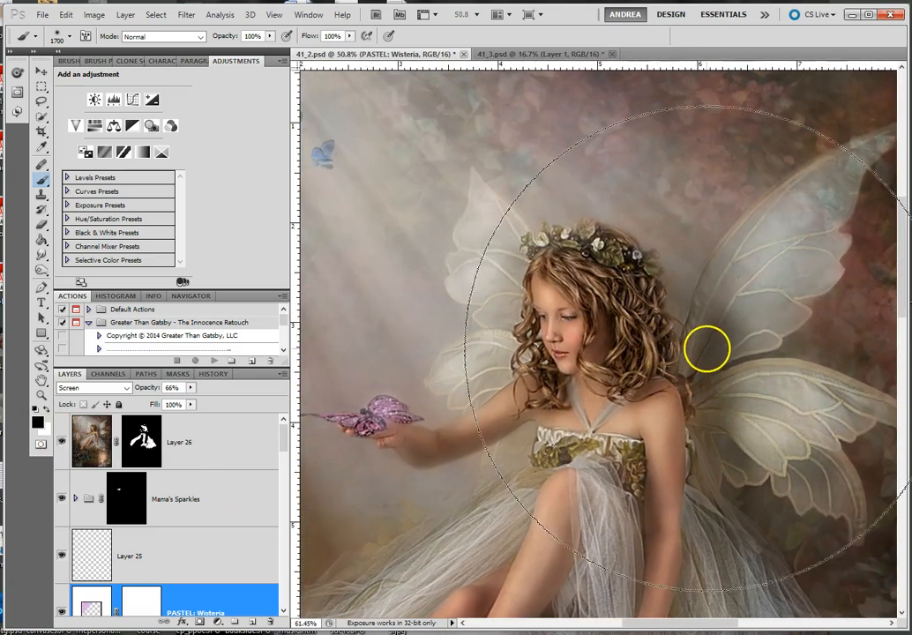
scroll(702, 351, up, 1)
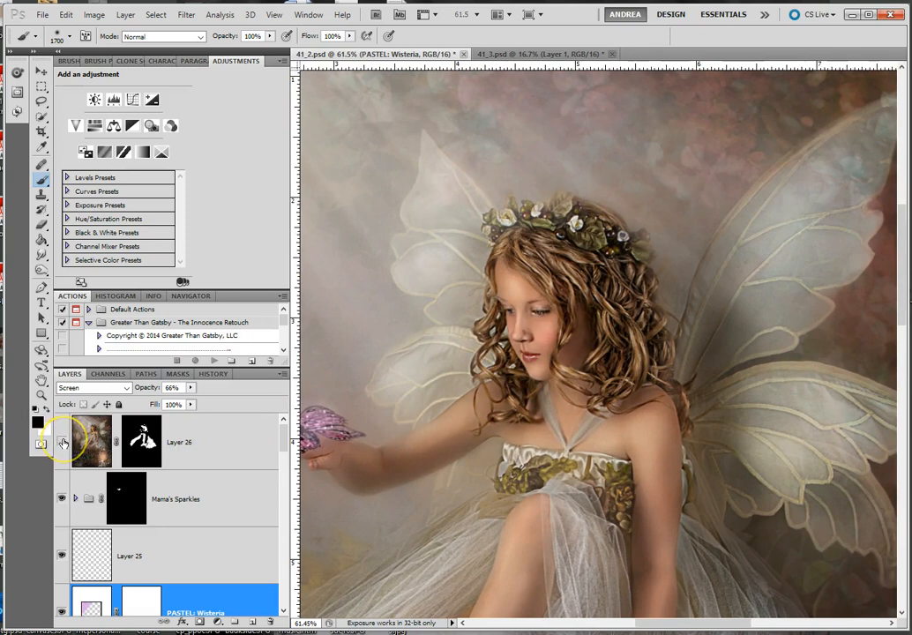
click(62, 443)
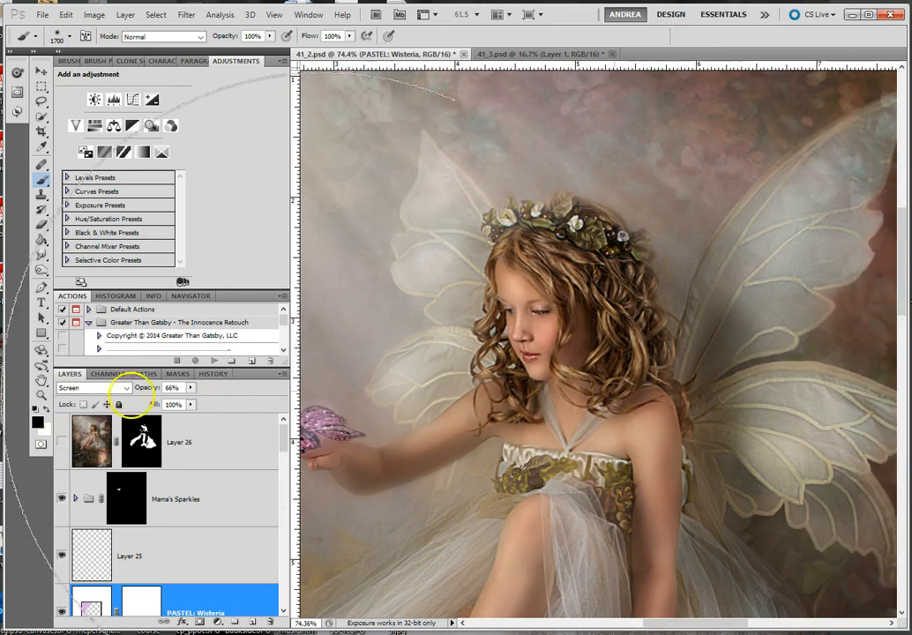
click(62, 442)
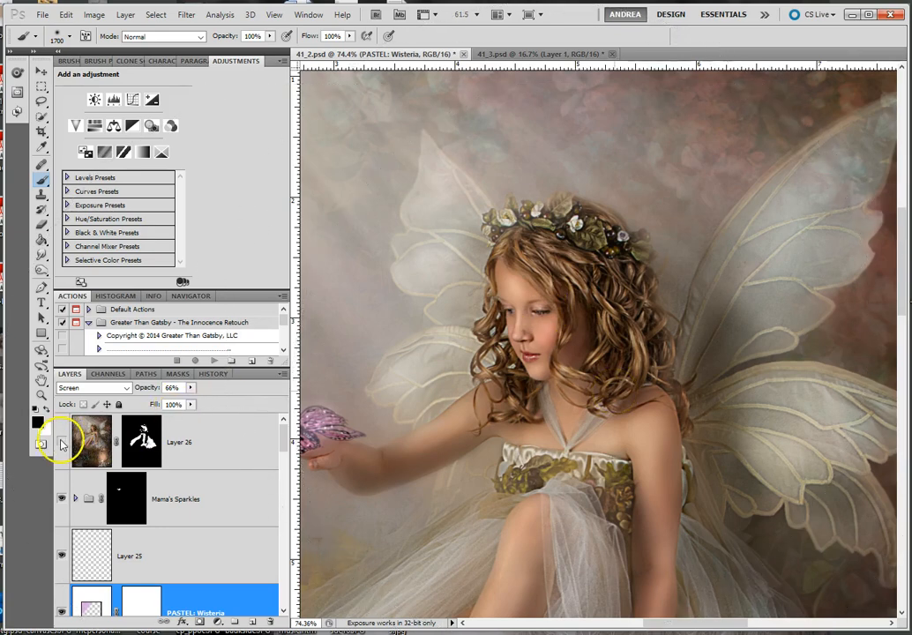
click(230, 444)
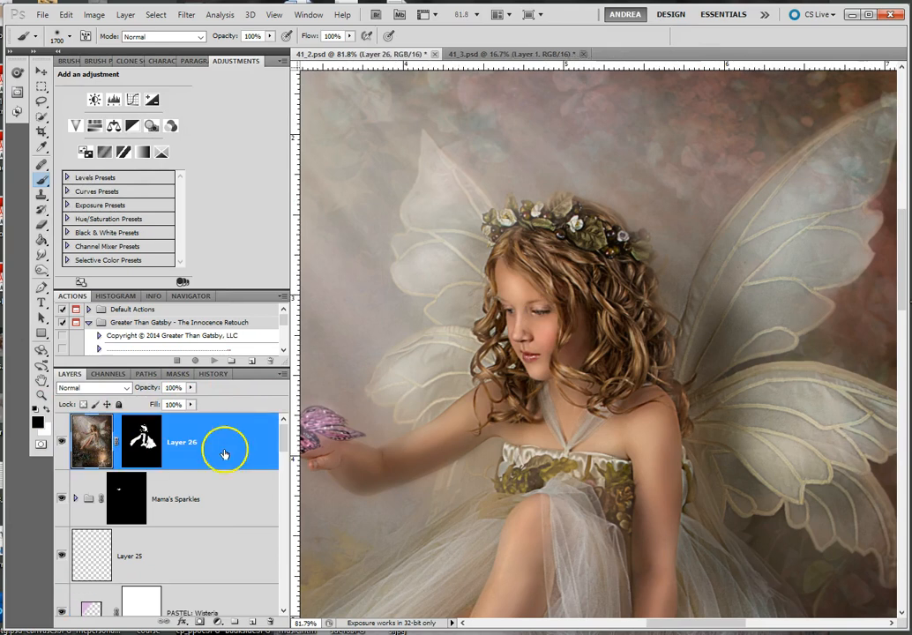
Toggle the selected Layer 26 repeatedly to compare close-up detail in the fairy's hair, skin and dress, leaving it on.
click(62, 443)
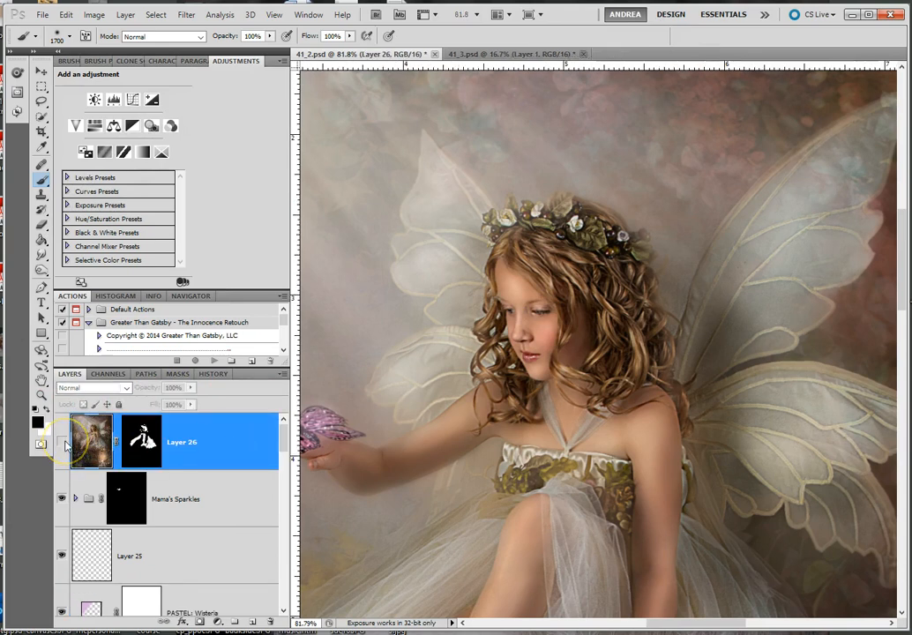
click(63, 444)
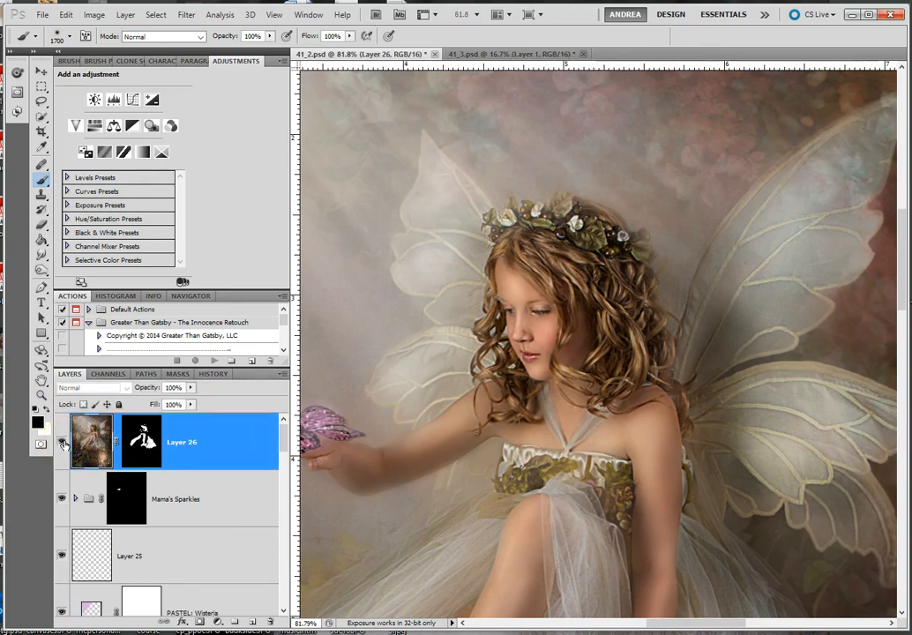
click(63, 444)
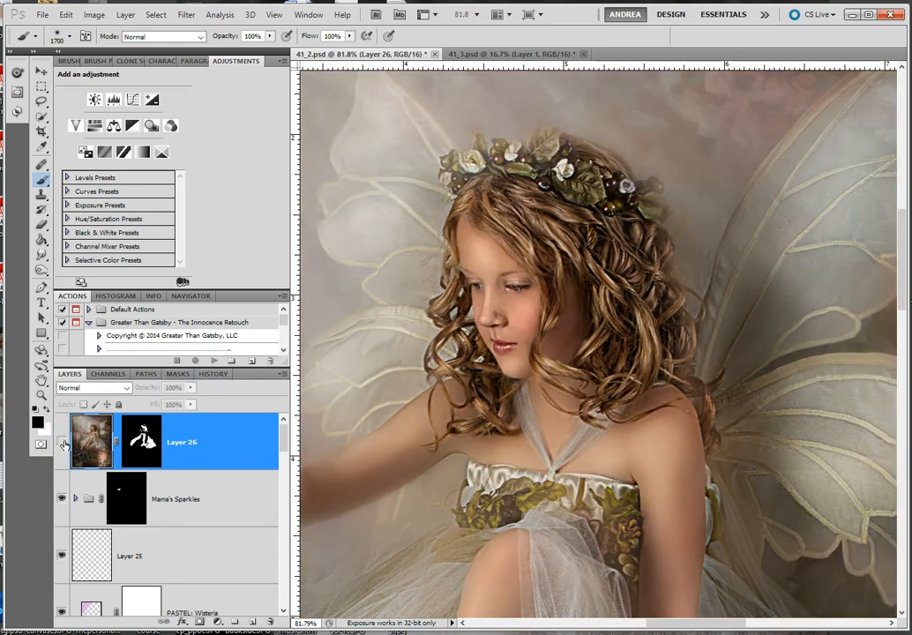
click(62, 444)
click(63, 444)
click(62, 444)
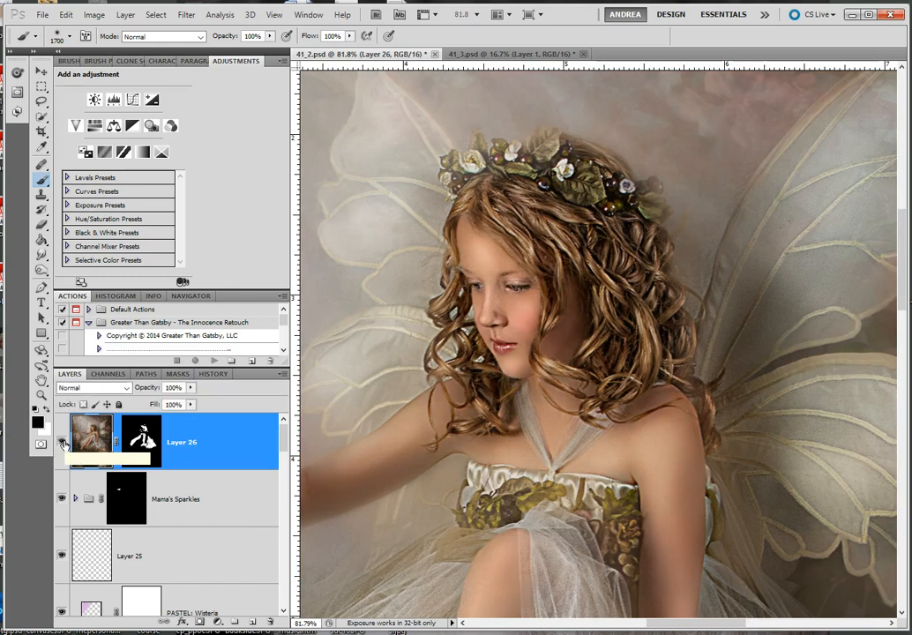
click(63, 444)
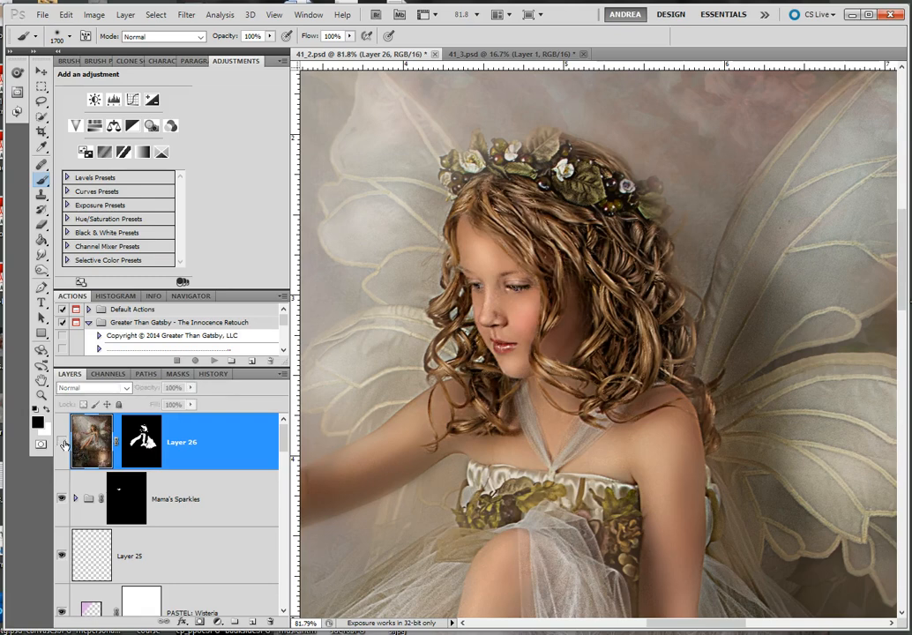
click(63, 444)
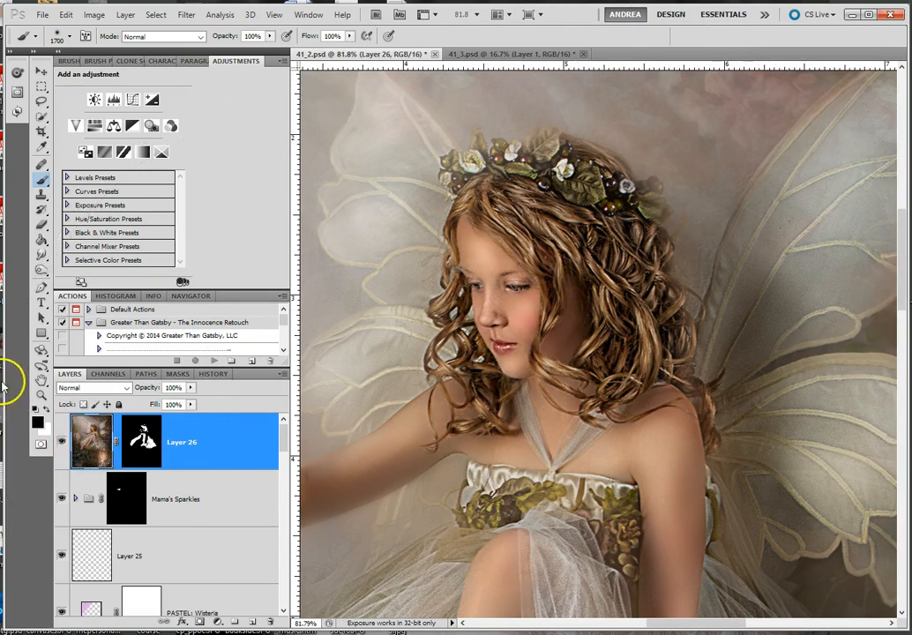
scroll(401, 443, down, 5)
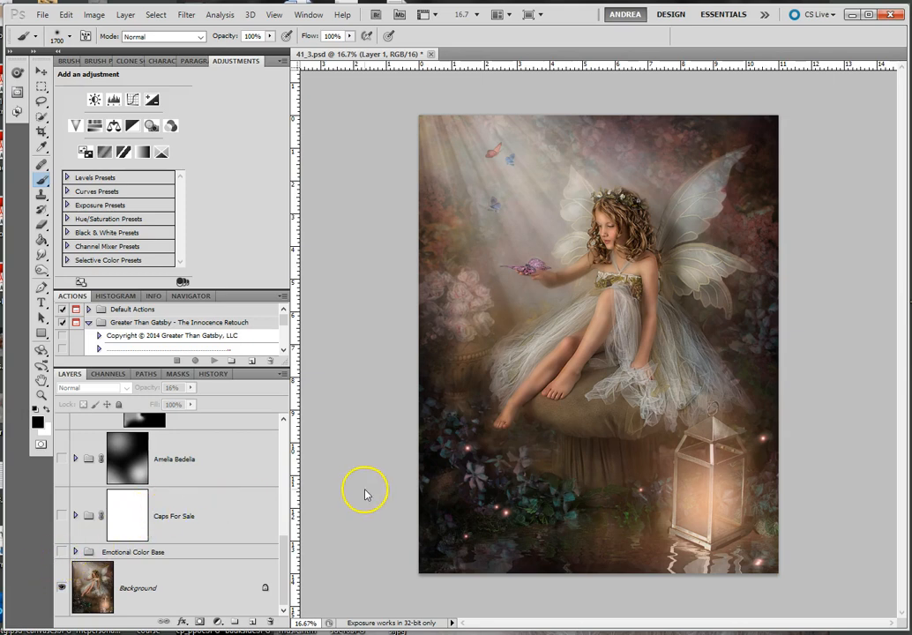
Turn on the Emotional Color Base group above the Background in 41_3.psd, comparing the image before and after.
scroll(363, 489, up, 1)
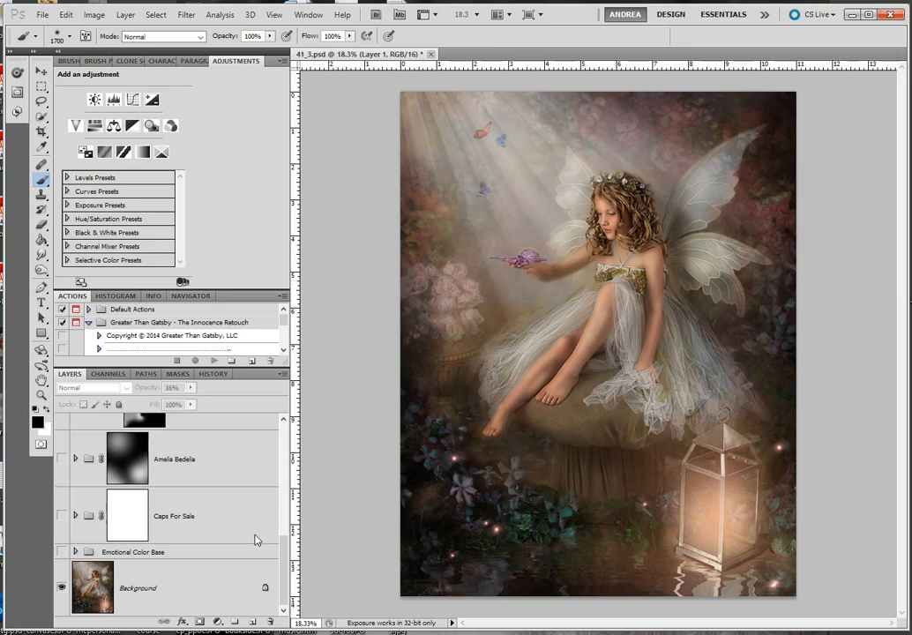
click(61, 552)
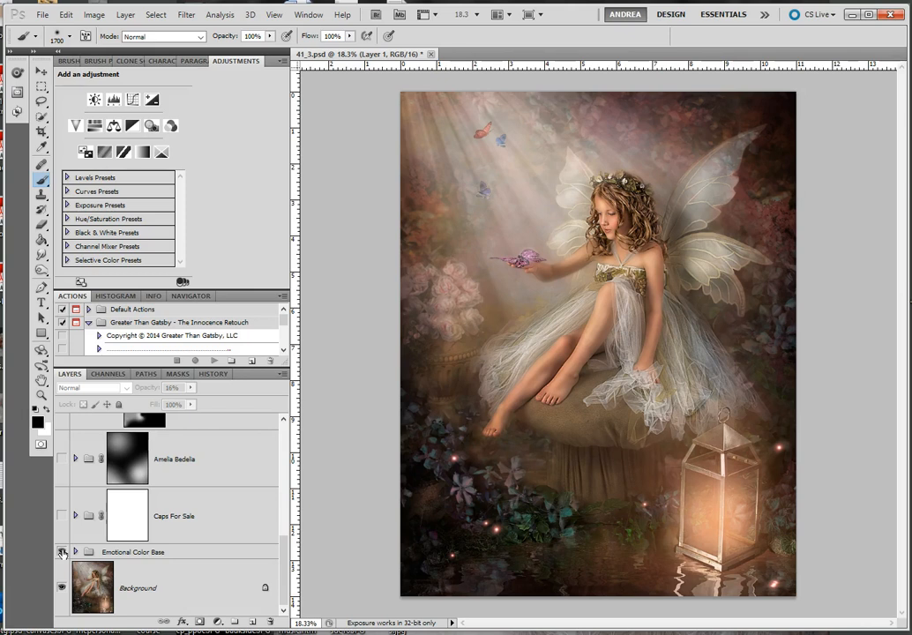
click(61, 552)
click(62, 552)
Look through the layers inside Emotional Color Base, collapse the group and compare the portrait with and without it.
click(75, 553)
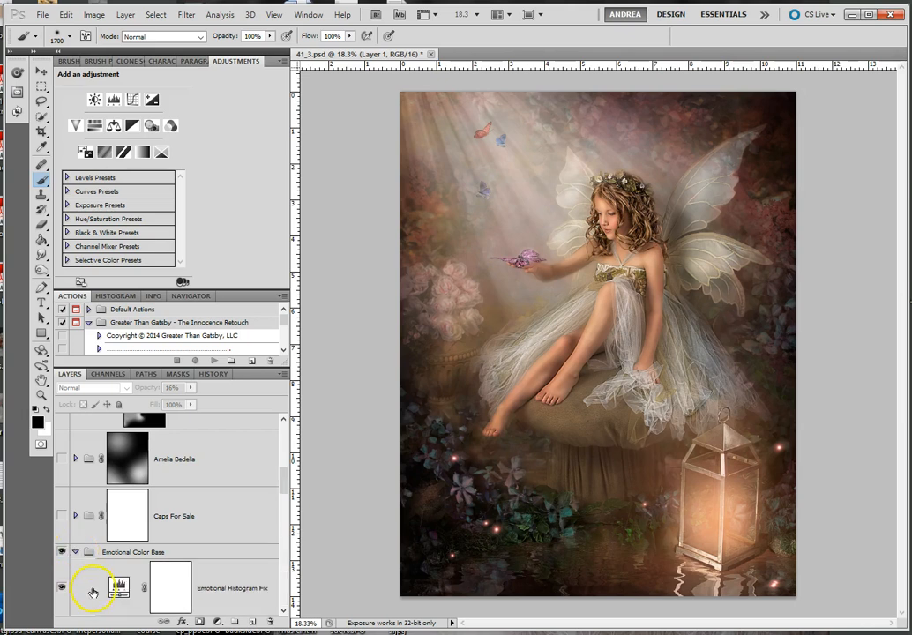
scroll(92, 592, down, 8)
scroll(93, 592, up, 10)
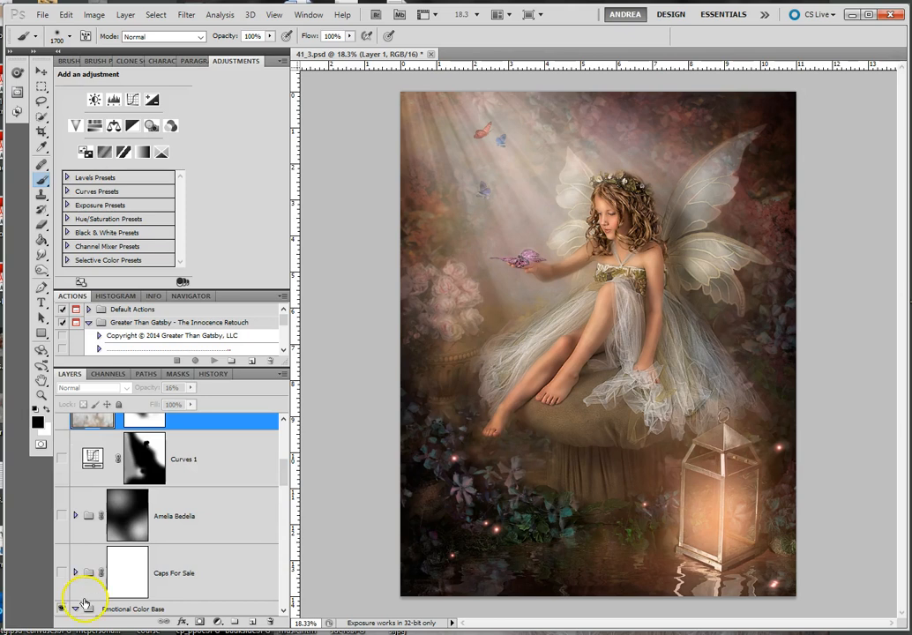
click(75, 609)
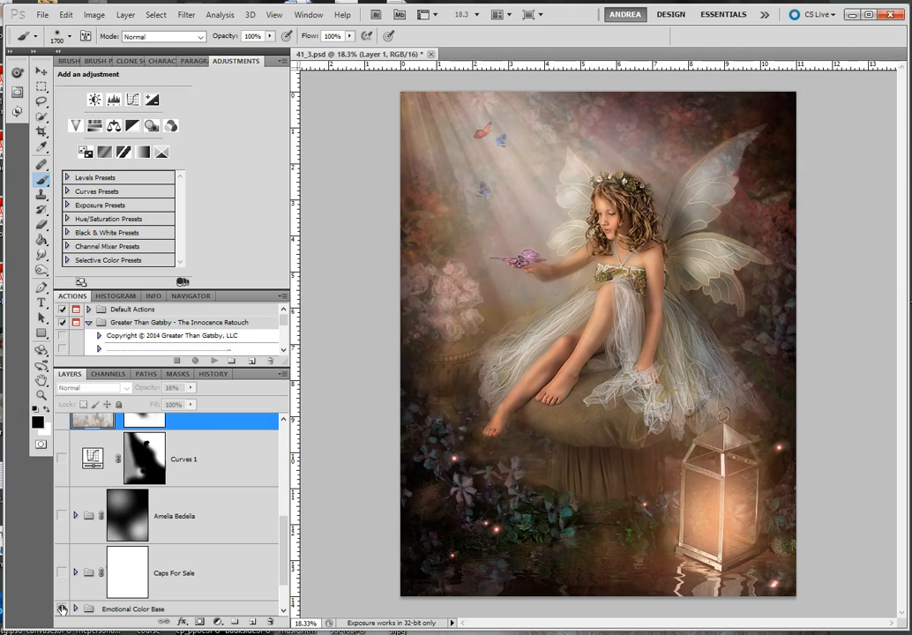
click(61, 609)
click(62, 608)
click(62, 609)
click(62, 609)
Turn on the Caps For Sale group, comparing the portrait's tones with and without it.
click(61, 573)
click(61, 574)
click(61, 573)
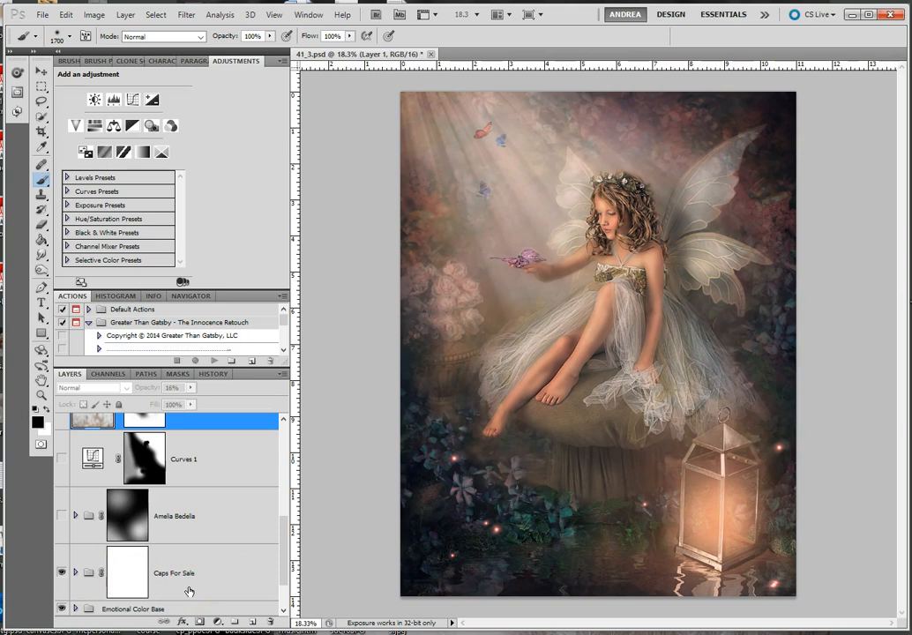
Turn on the masked Amelia Bedelia group and compare its effect around the lantern and light rays.
click(61, 518)
click(117, 520)
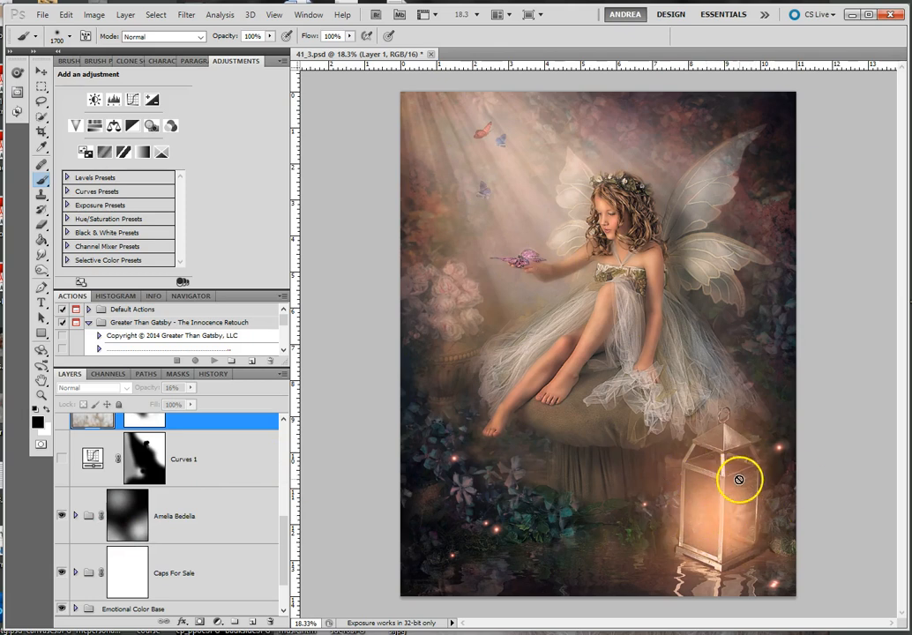
click(60, 516)
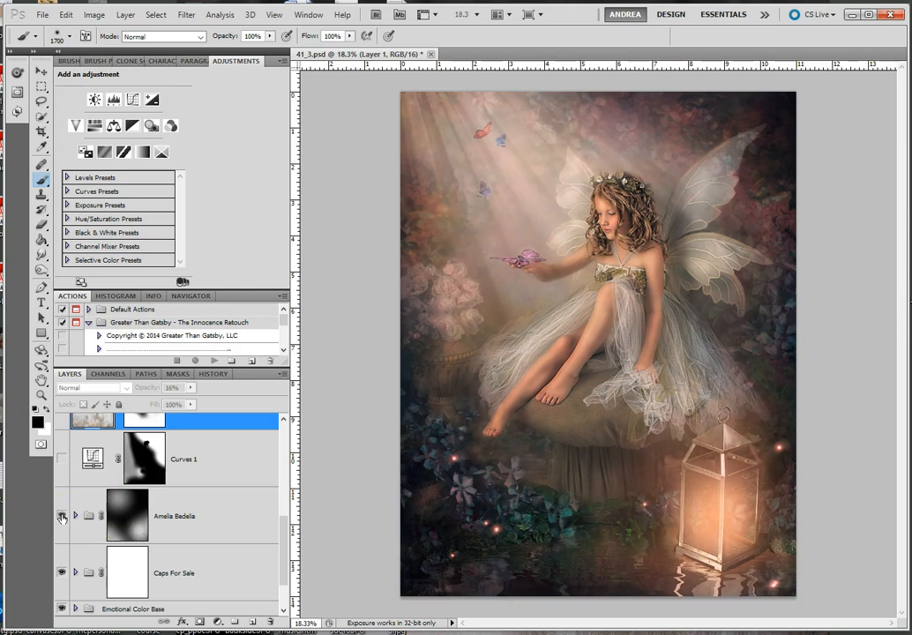
scroll(210, 529, up, 1)
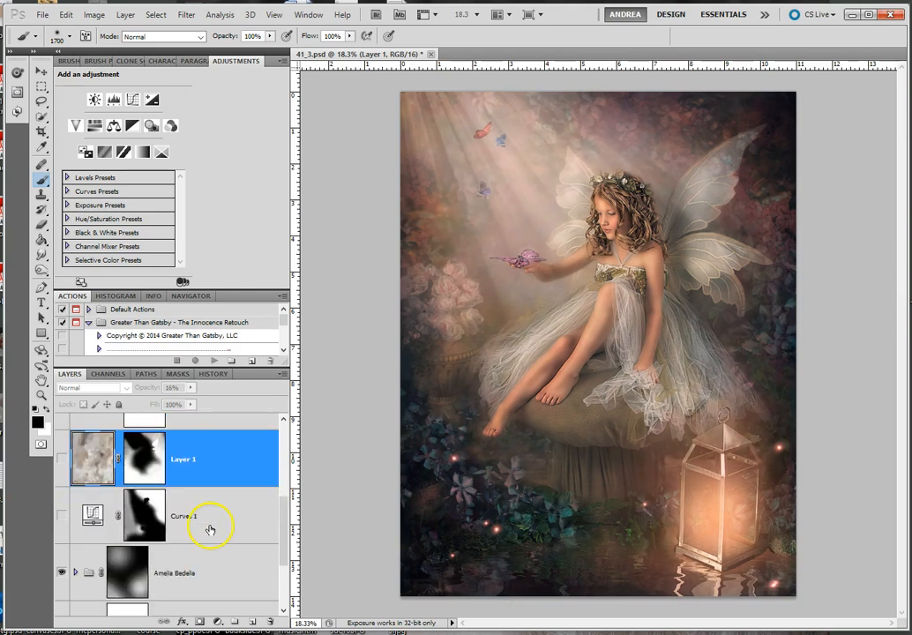
Turn on the masked Curves 1 layer, comparing the darkening of the background with and without it.
click(62, 517)
click(62, 517)
click(62, 517)
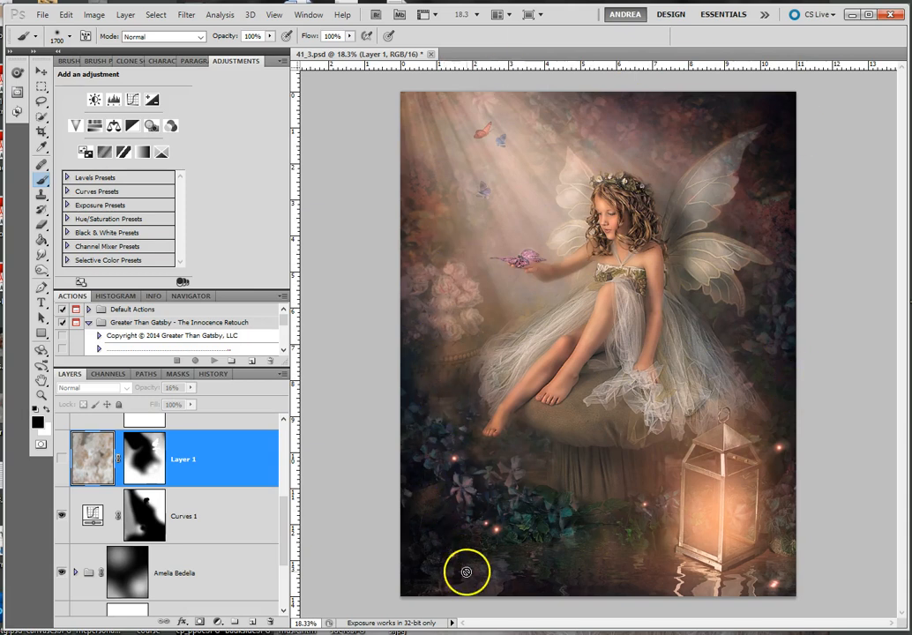
Turn on the Layer 1 texture, set to Hard Light at 16% opacity, and target its image thumbnail.
scroll(227, 486, up, 1)
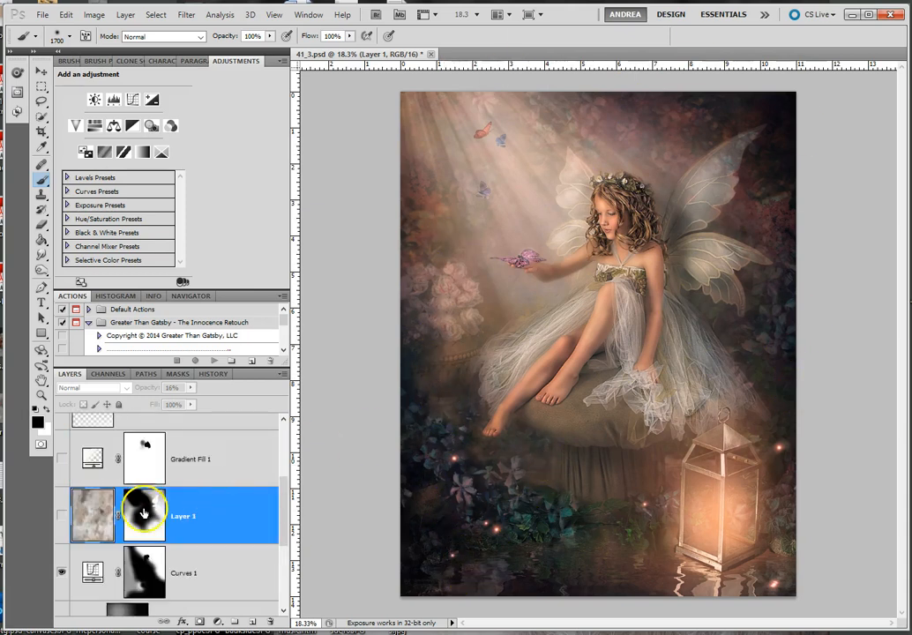
click(61, 516)
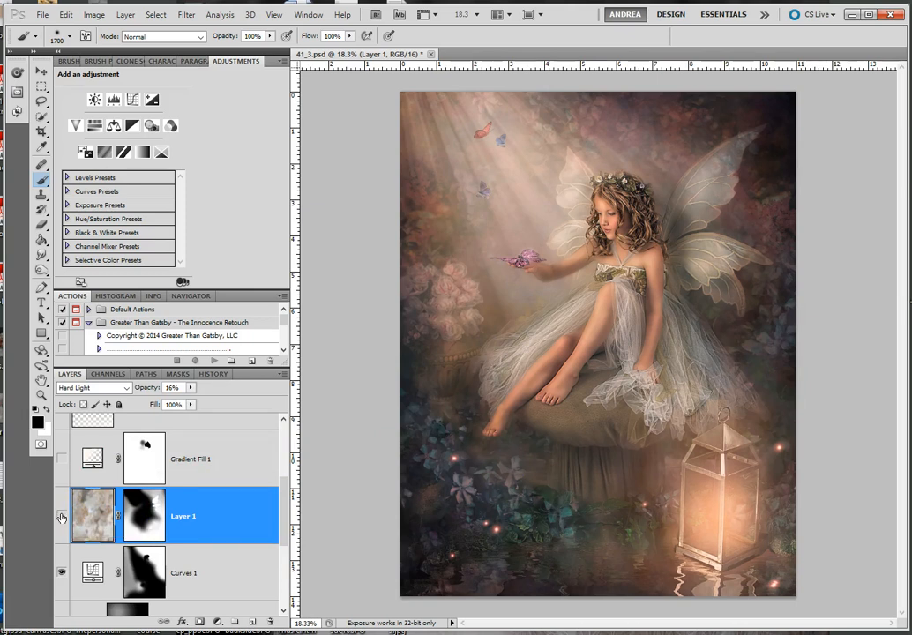
click(61, 516)
click(61, 516)
click(94, 524)
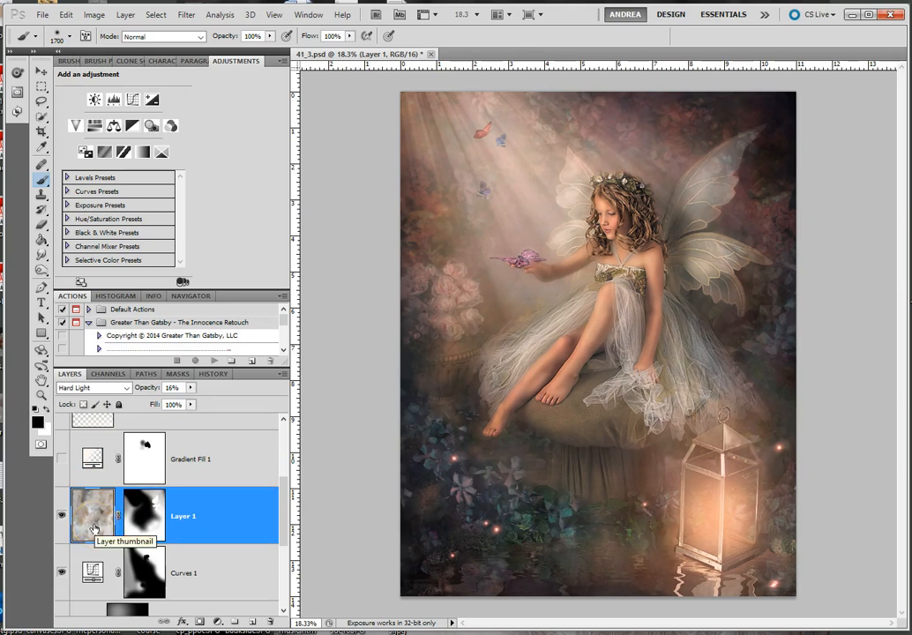
Compare the portrait with and without the Layer 1 texture several times, leaving it on.
click(62, 518)
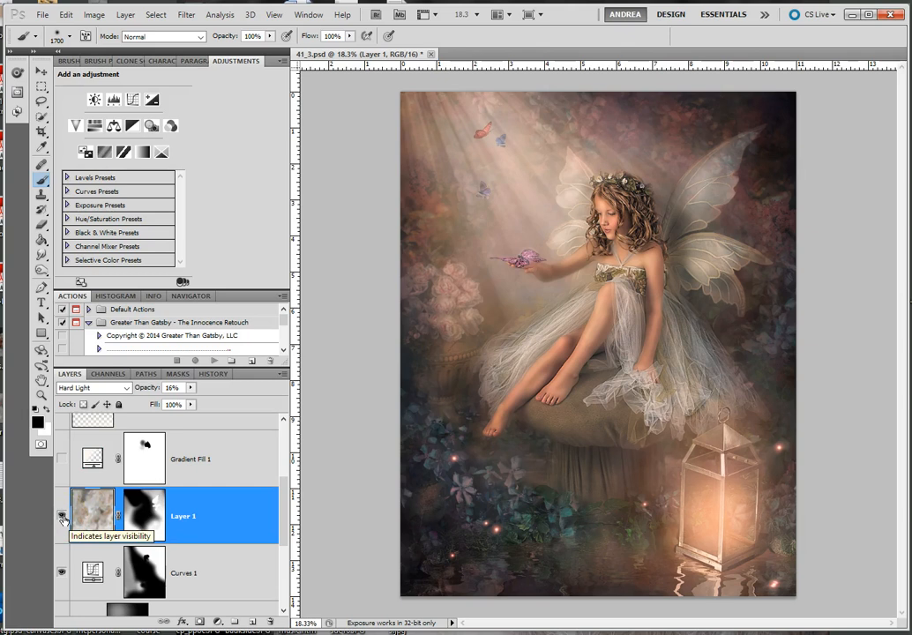
click(61, 519)
click(61, 518)
click(62, 518)
click(234, 507)
click(62, 516)
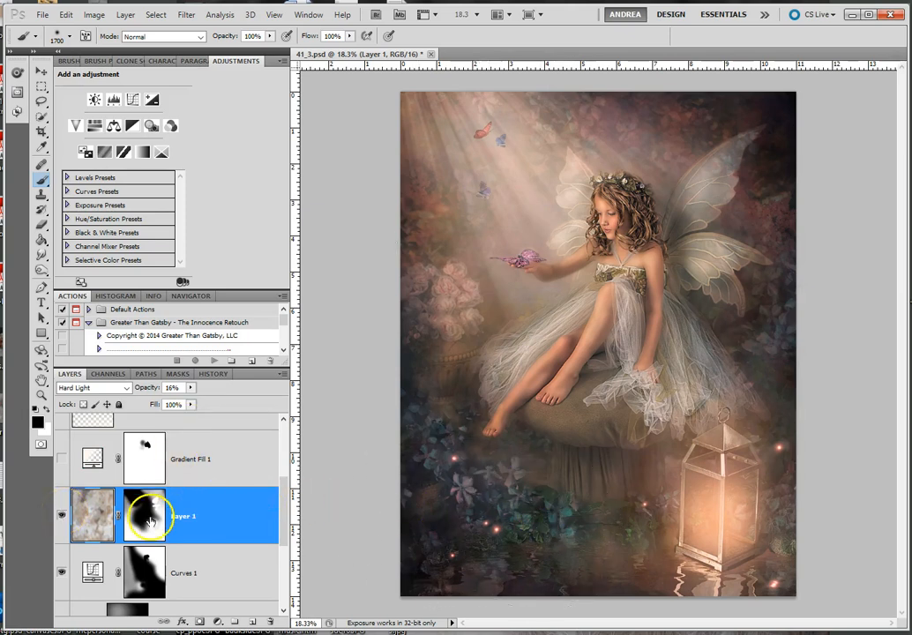
Disable Layer 1's mask and raise the layer's opacity to 100% to show the full texture over the portrait.
right_click(155, 520)
click(184, 530)
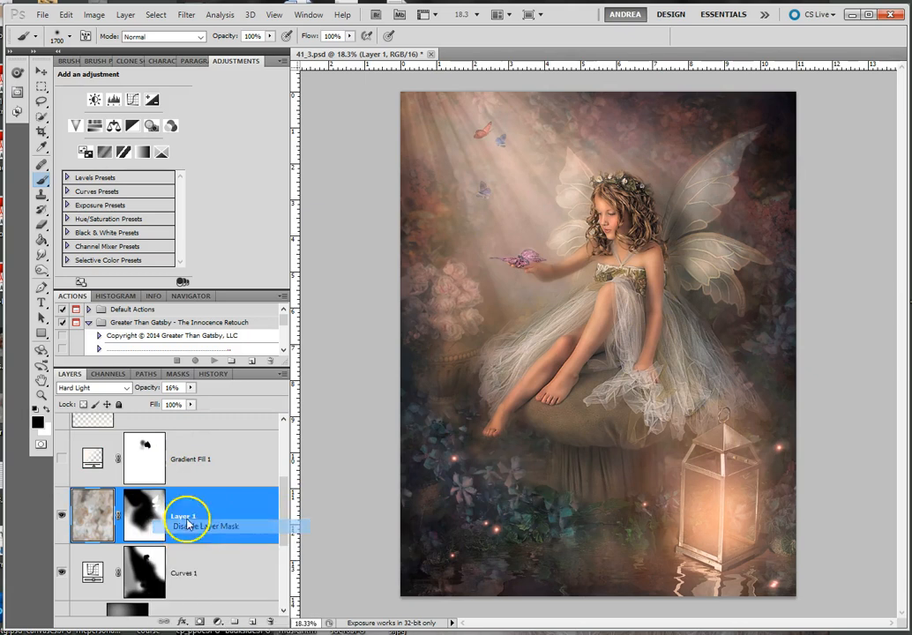
click(190, 387)
drag(193, 402, 257, 404)
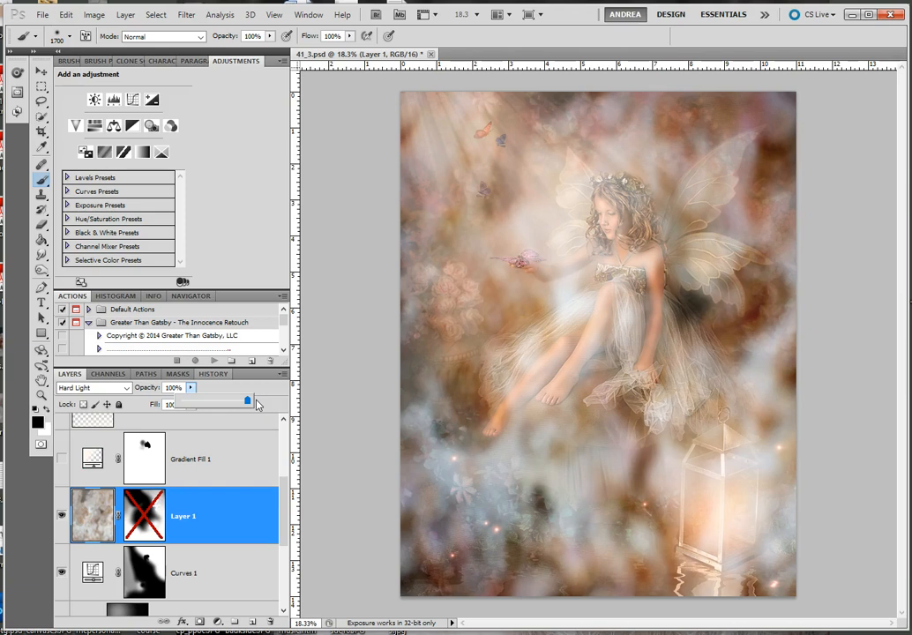
Lower Layer 1's opacity to 17%, re-enable its mask and compare the portrait with and without the layer.
drag(240, 407, 196, 408)
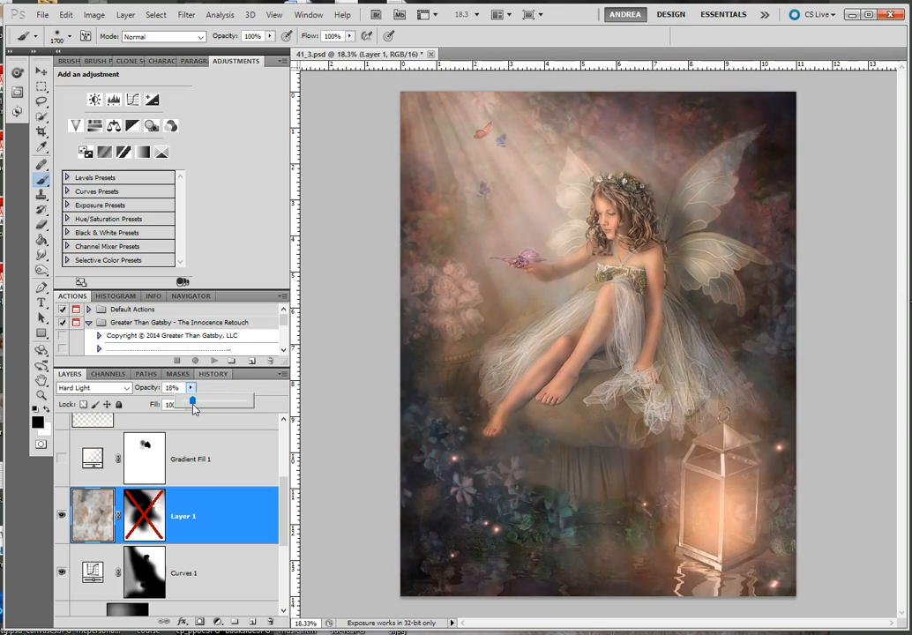
right_click(157, 509)
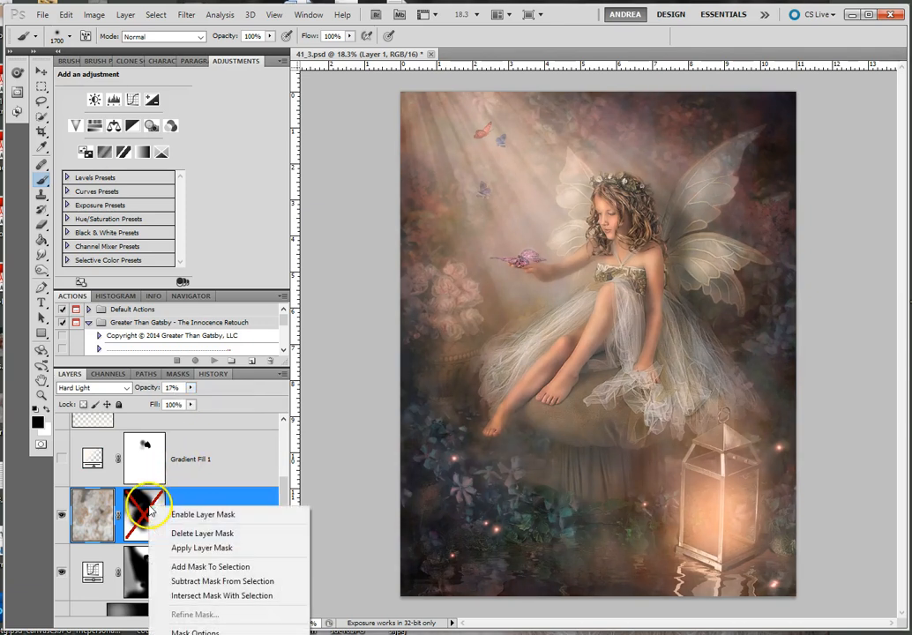
click(182, 516)
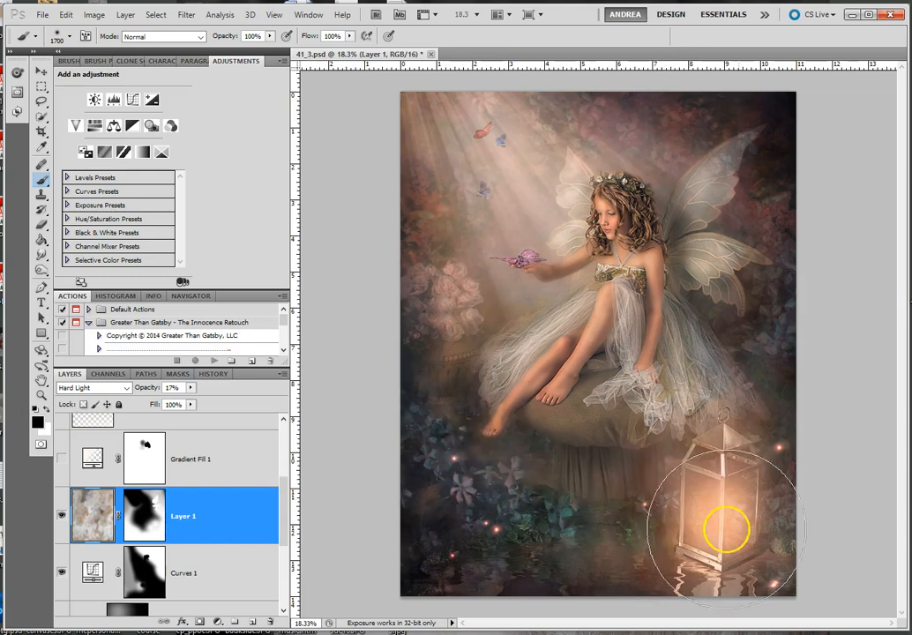
click(60, 517)
click(60, 516)
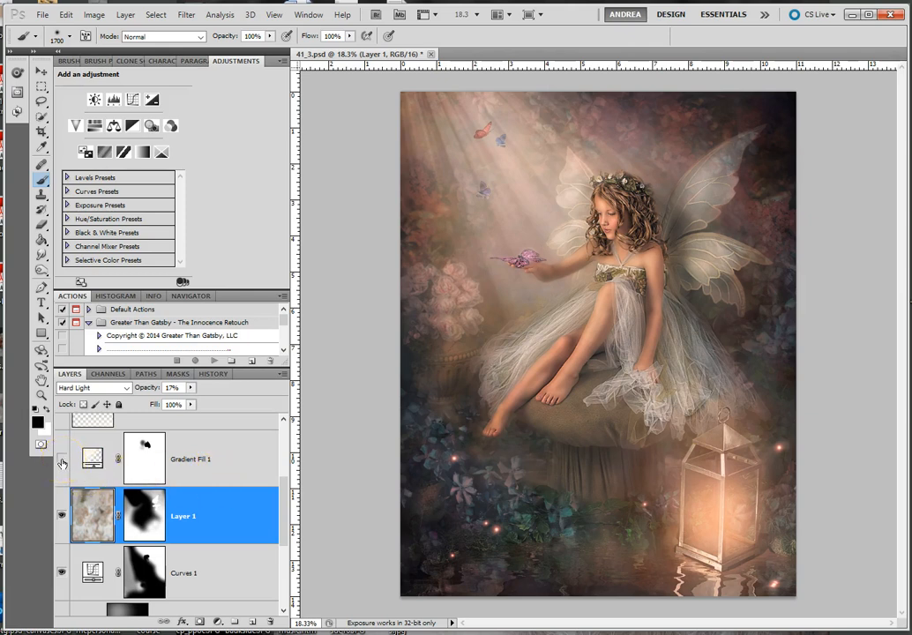
Turn on the Gradient Fill 1 layer and show where a Gradient fill layer is created, without adding one.
click(62, 461)
click(62, 461)
click(62, 460)
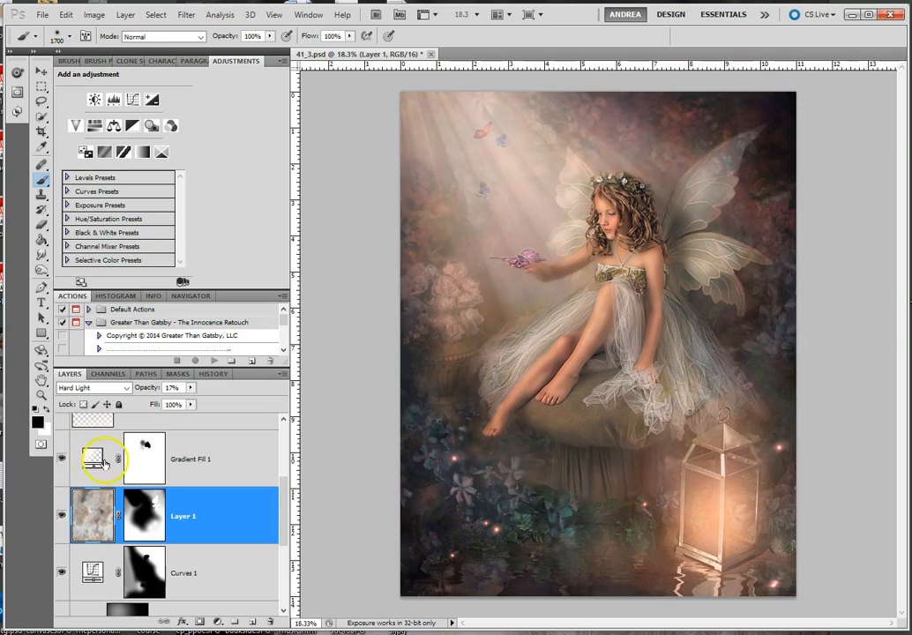
click(219, 622)
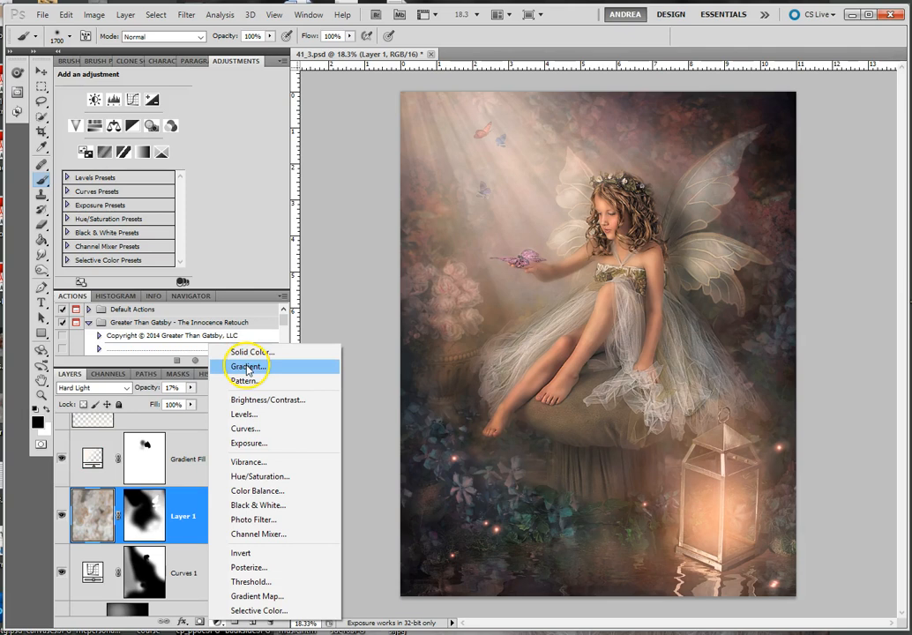
click(362, 281)
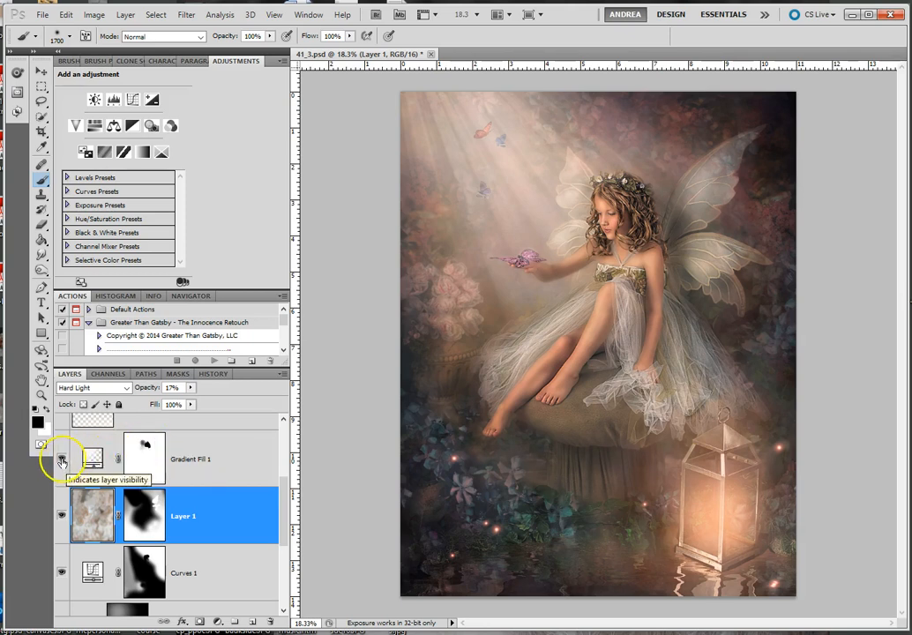
Compare the portrait several times with and without the Gradient Fill 1 layer, leaving it on.
click(62, 459)
click(62, 459)
click(61, 460)
click(62, 459)
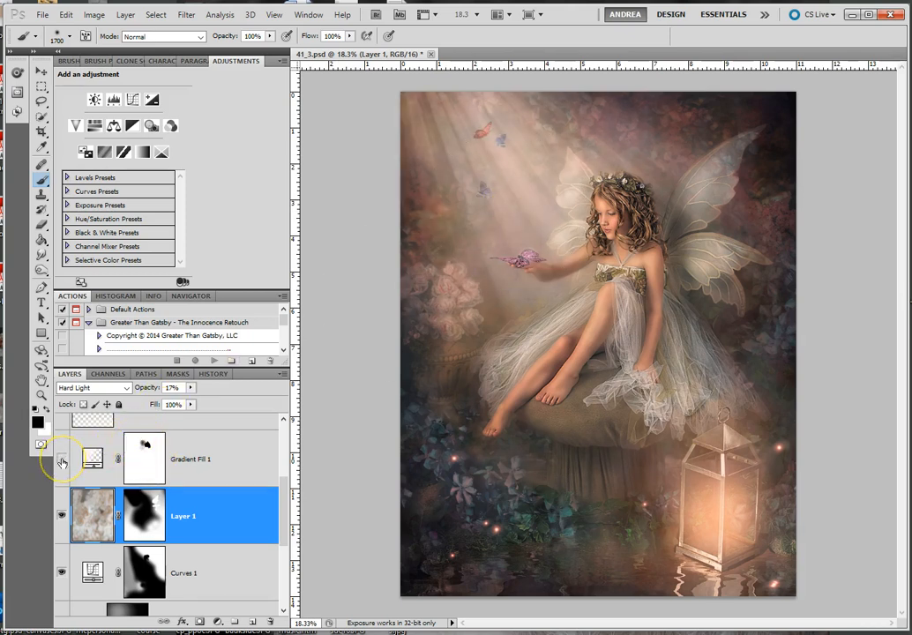
Enlarge the brush to 2500 px over the light rays and check the area with and without Gradient Fill 1.
key(bracketright)
key(bracketright)
key(bracketright)
key(bracketright)
key(bracketright)
key(bracketright)
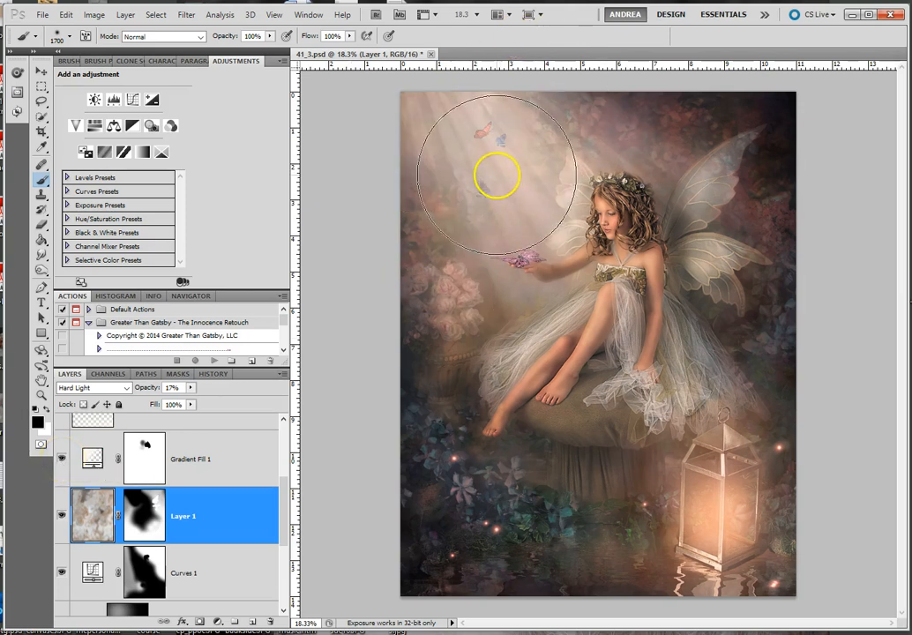
key(bracketright)
key(bracketright)
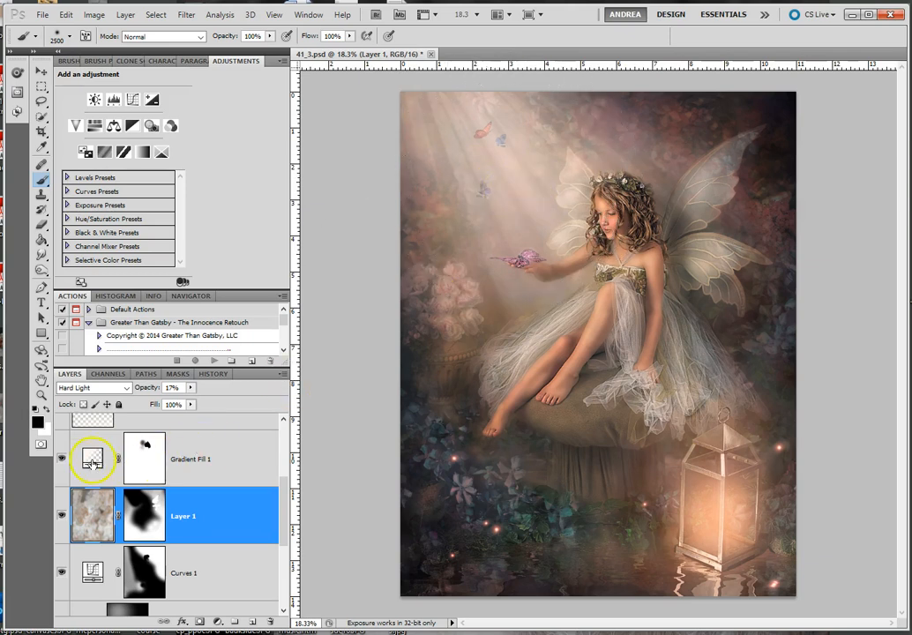
click(61, 457)
click(61, 458)
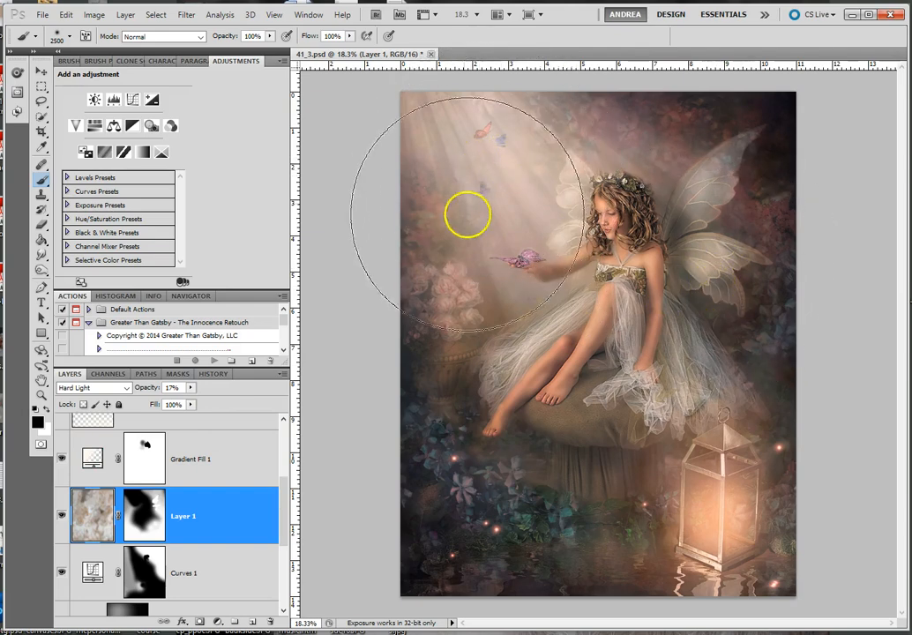
Turn off the VIGNETTE: Federal group and turn on Layer 2 above Gradient Fill 1.
scroll(151, 483, up, 1)
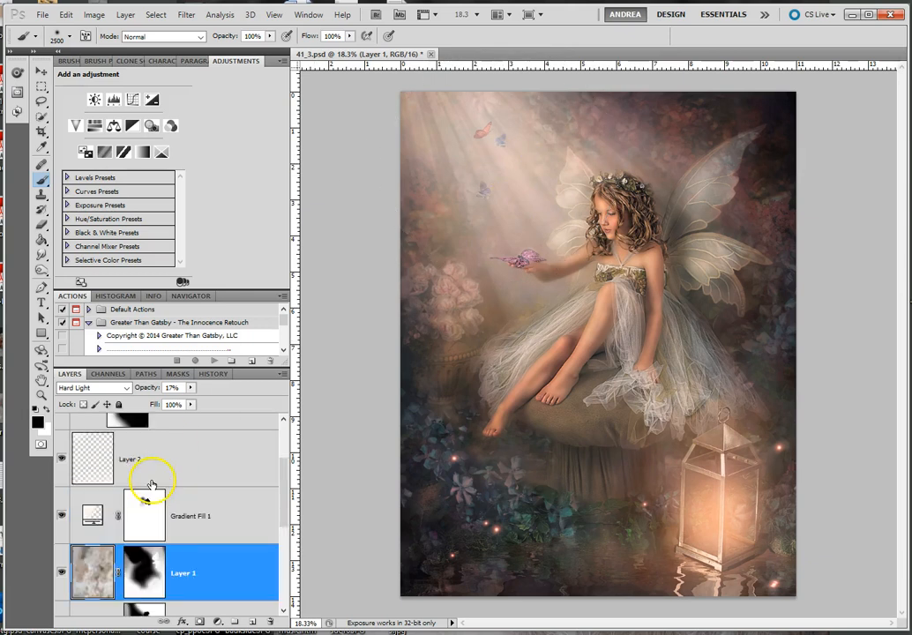
scroll(152, 483, up, 1)
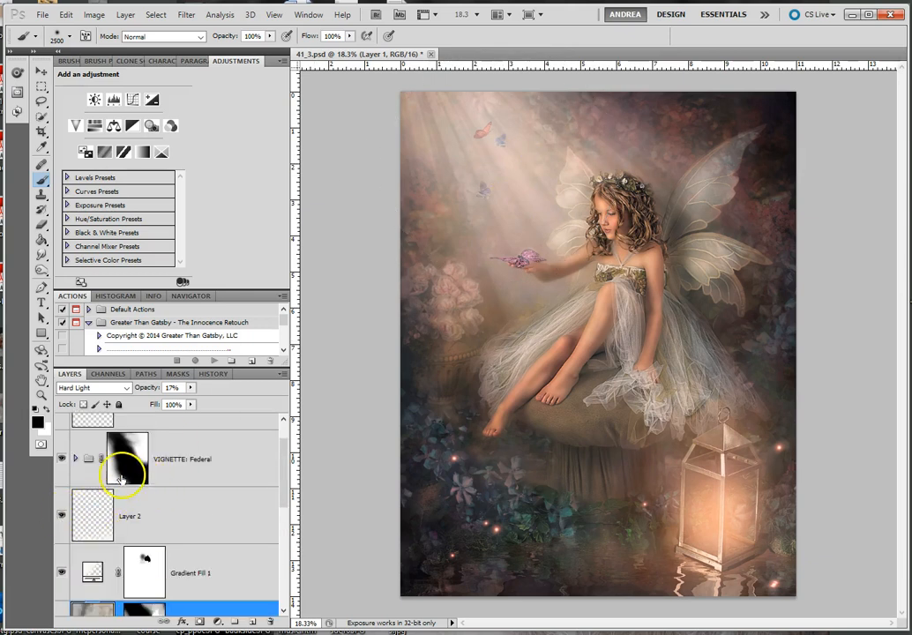
scroll(125, 481, up, 1)
click(61, 500)
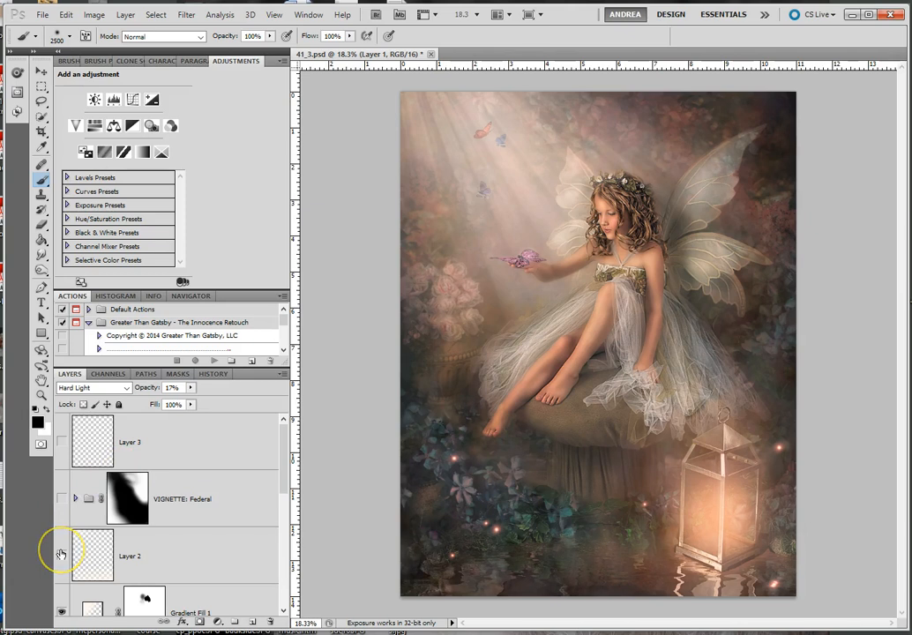
scroll(271, 483, down, 1)
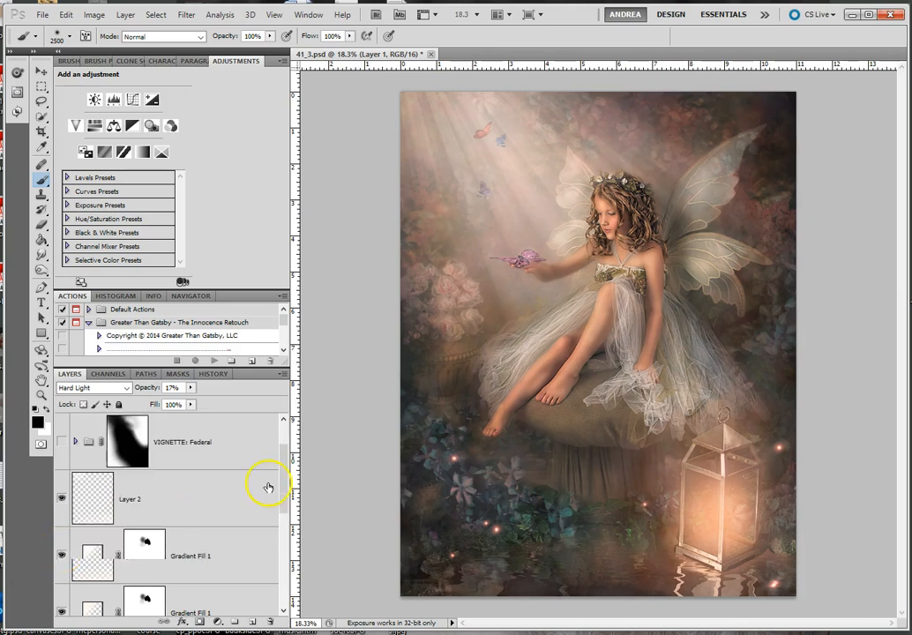
Select Layer 2 and compare the lower part of the portrait with and without it, leaving it on.
click(62, 500)
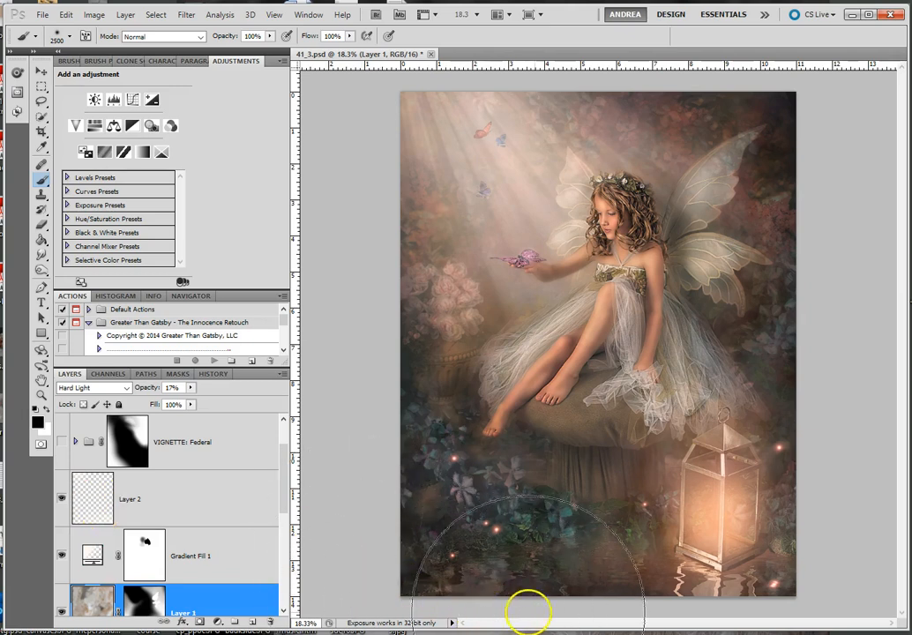
click(204, 501)
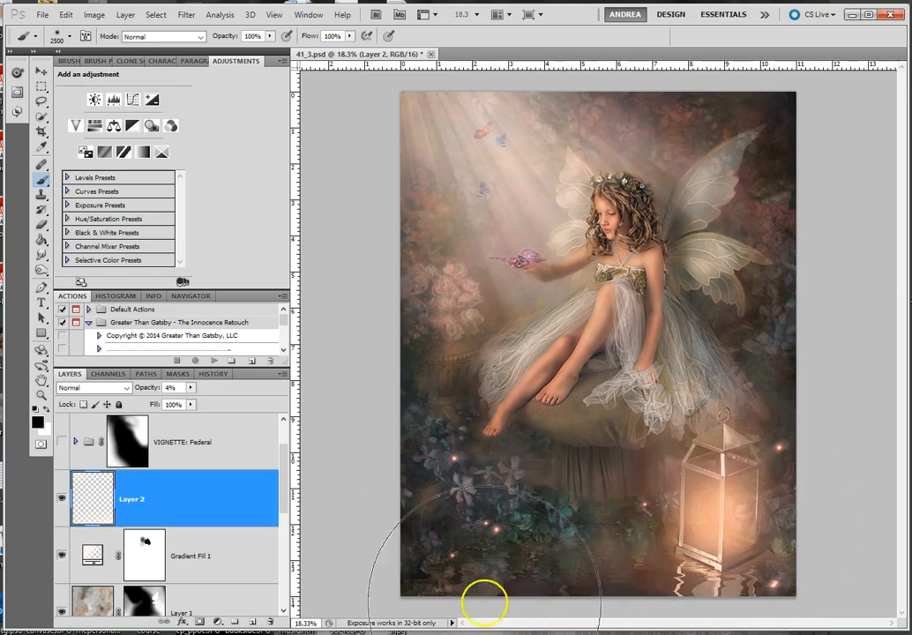
click(61, 500)
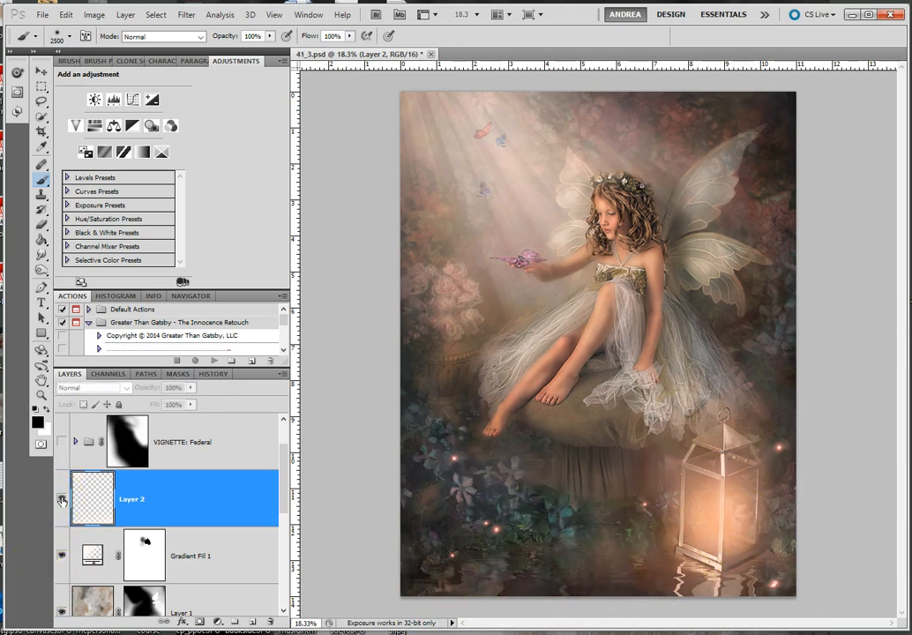
click(61, 500)
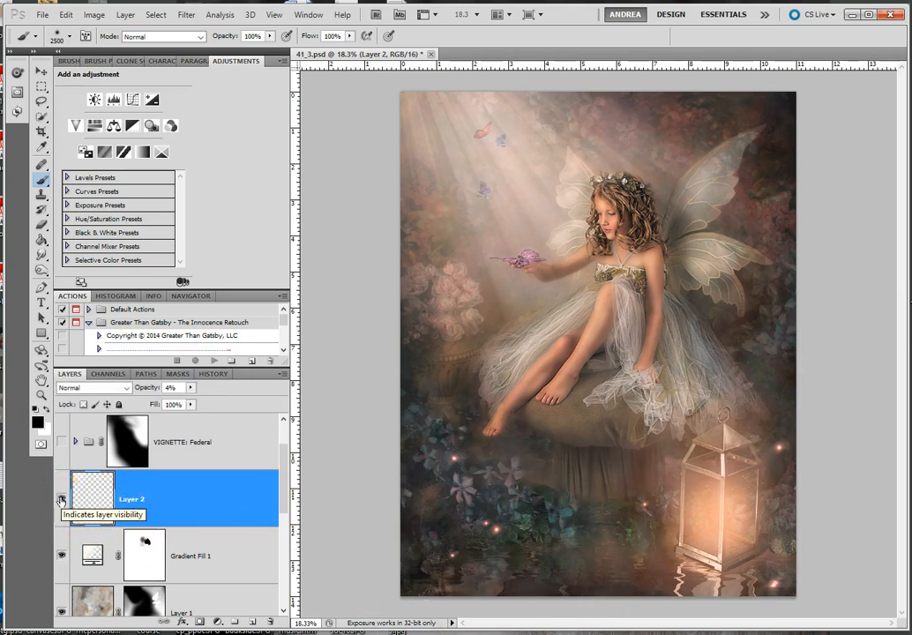
Turn on the masked VIGNETTE: Federal group and compare the portrait's edges with and without it.
scroll(132, 509, up, 1)
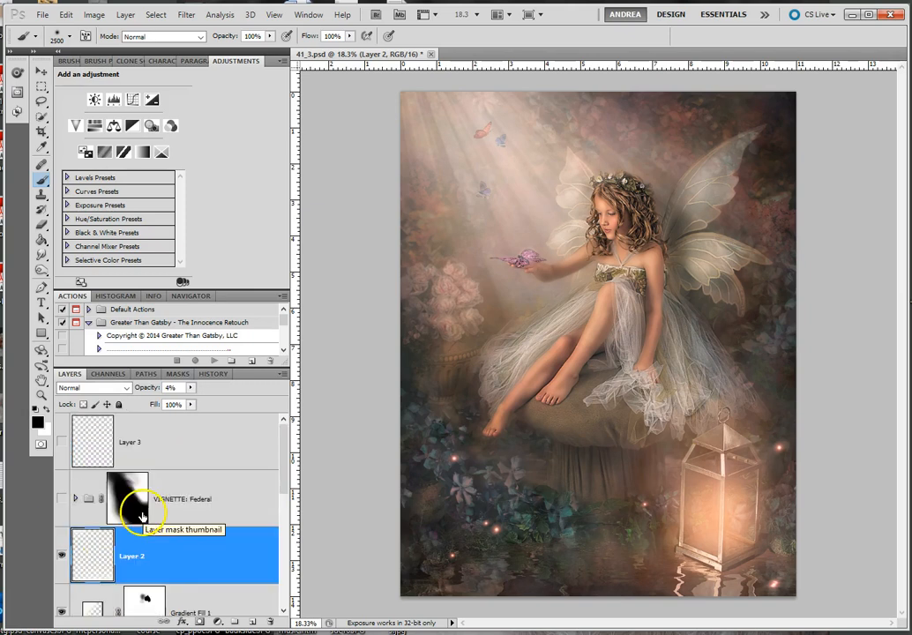
click(61, 499)
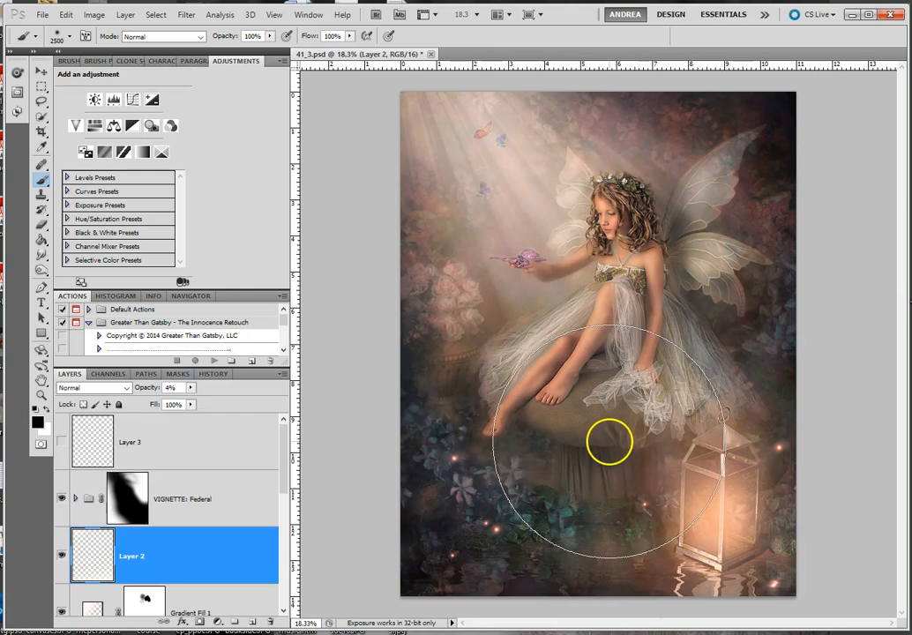
click(62, 498)
click(63, 500)
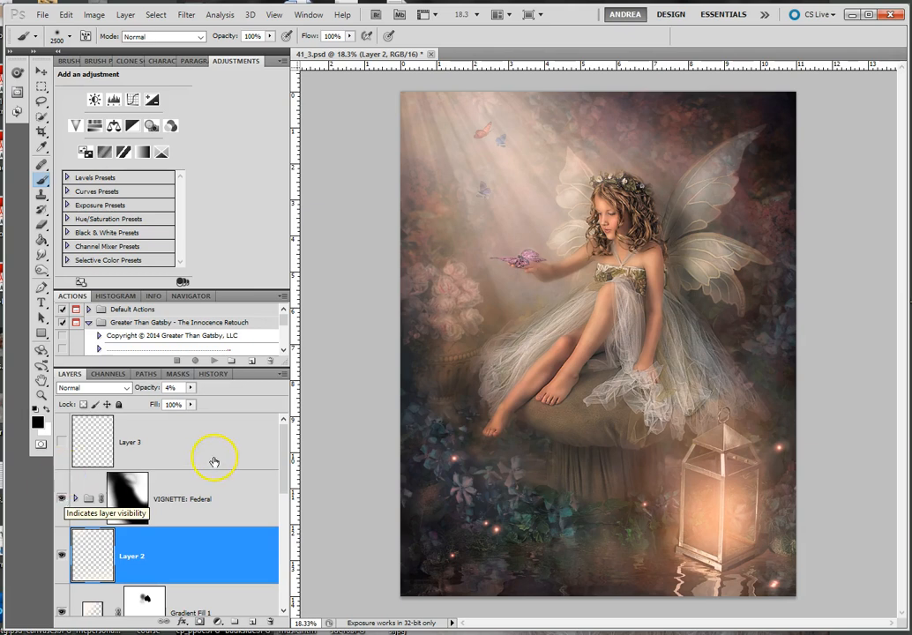
Turn on Layer 3 with the Chasing Whimsy logo, toggling it once and leaving it on.
click(62, 443)
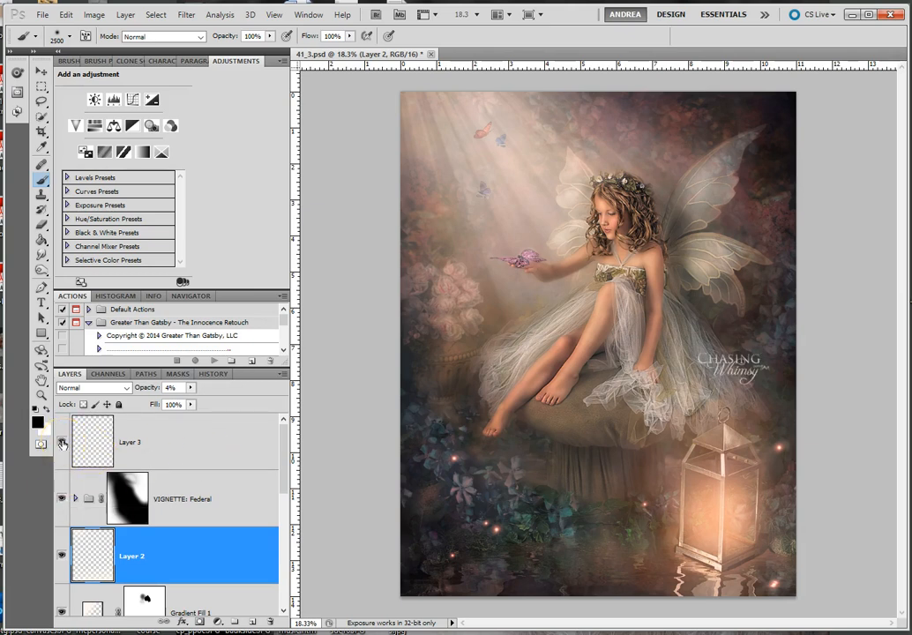
click(62, 444)
click(63, 444)
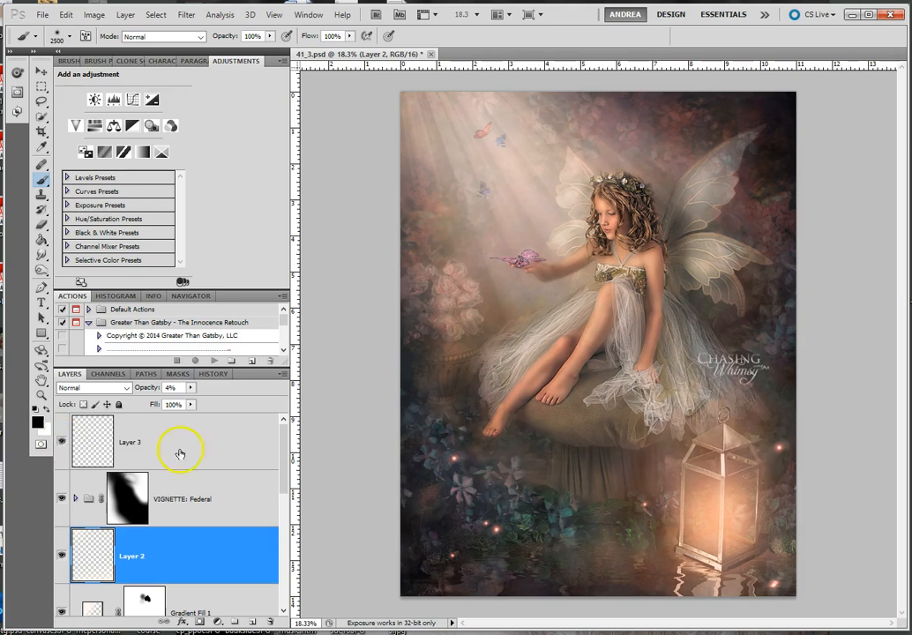